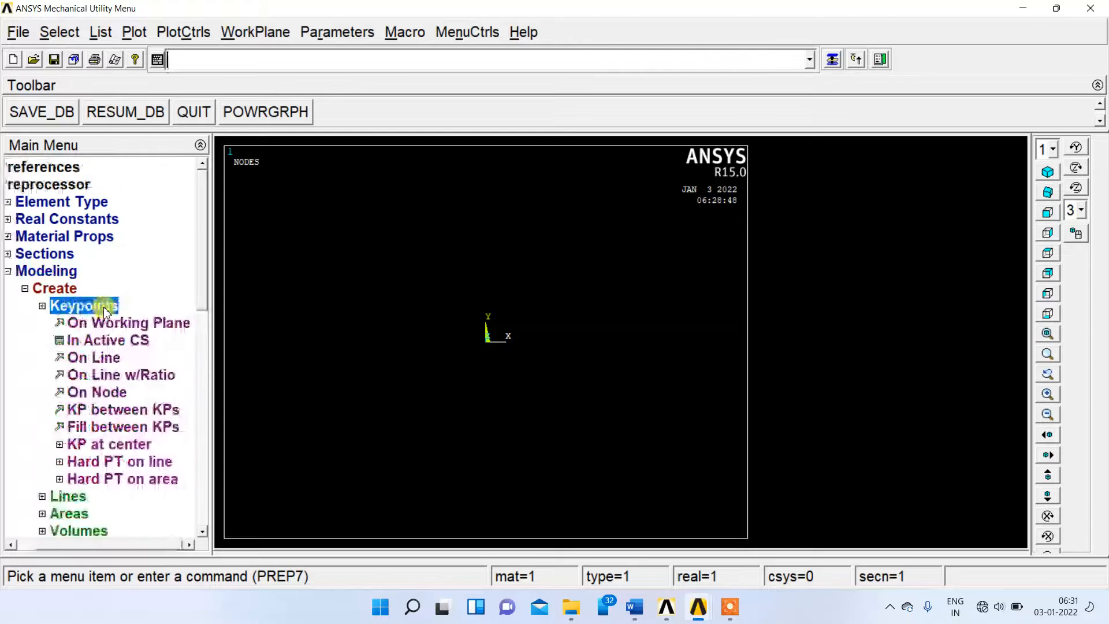
Create keypoints 1 to 5 in the active coordinate system along the X axis at X = 0, 1, 2, 3 and 4.
left_click(138, 344)
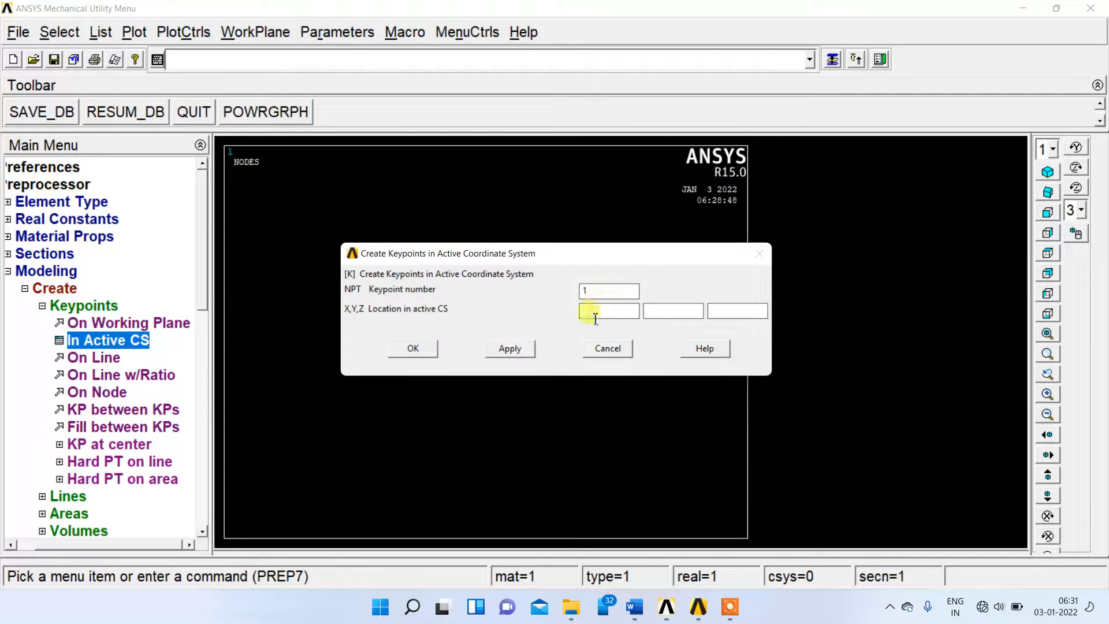
left_click(526, 349)
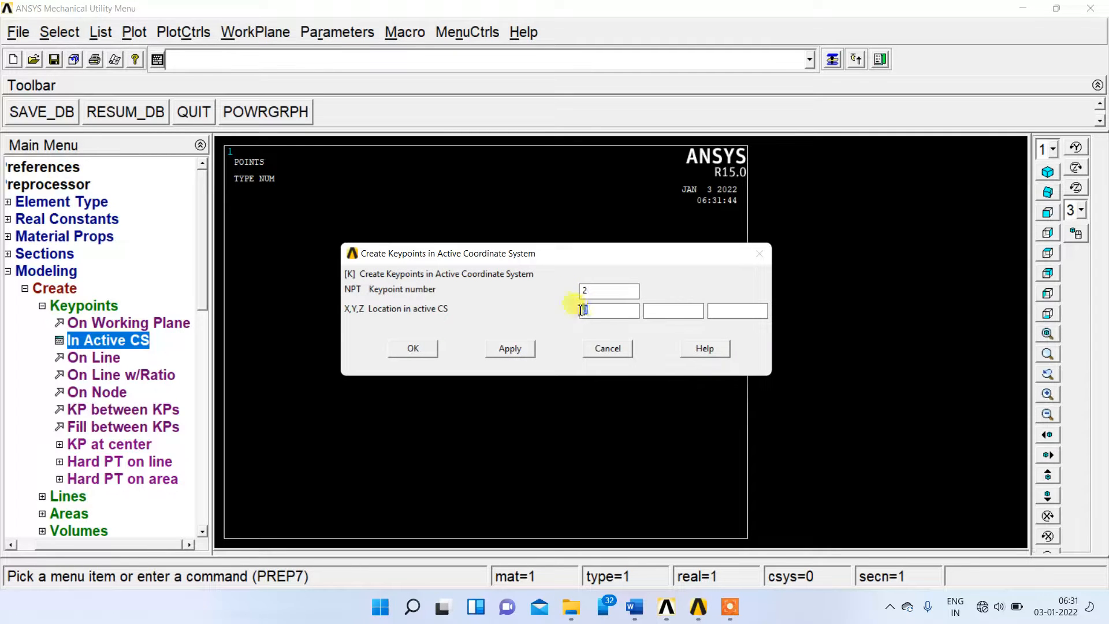
left_click(511, 350)
left_click(511, 349)
left_click(585, 291)
type("4")
key("Tab")
type("3")
left_click(515, 349)
left_click(595, 295)
left_click(411, 350)
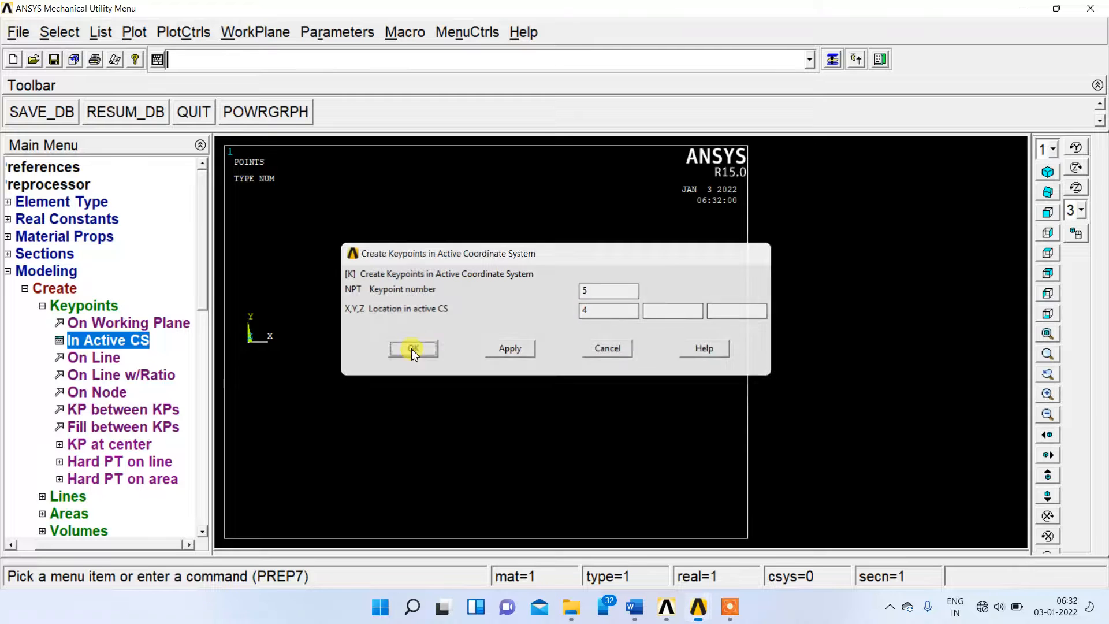
Create four straight lines joining consecutive keypoints from 1 through 5, after checking the beam problem in the Word document.
left_click(640, 617)
left_click(640, 617)
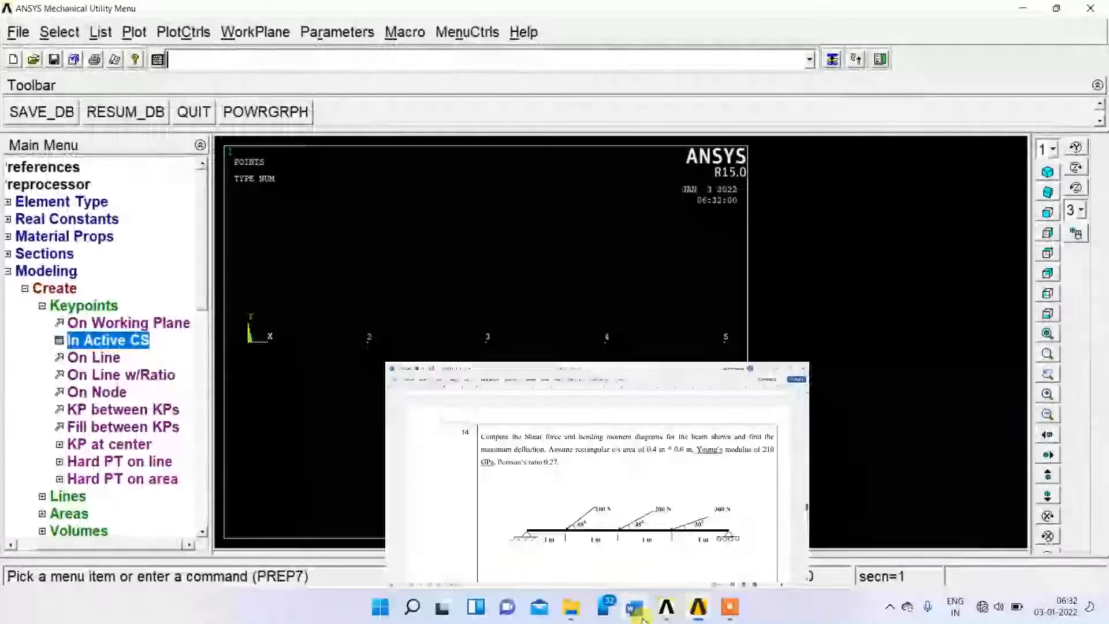
left_click(56, 498)
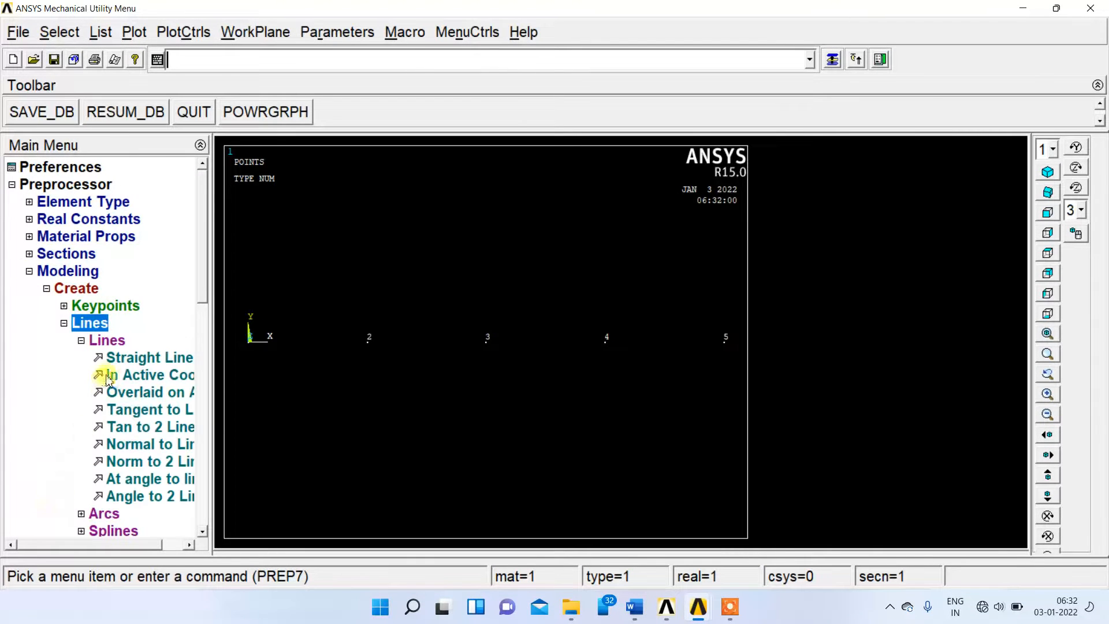
left_click(116, 358)
left_click(249, 344)
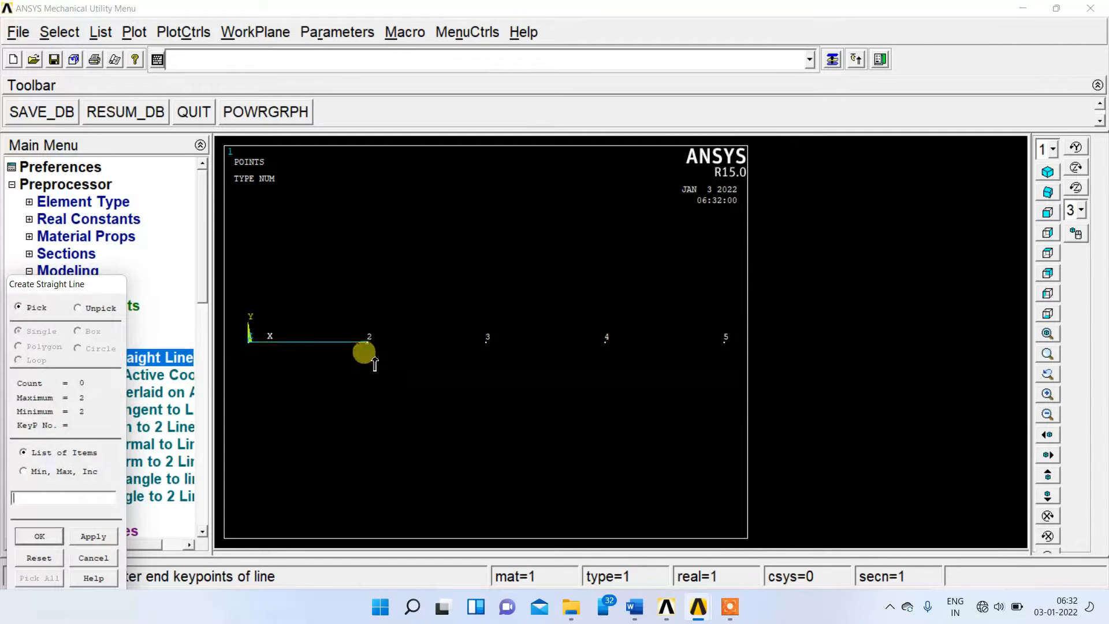
left_click(487, 370)
left_click(626, 375)
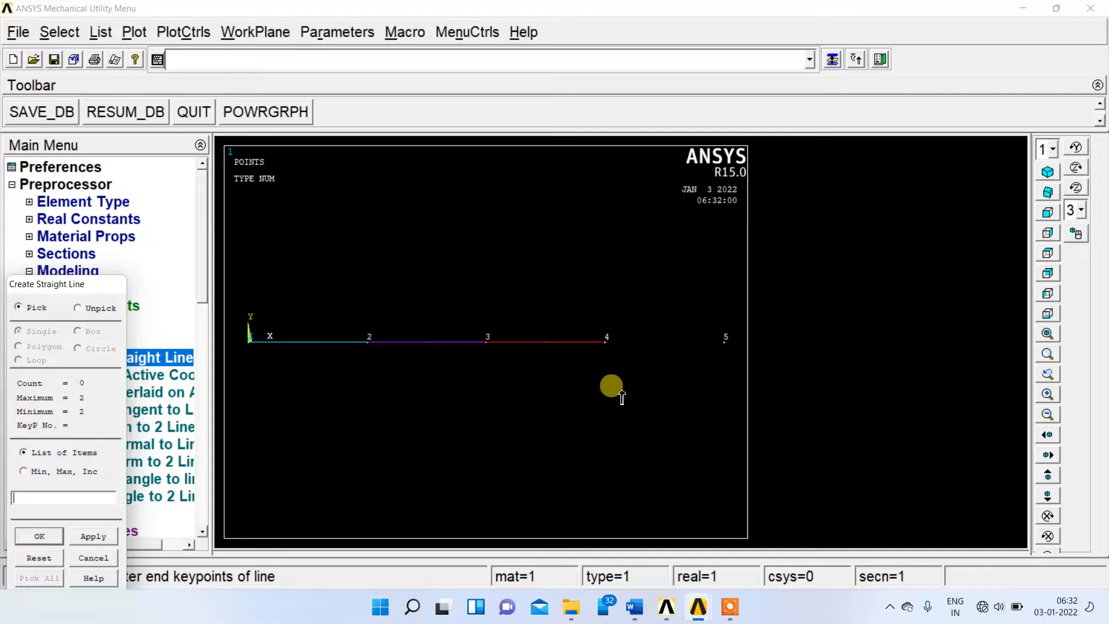
left_click(604, 358)
left_click(726, 373)
left_click(62, 538)
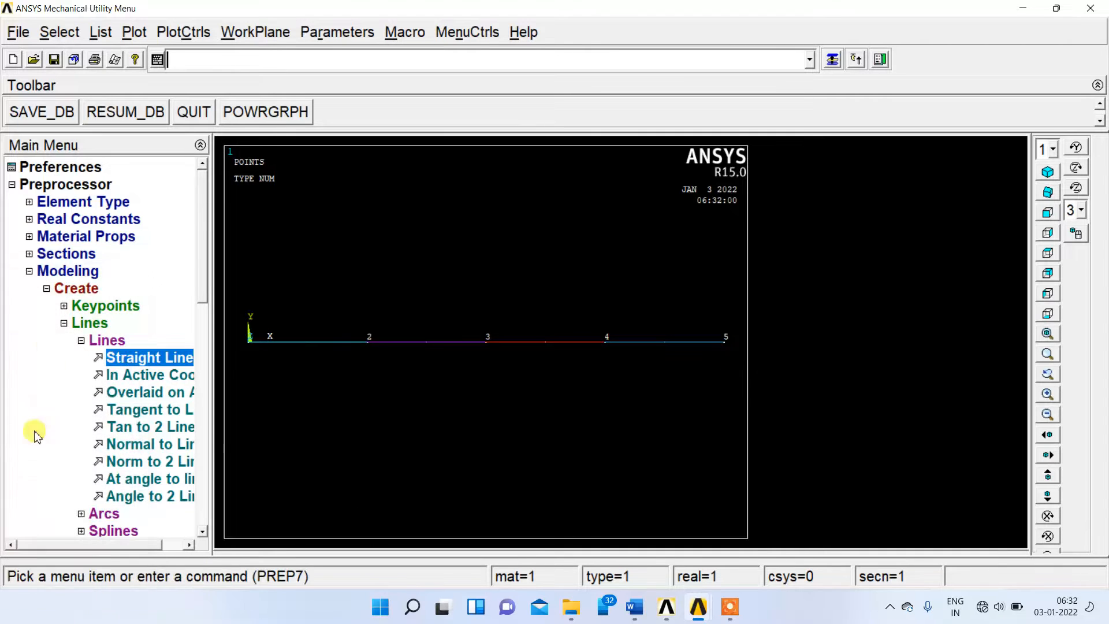
Assign 10 element divisions to all four beam lines with the MeshTool size controls.
left_click(46, 288)
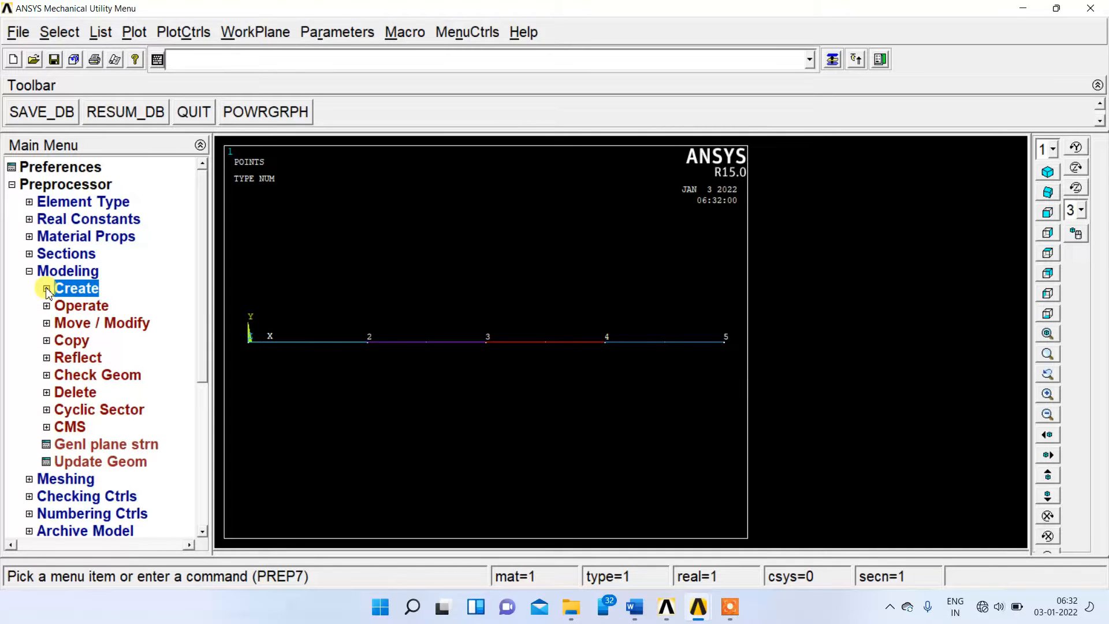
left_click(77, 481)
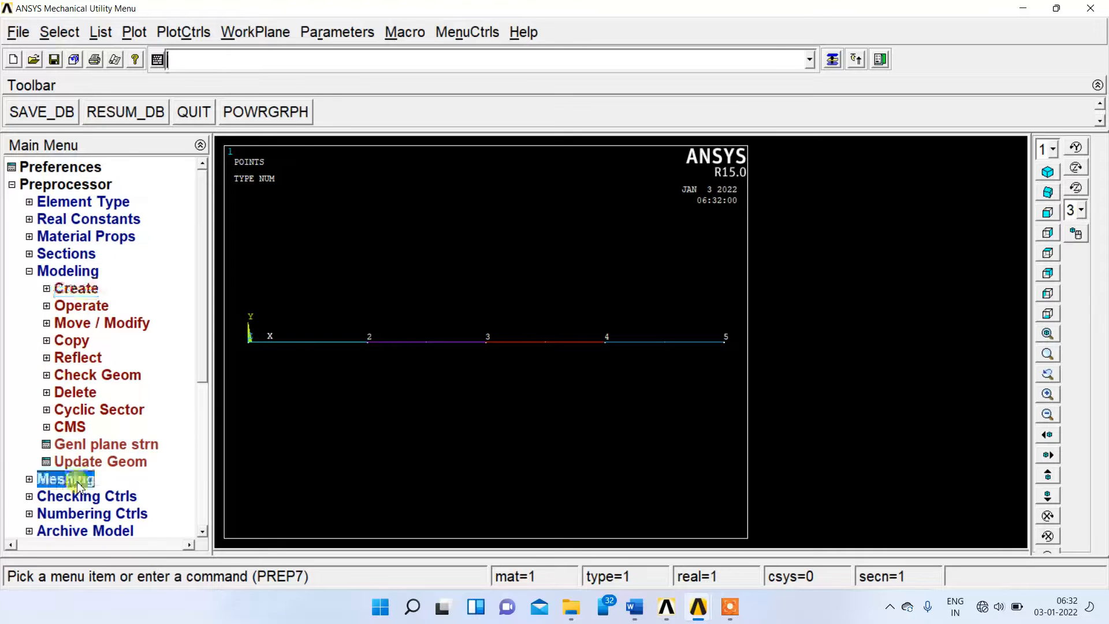
double_click(77, 481)
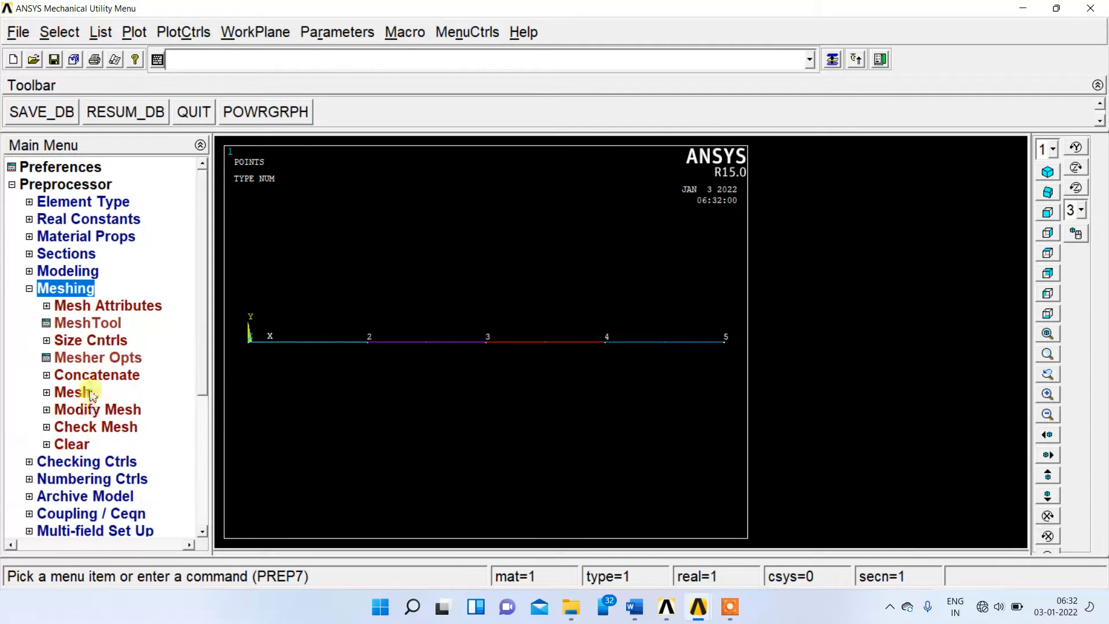
left_click(100, 328)
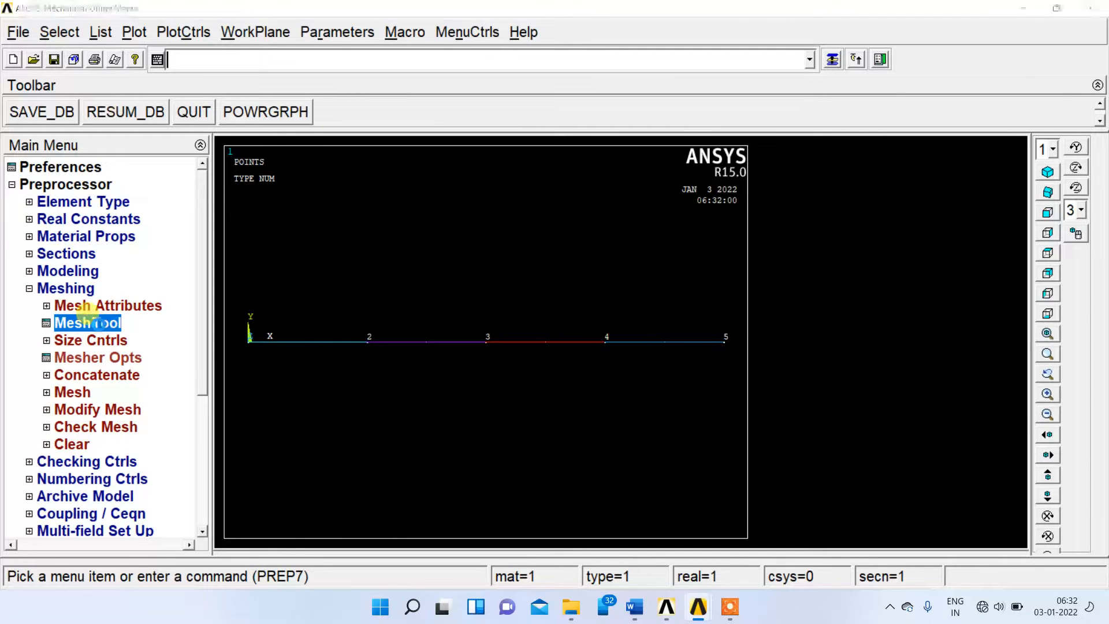
left_click(991, 245)
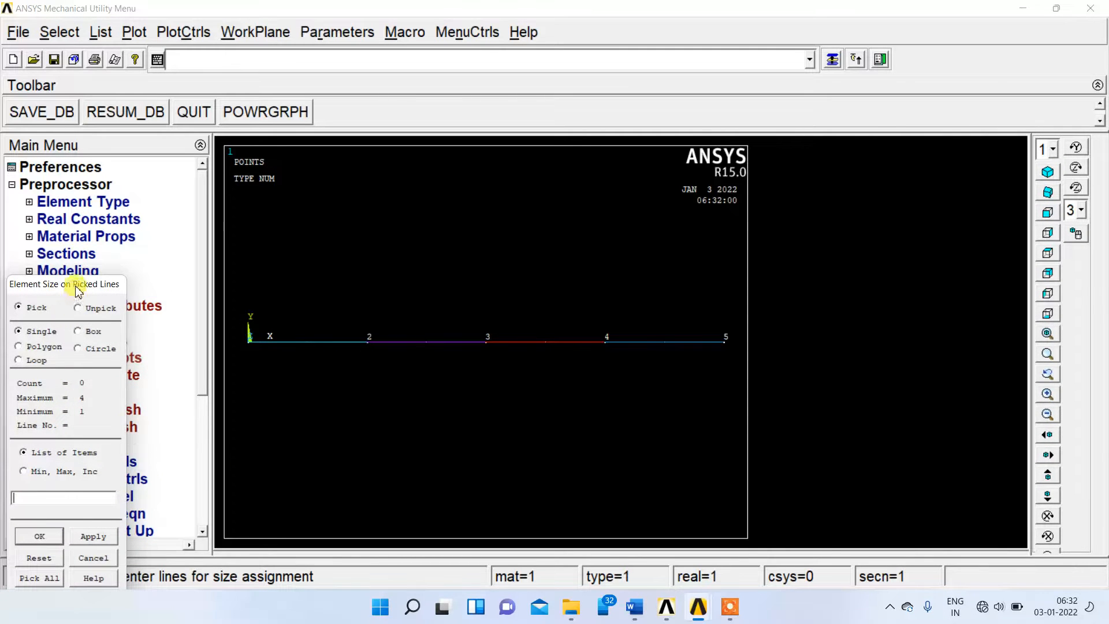
left_click(115, 442)
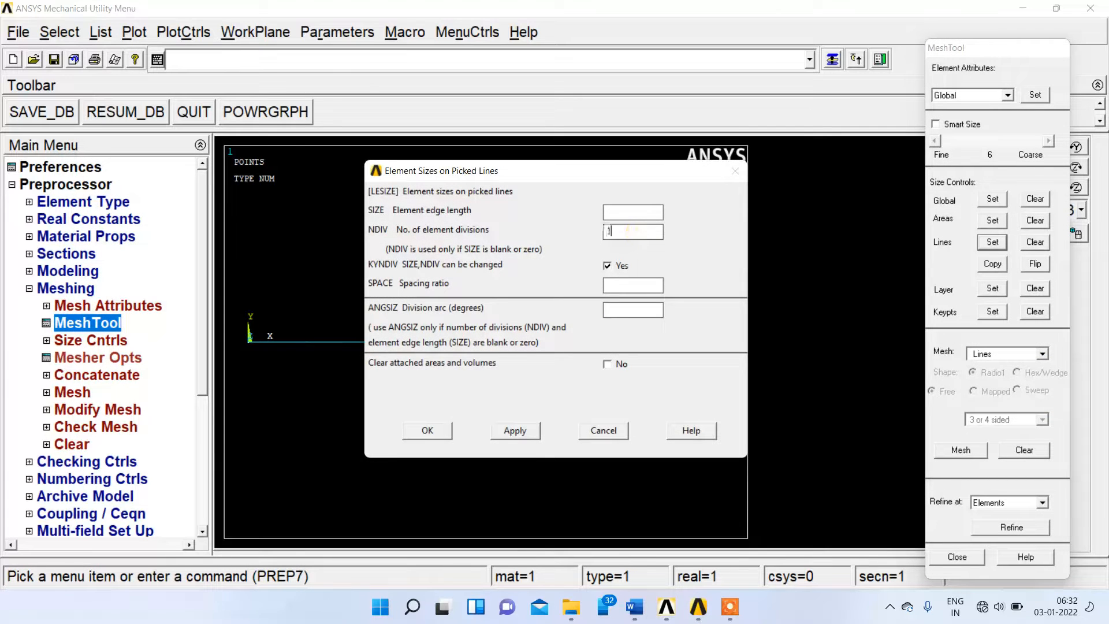
left_click(427, 431)
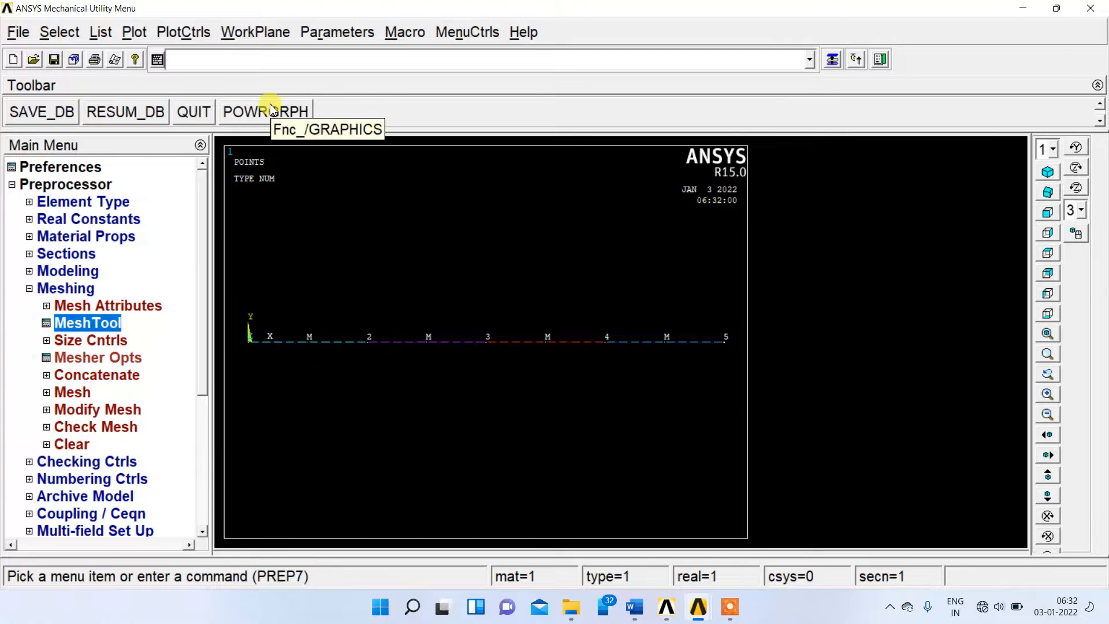
Mesh all the beam lines with the MeshTool.
left_click(72, 324)
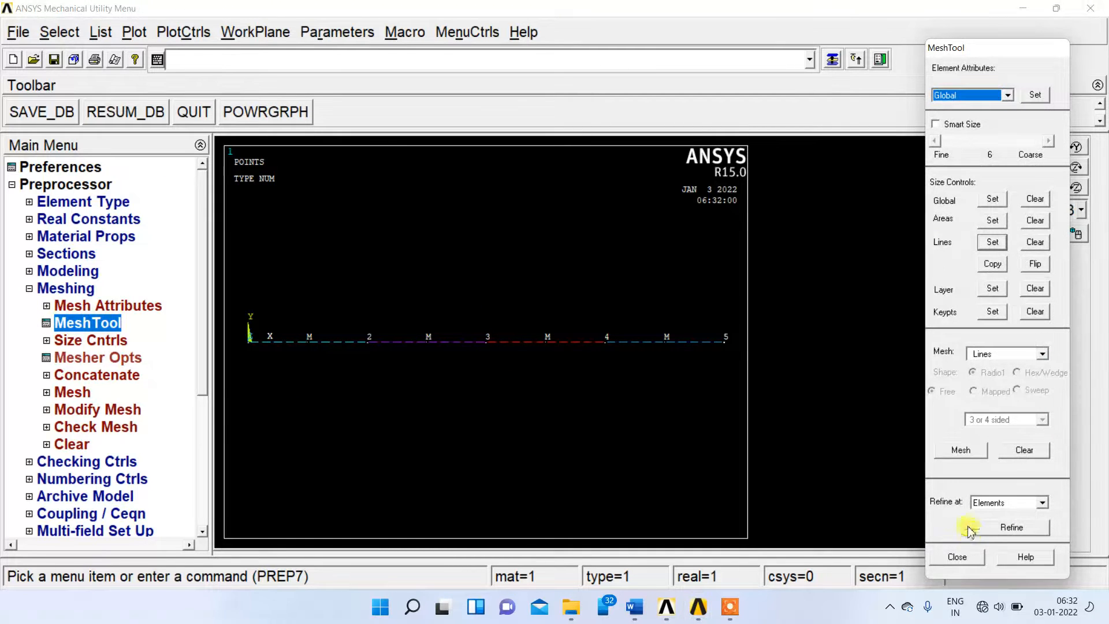
left_click(960, 450)
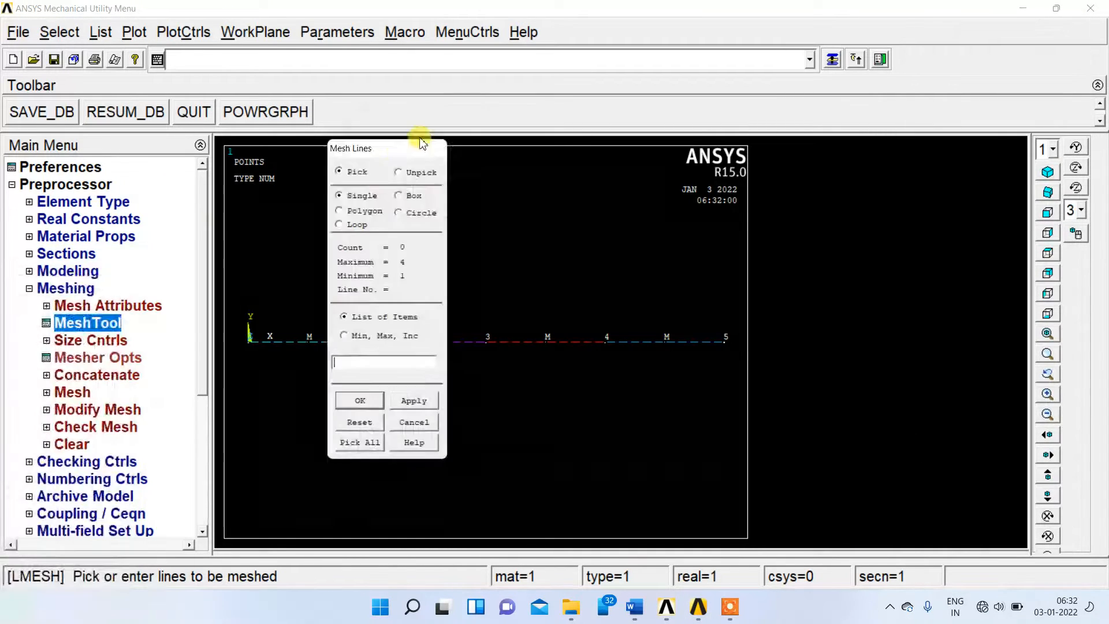
left_click(384, 419)
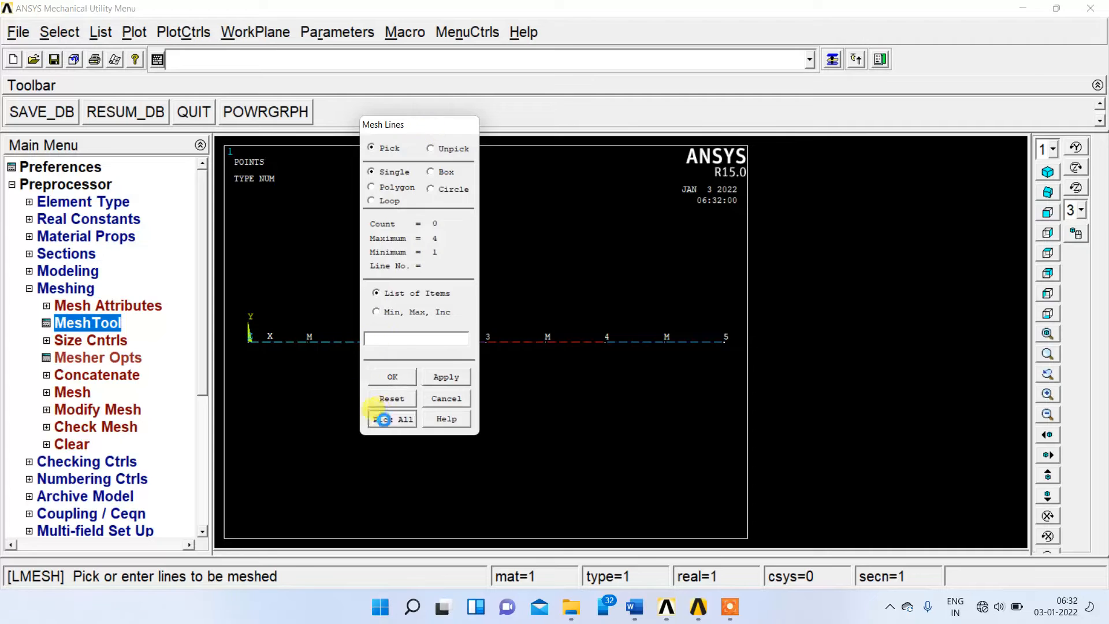
left_click(30, 288)
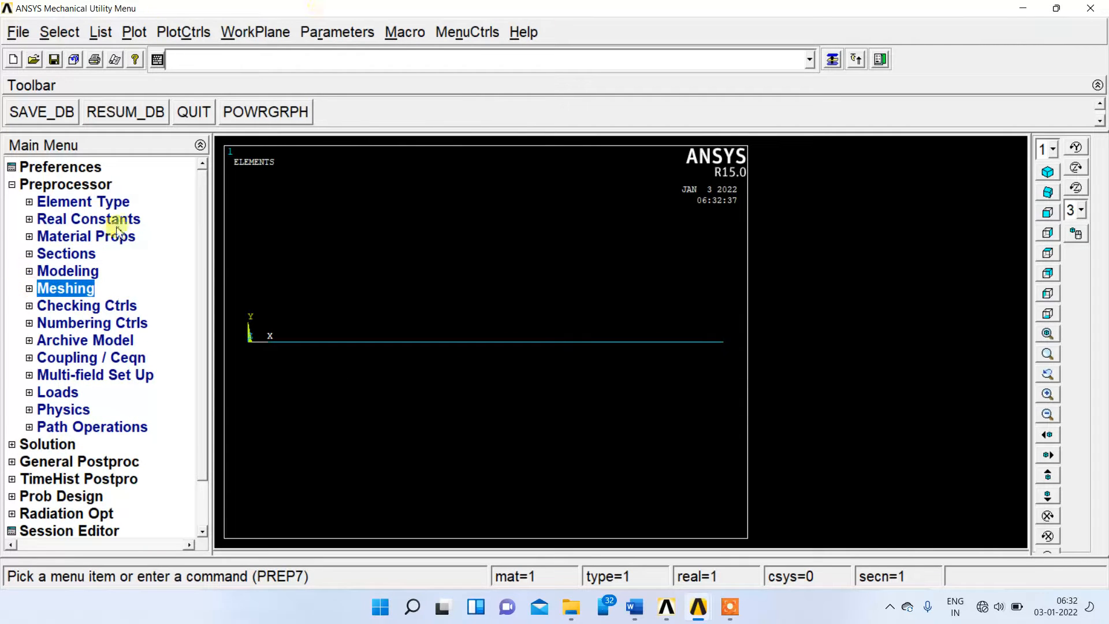
Apply a structural displacement constraint on the beam's left end node, fixing UX, UY, UZ, ROTX and ROTY.
left_click(30, 392)
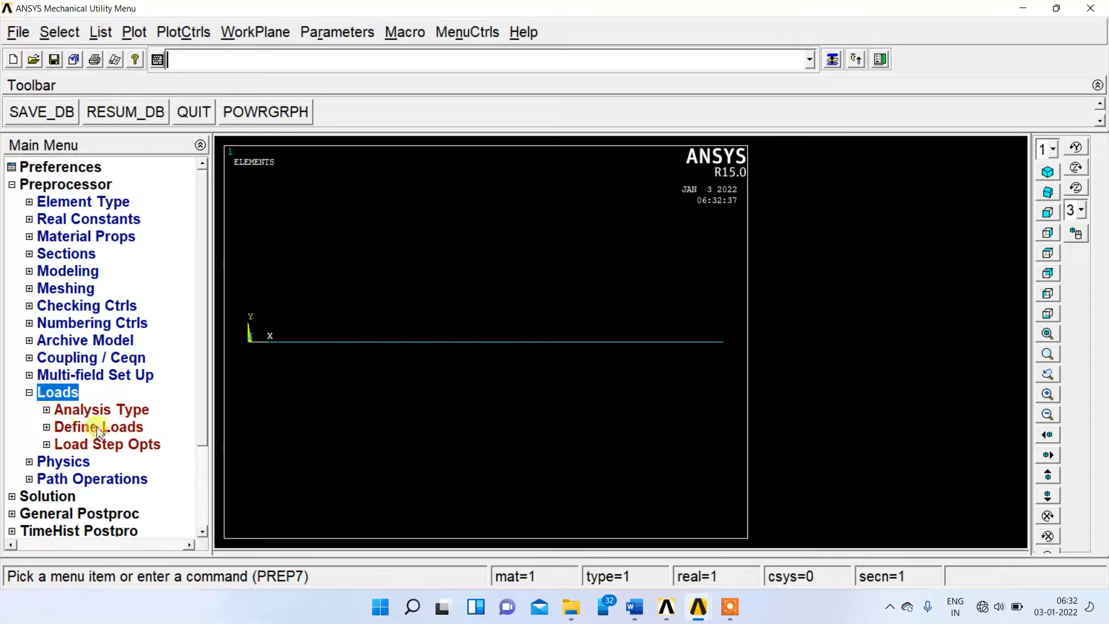
left_click(99, 431)
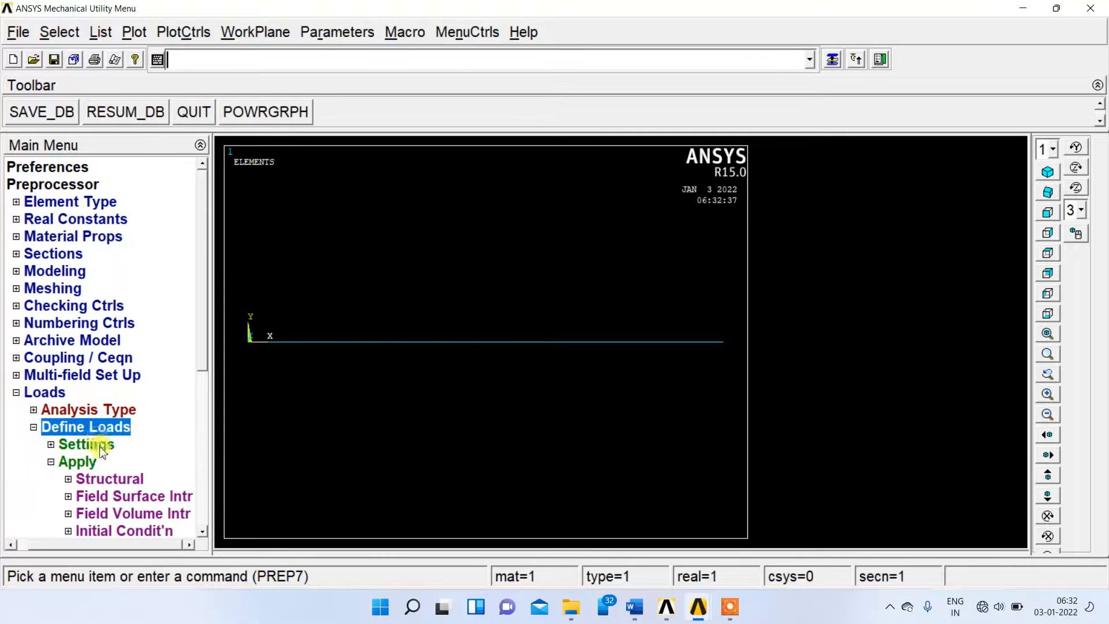
left_click(113, 478)
left_click_drag(198, 335, 168, 391)
left_click(148, 359)
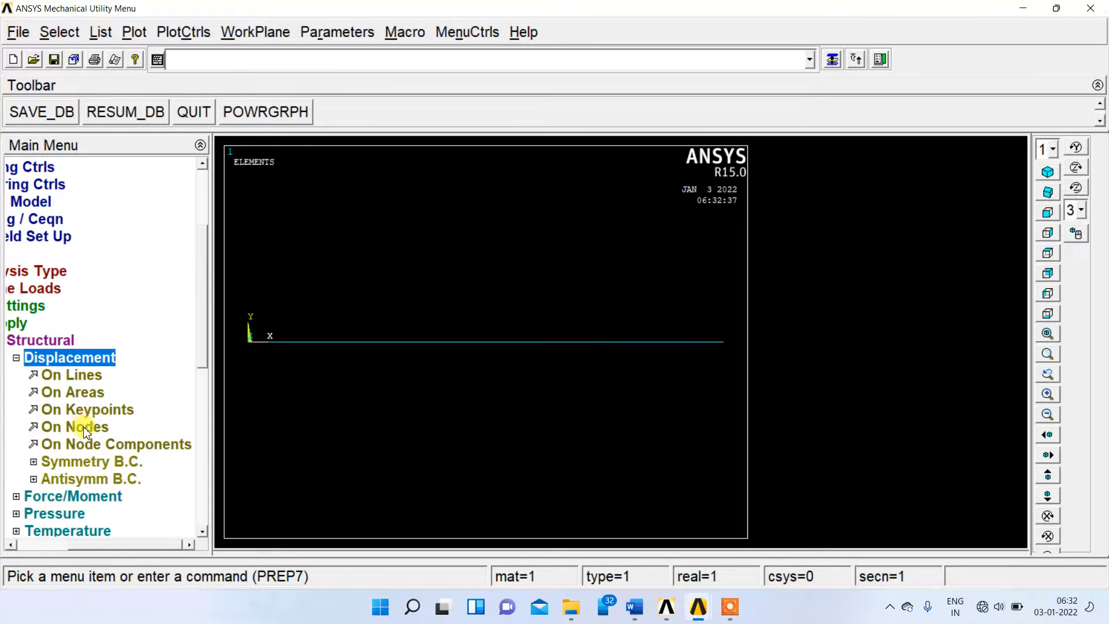
left_click(85, 431)
left_click(249, 341)
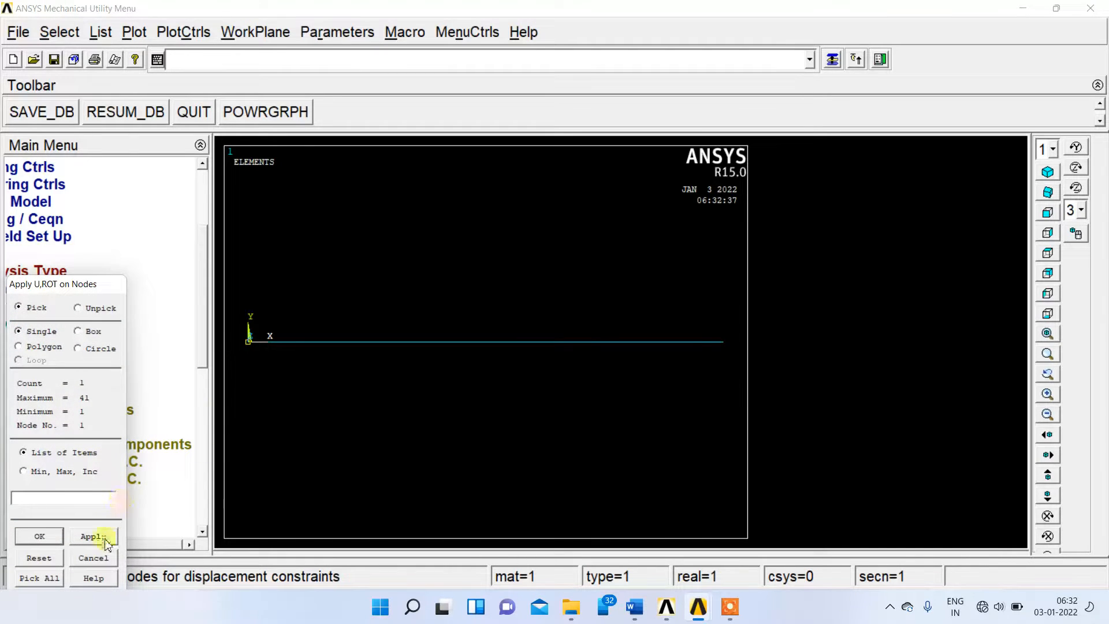
left_click(105, 541)
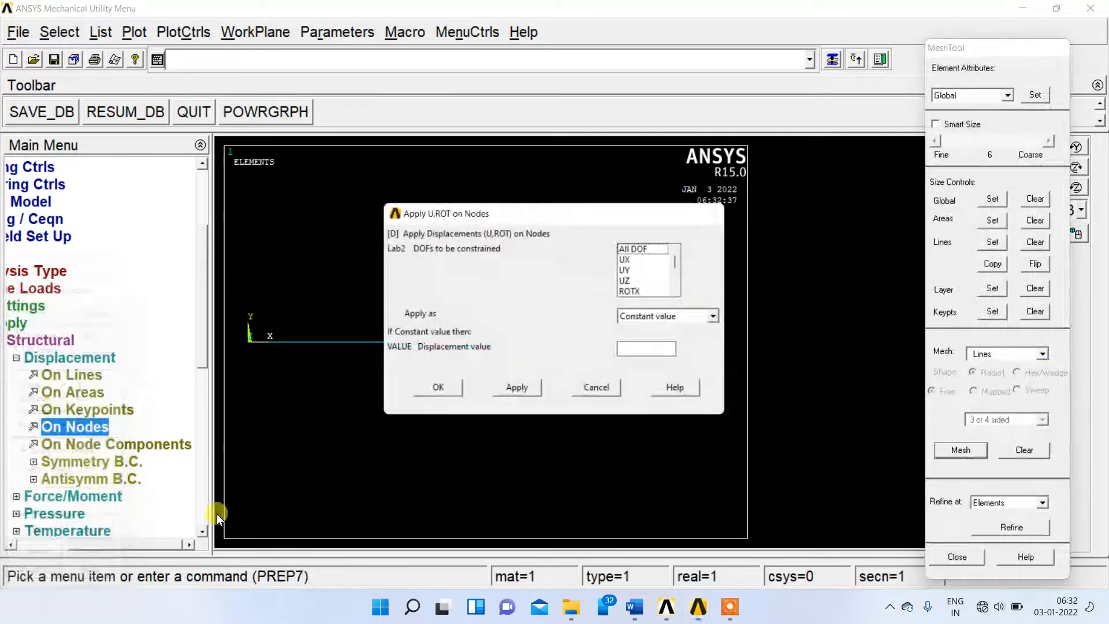
left_click(627, 191)
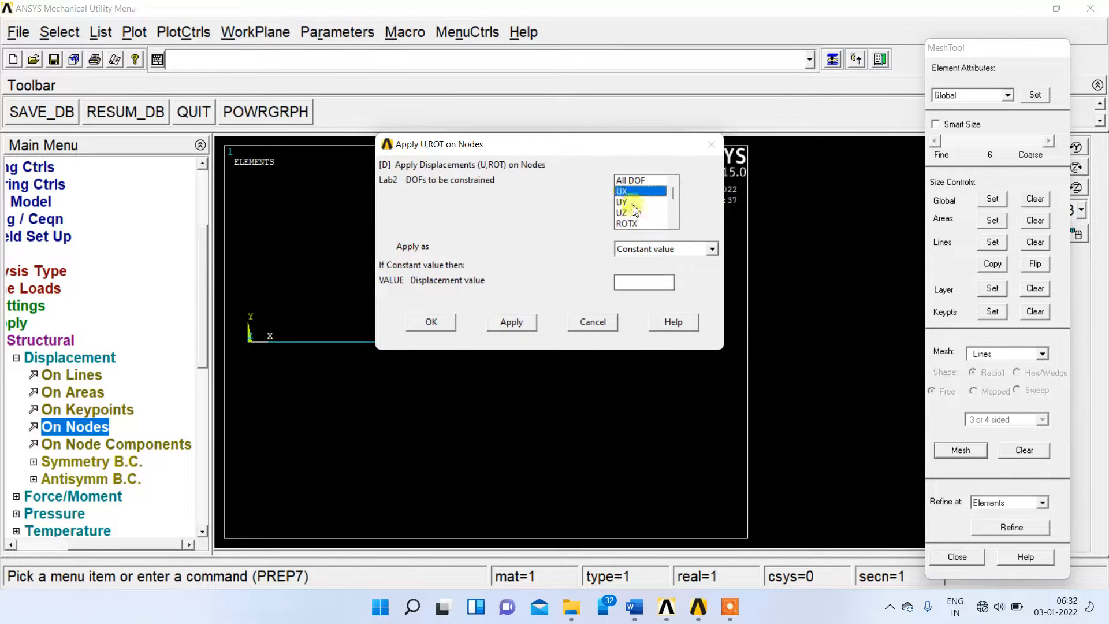
left_click(634, 212, "shift")
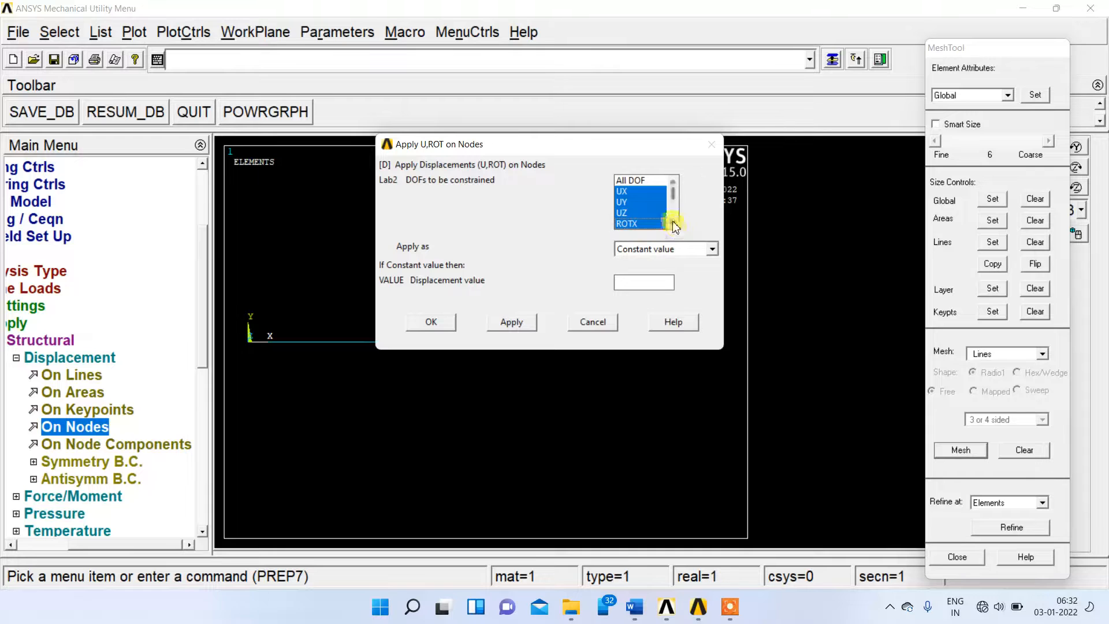
left_click(673, 225)
left_click(634, 223)
left_click(505, 335)
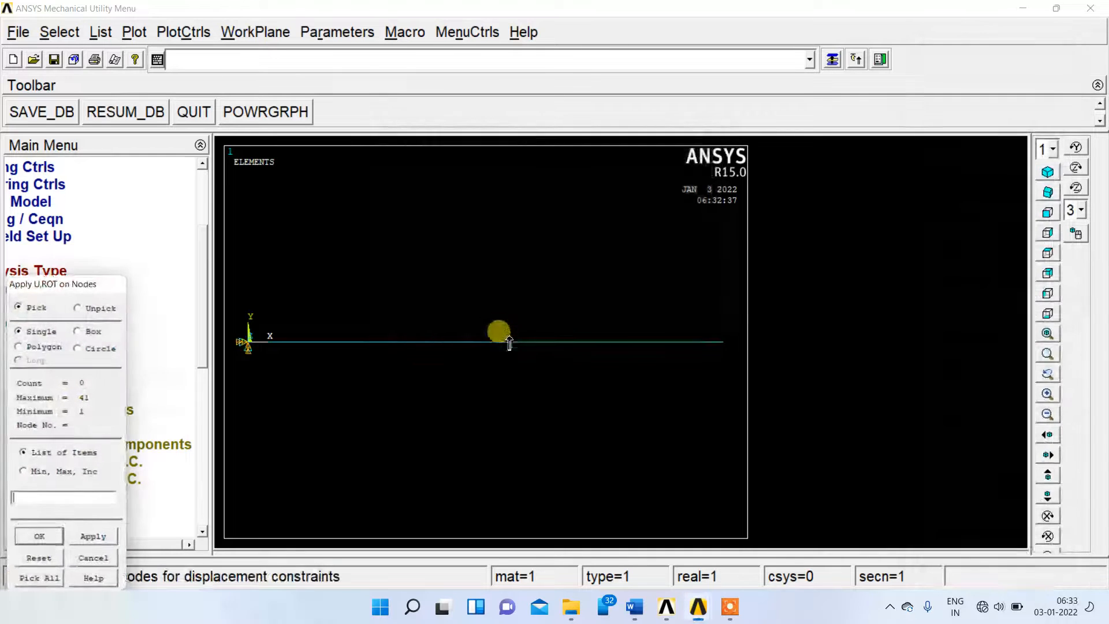
Constrain UY, UZ, ROTX and ROTY to a displacement value of 0 on the beam's right end node, leaving UX and ROTZ free.
left_click(722, 342)
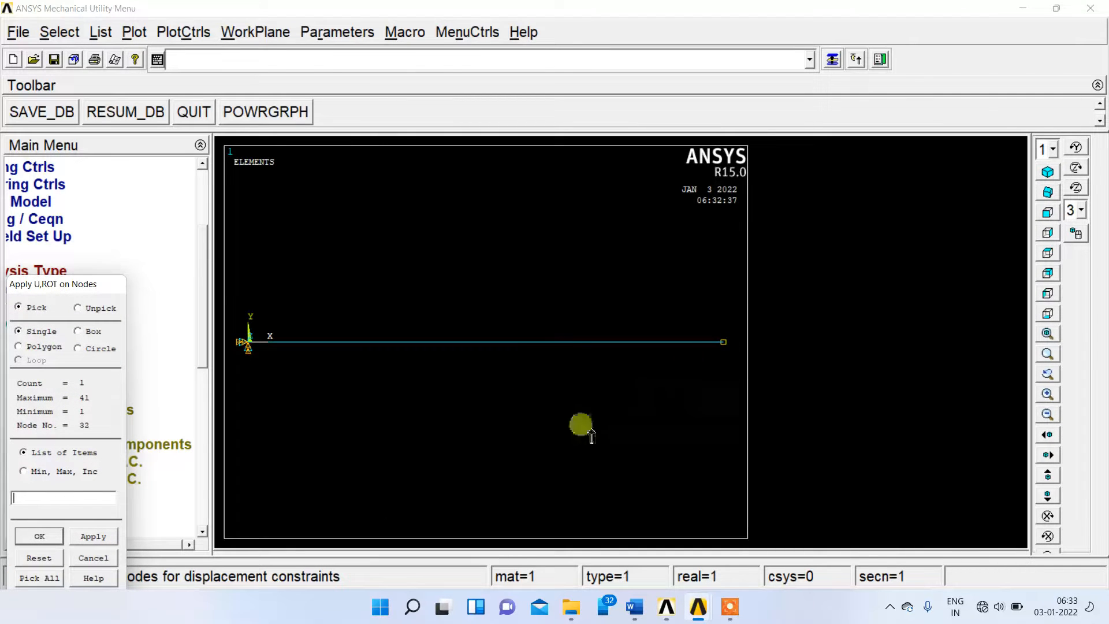
left_click(109, 537)
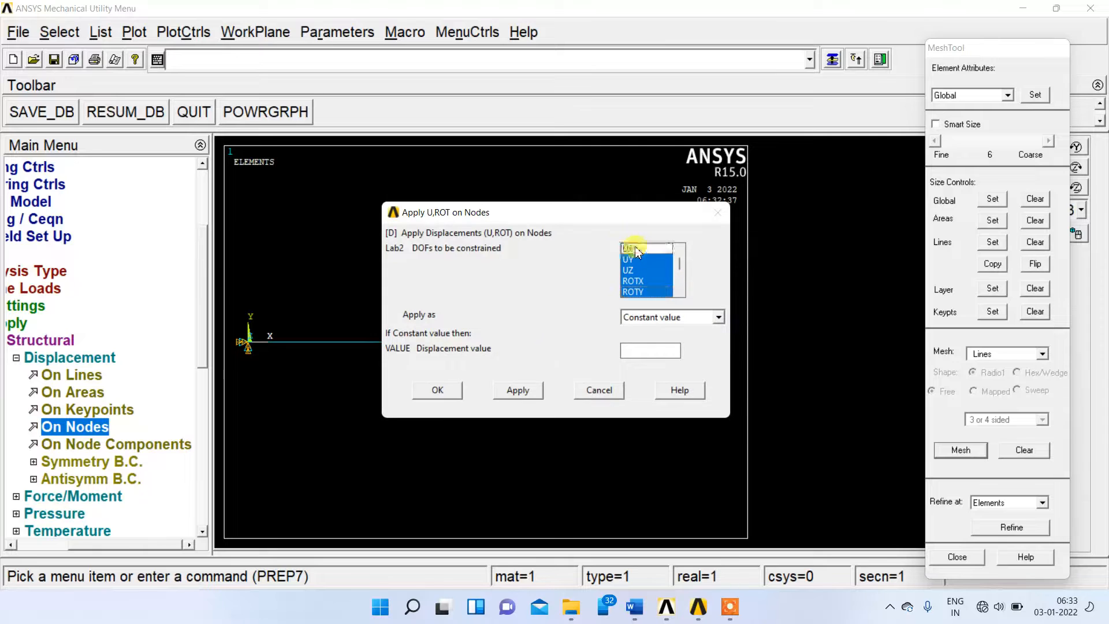
left_click(635, 248)
left_click(680, 248)
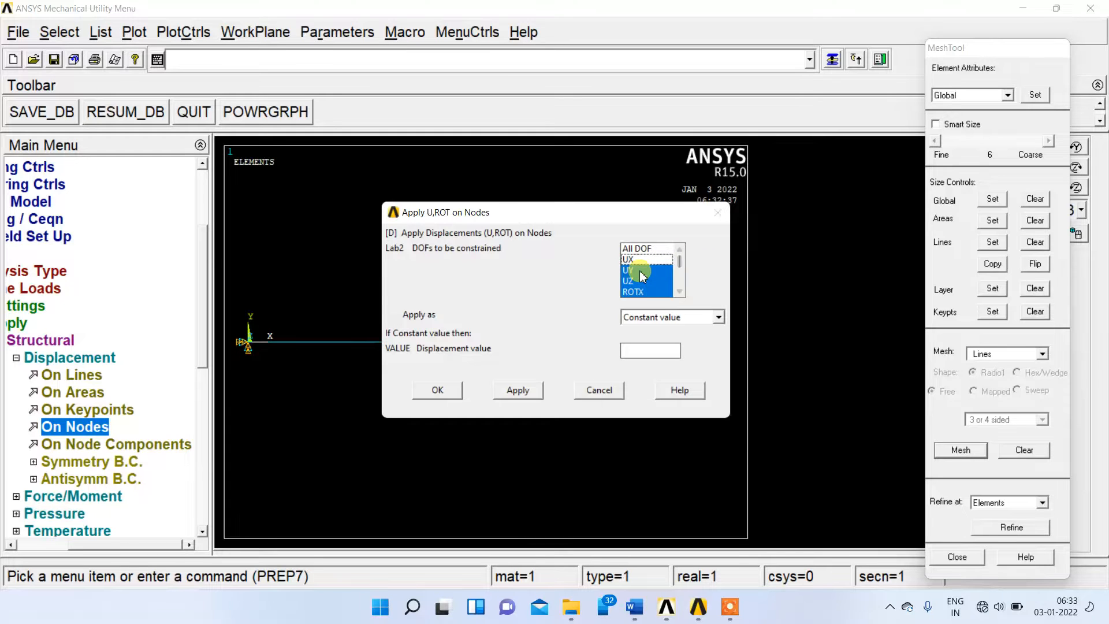
left_click(680, 292)
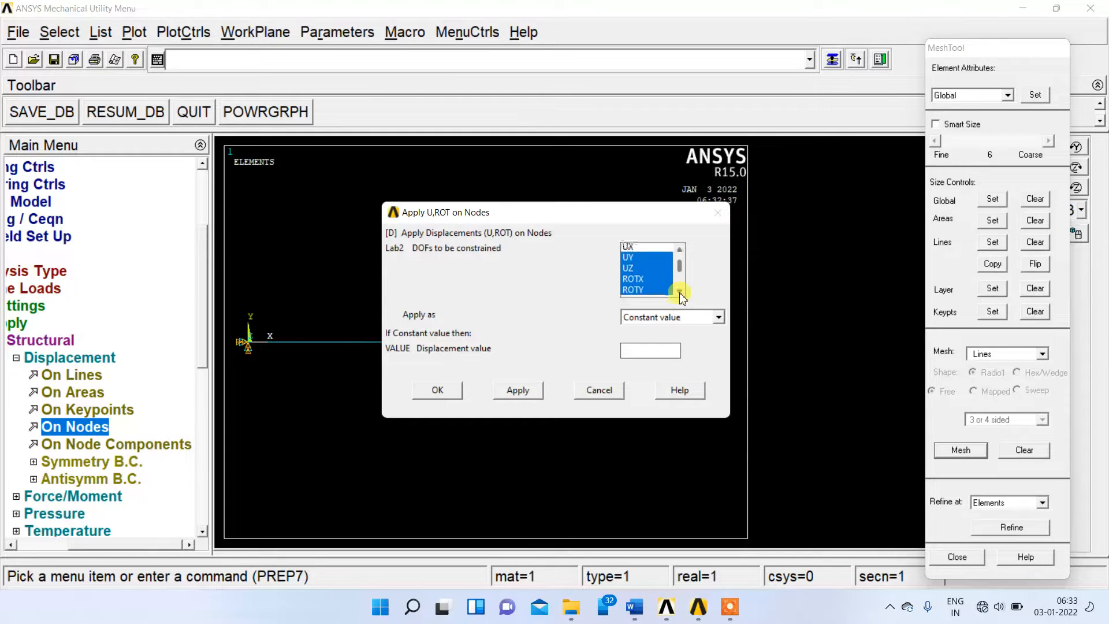
left_click(679, 292)
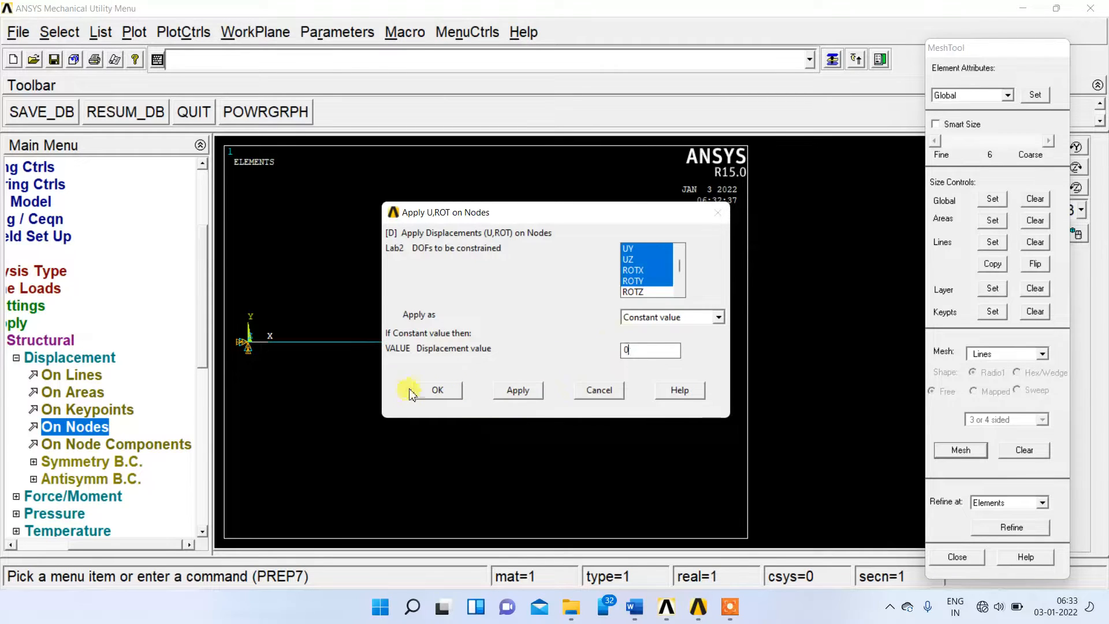
left_click(438, 390)
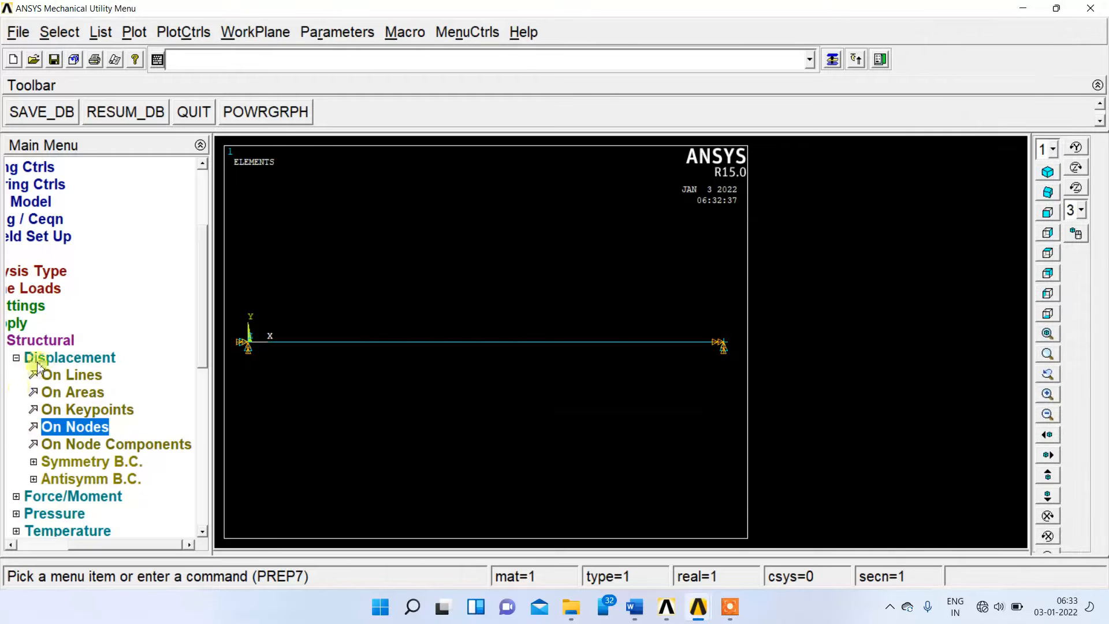
left_click(16, 358)
left_click(21, 340)
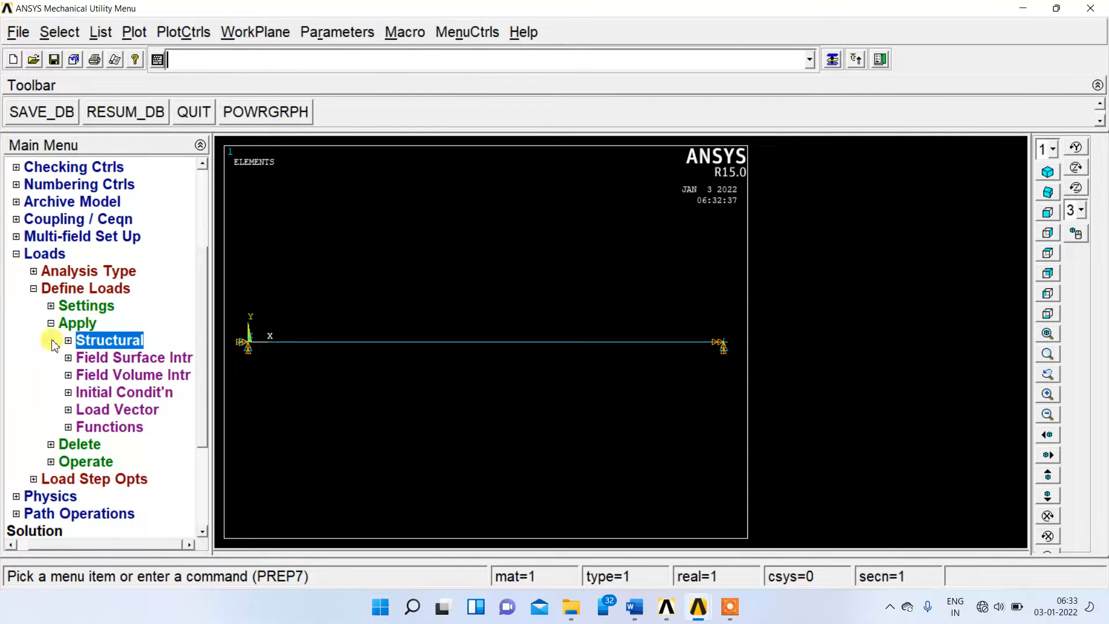
left_click(51, 324)
left_click(46, 288)
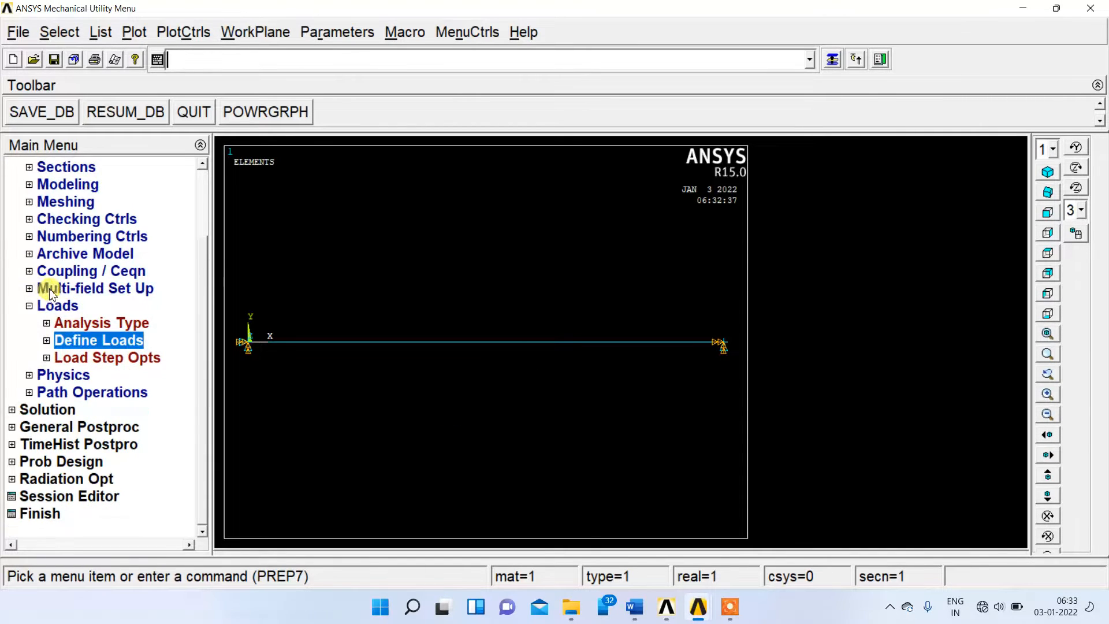
Open the node creation commands under the preprocessor's Modeling section.
left_click(29, 305)
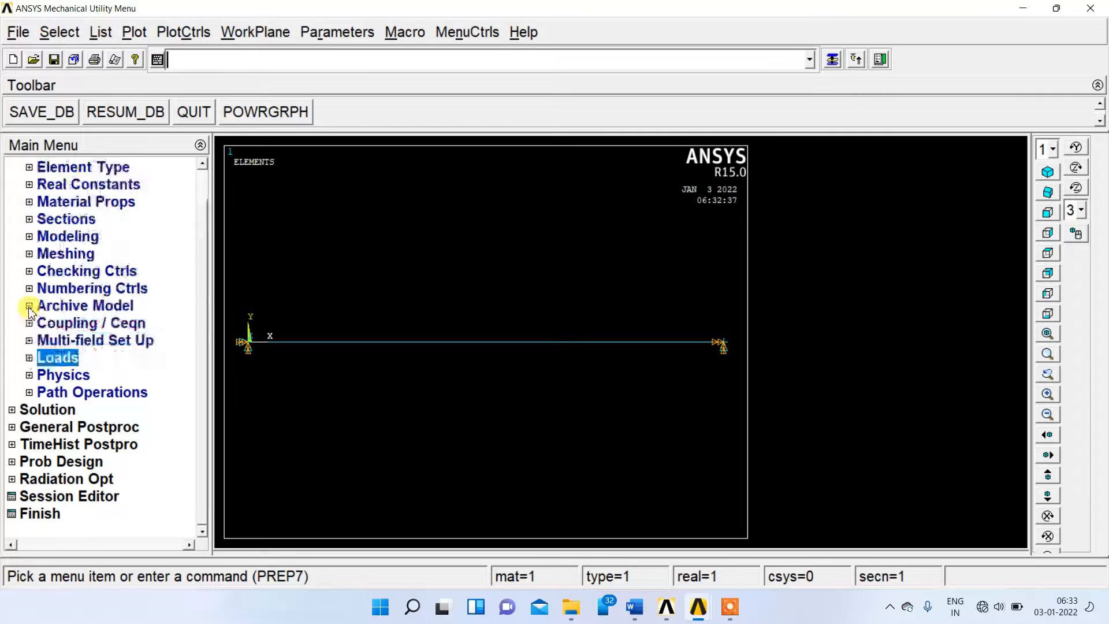
left_click(72, 237)
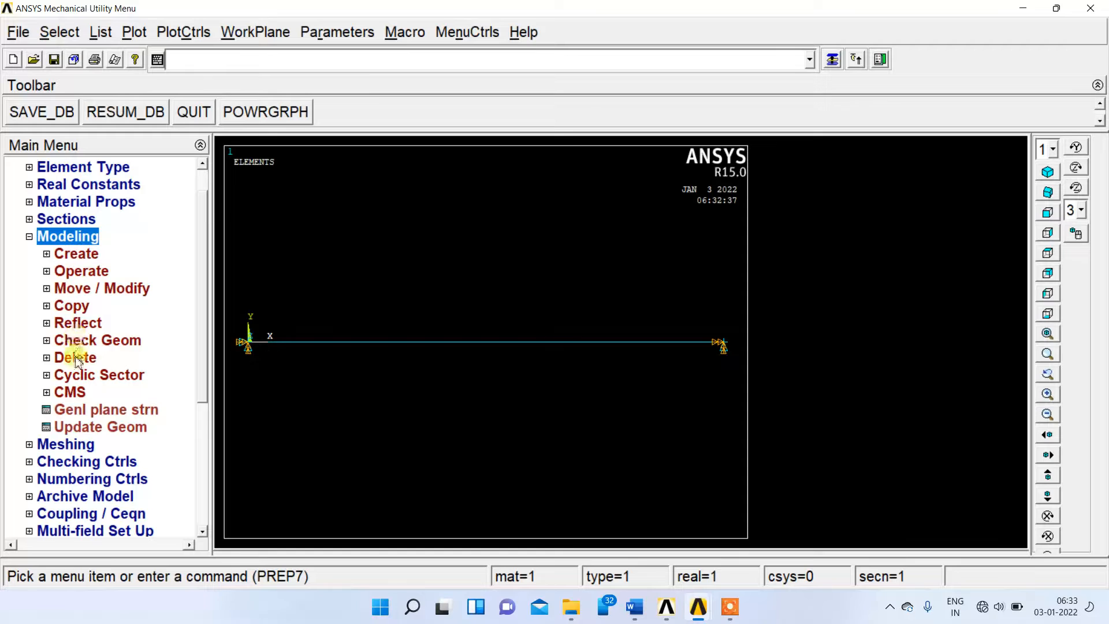
left_click(80, 255)
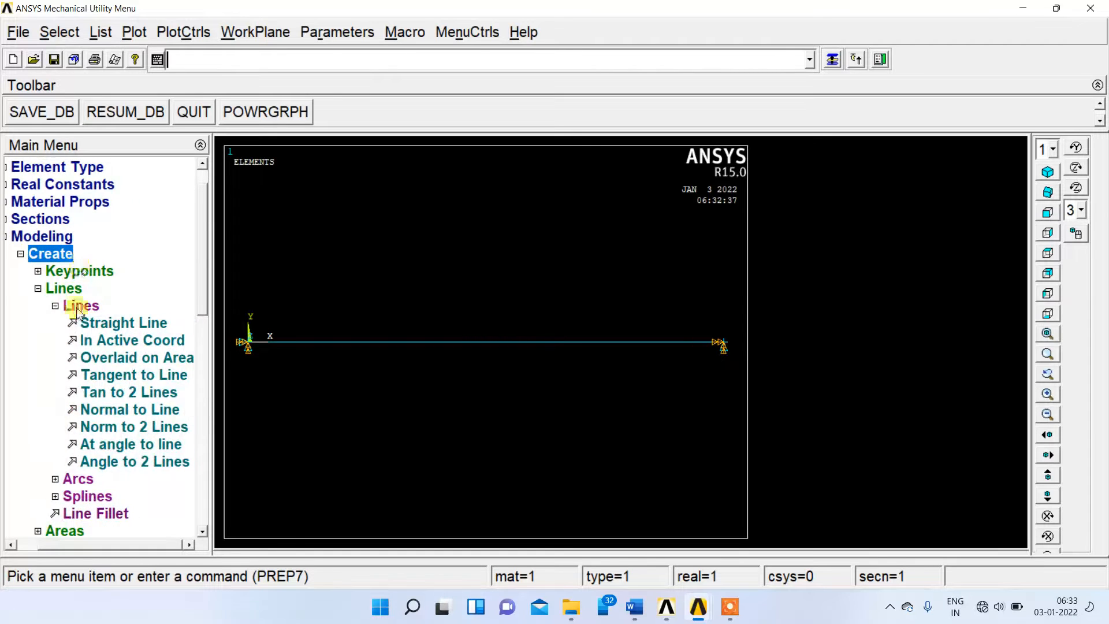
left_click(61, 290)
left_click(63, 288)
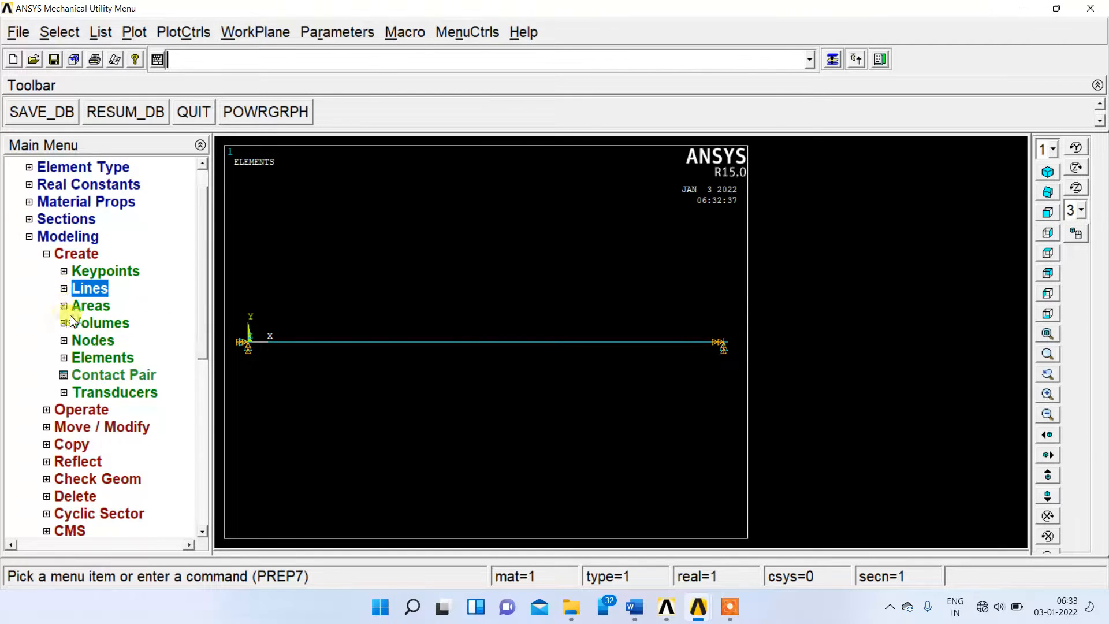
left_click(81, 341)
left_click_drag(199, 319, 193, 346)
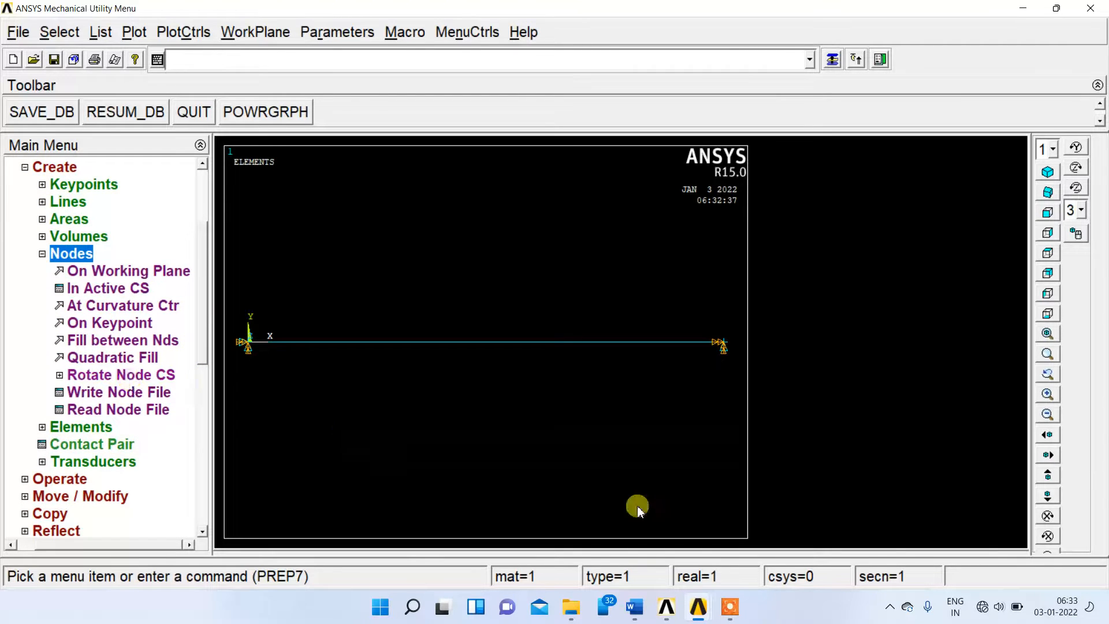
mouse_move(697, 615)
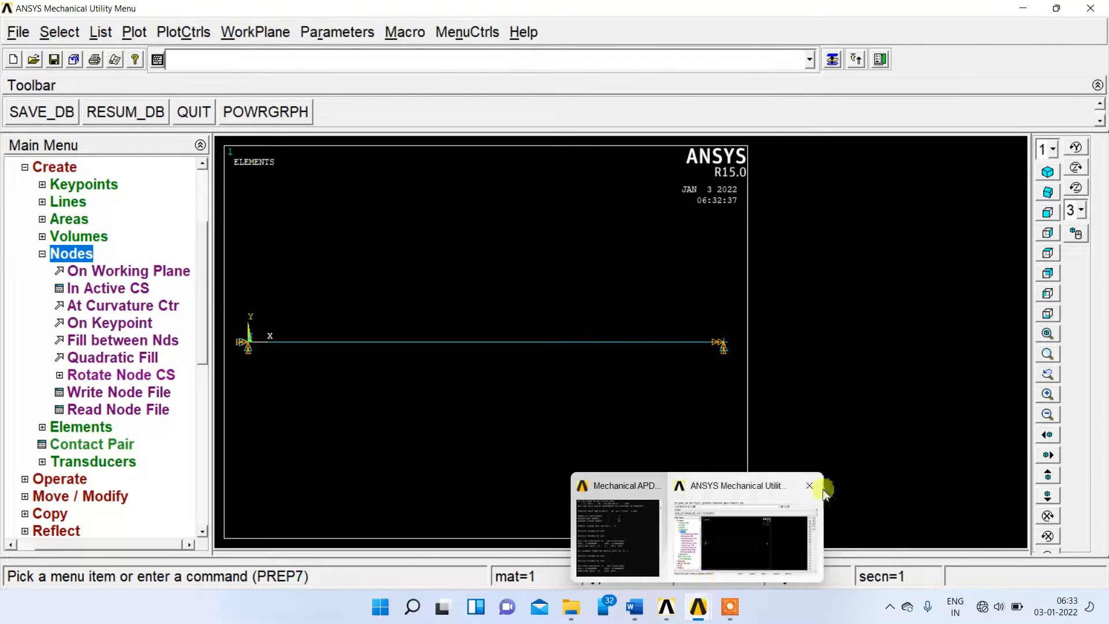
left_click(815, 486)
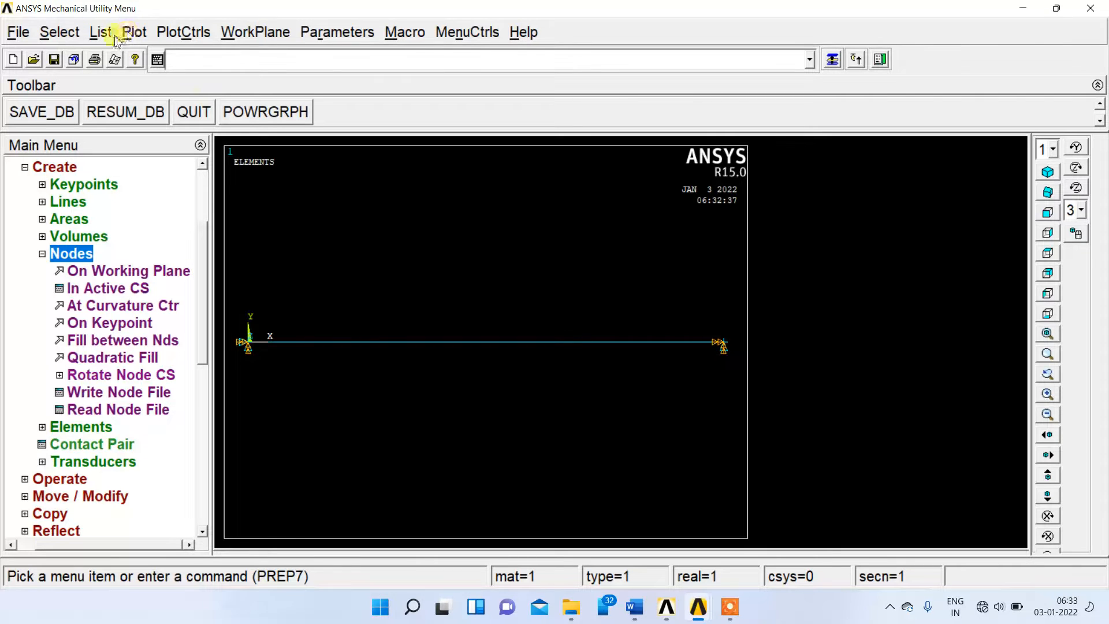
List all nodes with coordinates and angles, sorted by node number, and look through their X coordinates.
left_click(94, 36)
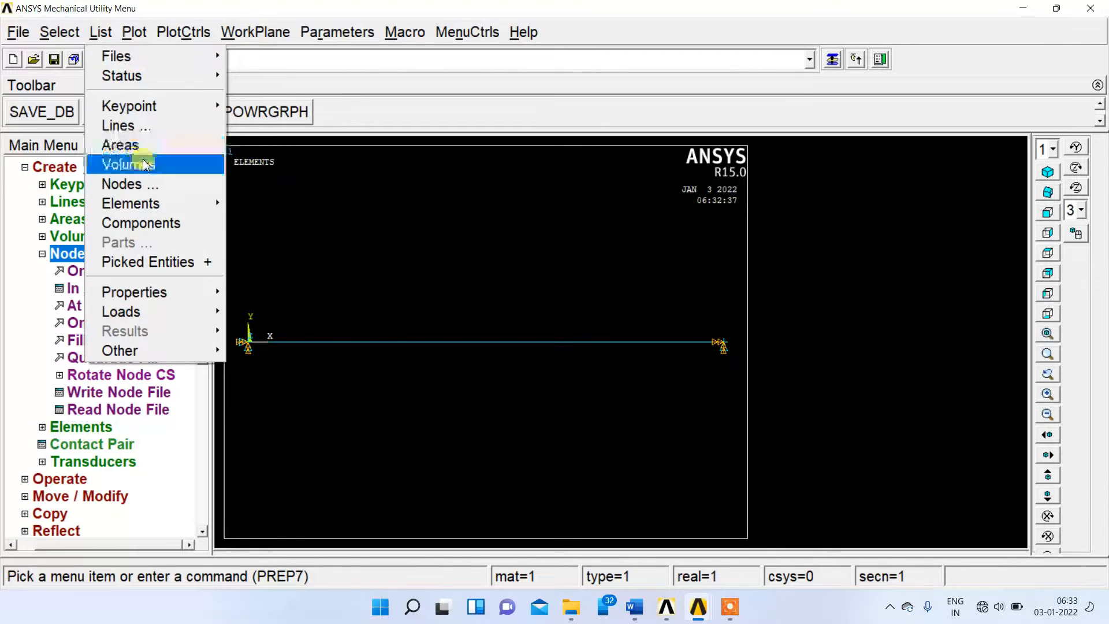
left_click(144, 184)
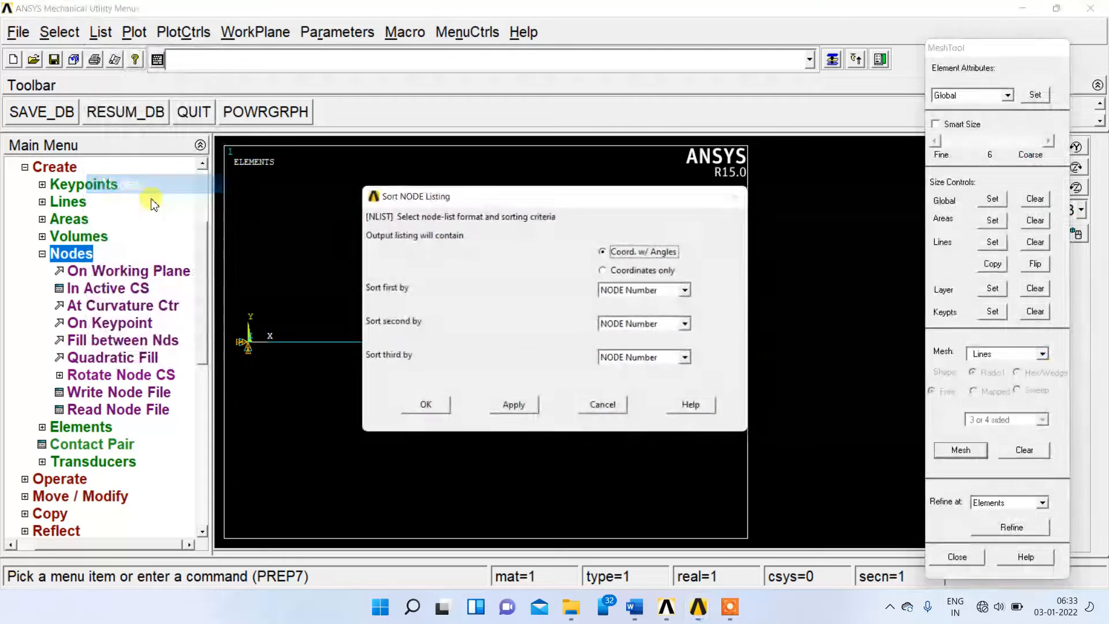
left_click(423, 407)
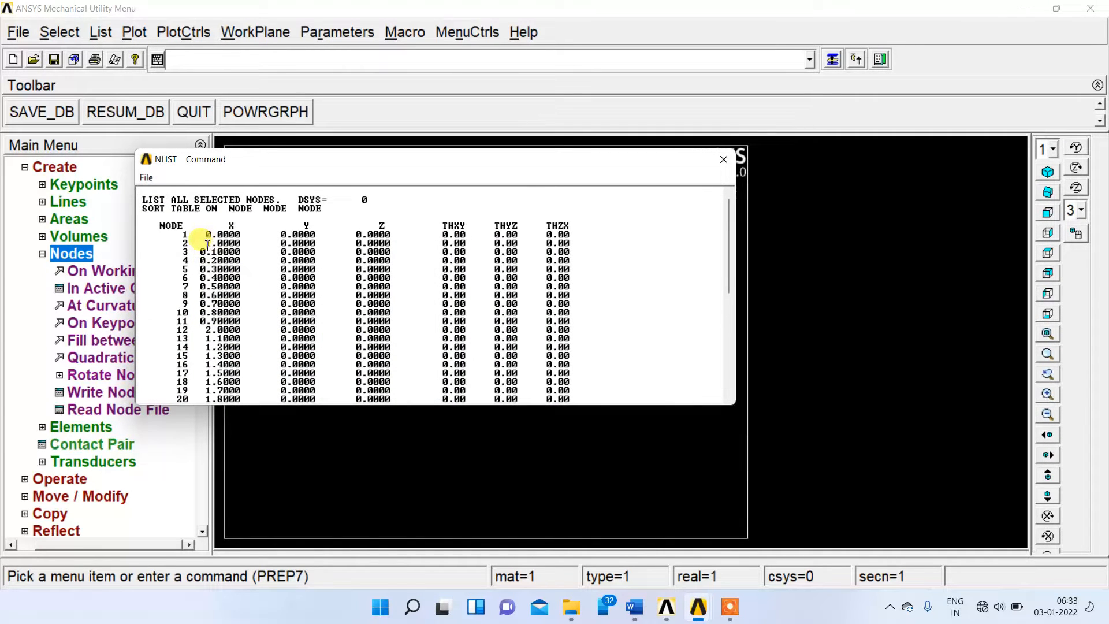
scroll(227, 304, "down", 3)
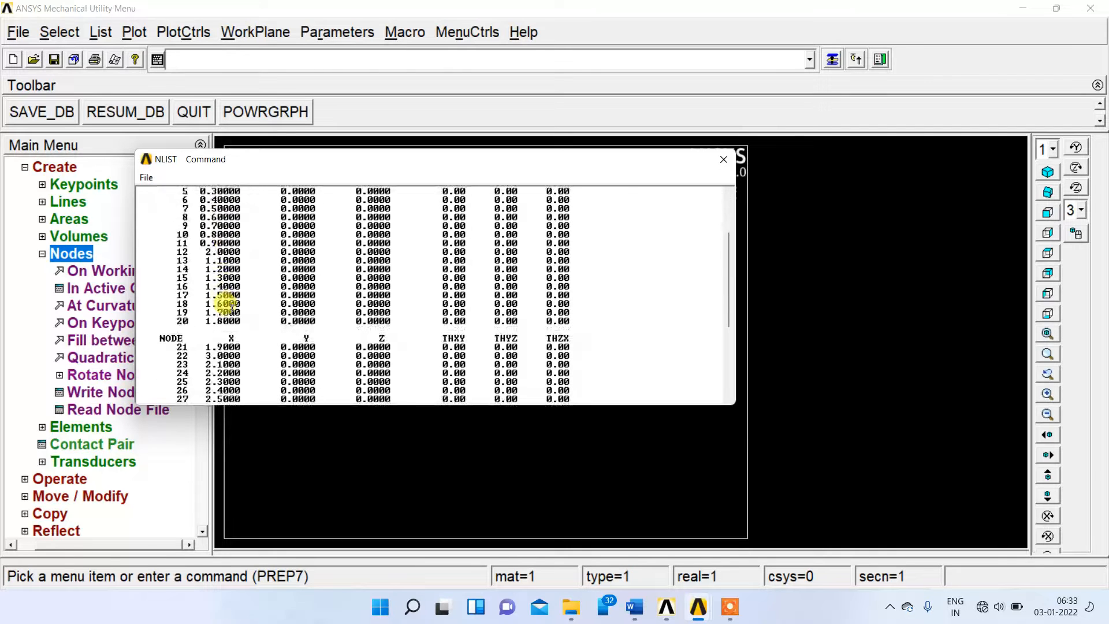
scroll(228, 305, "down", 6)
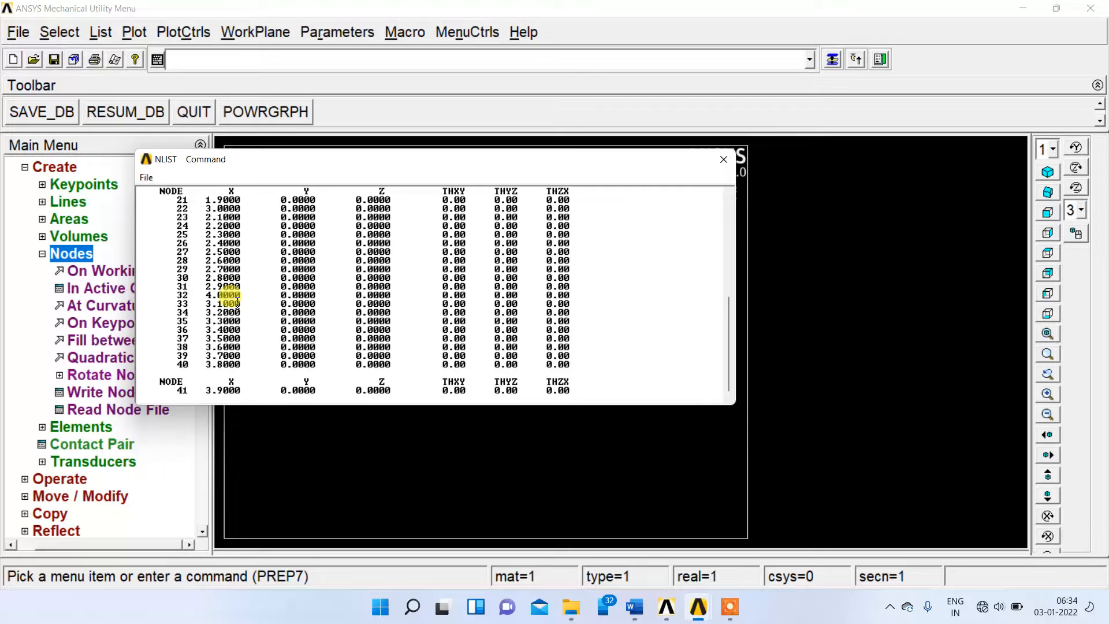
scroll(236, 303, "up", 4)
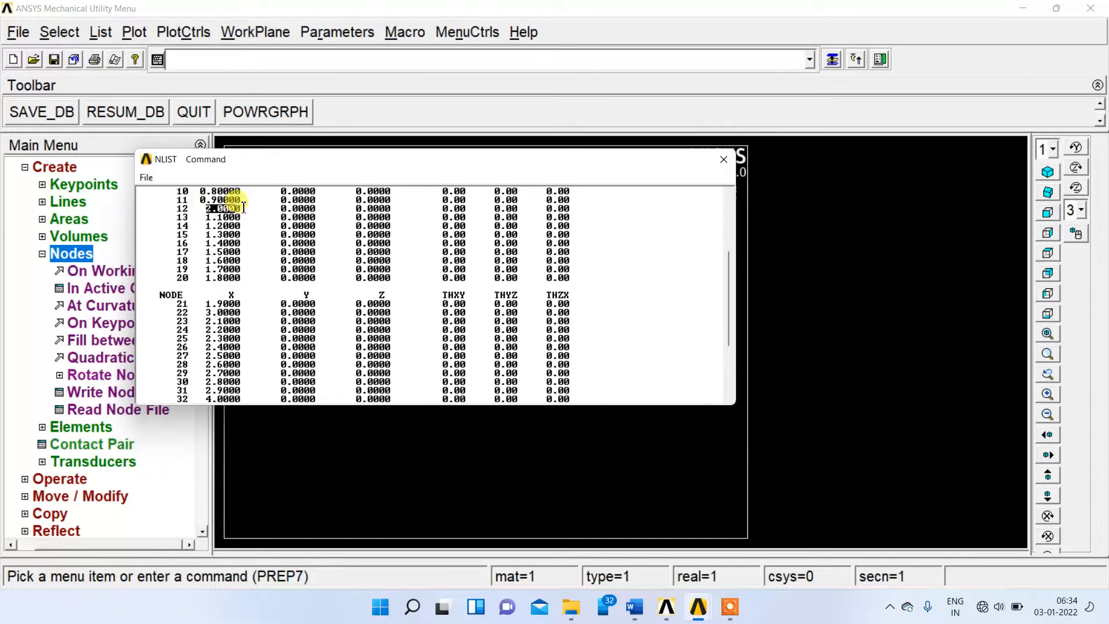
scroll(203, 299, "down", 3)
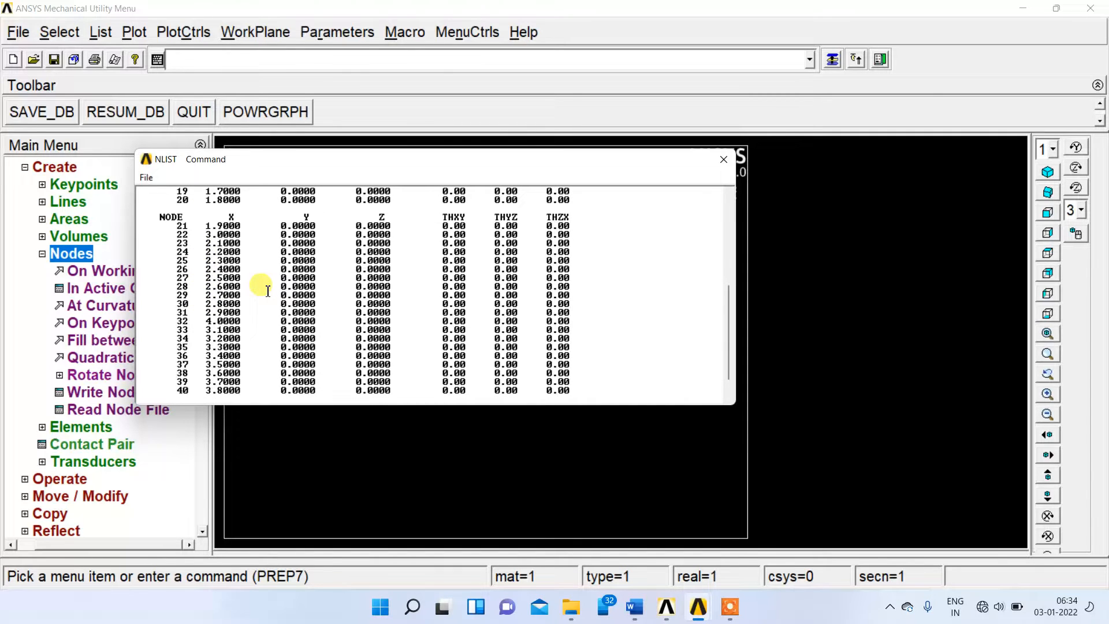
scroll(236, 300, "up", 1)
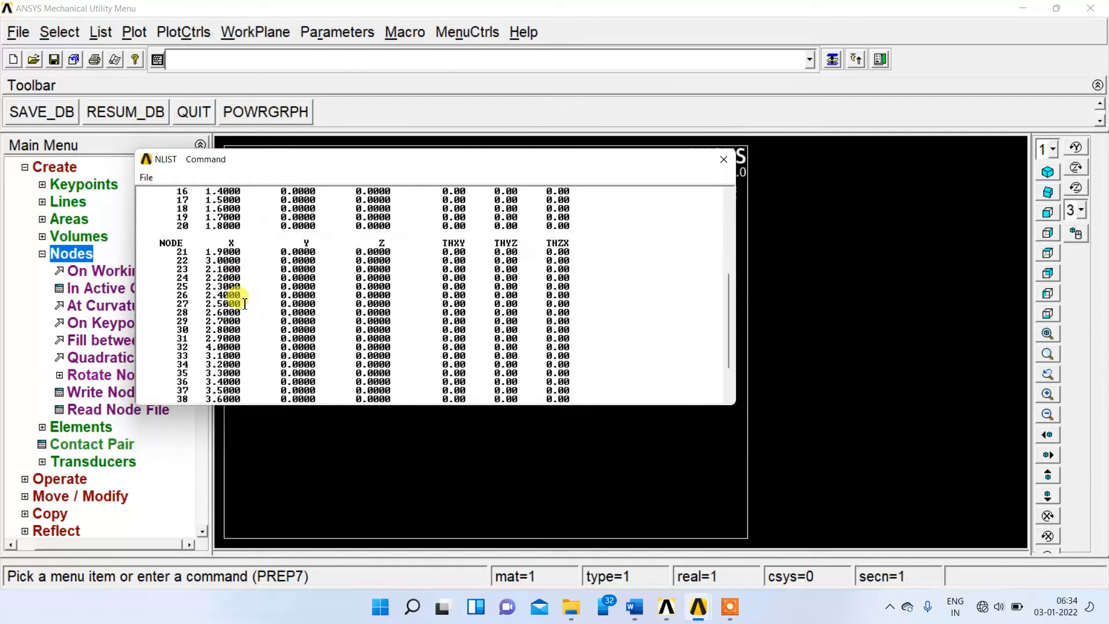
Identify the node numbers located at X = 1, 2 and 3 in the node listing, and close the listing.
left_click_drag(203, 260, 252, 264)
scroll(234, 354, "up", 5)
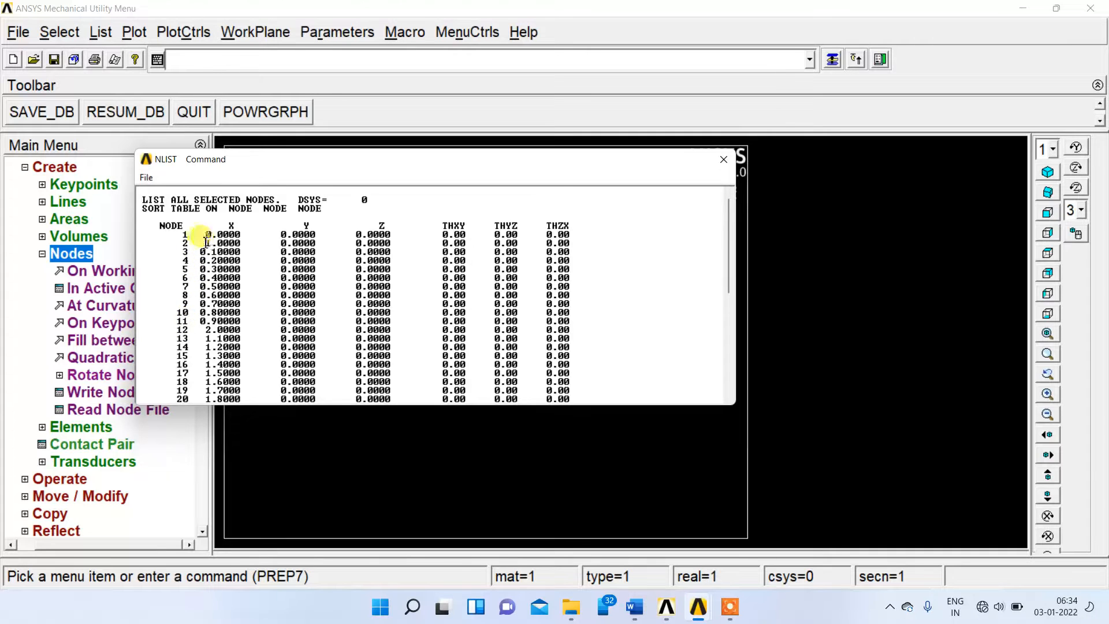
left_click_drag(206, 242, 245, 251)
scroll(227, 331, "down", 3)
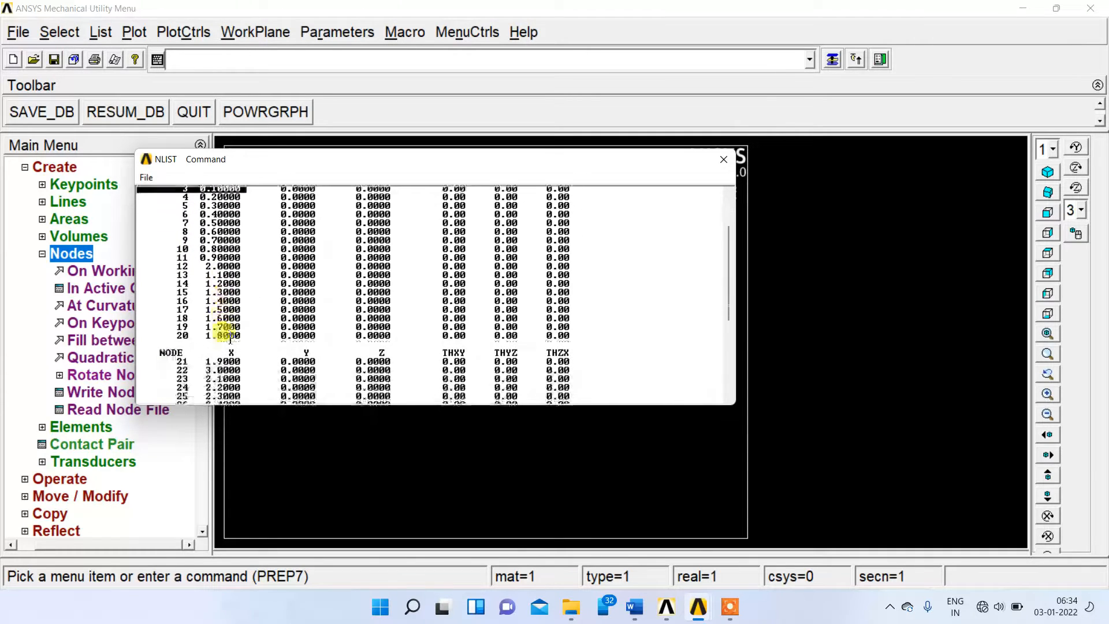
scroll(230, 339, "down", 1)
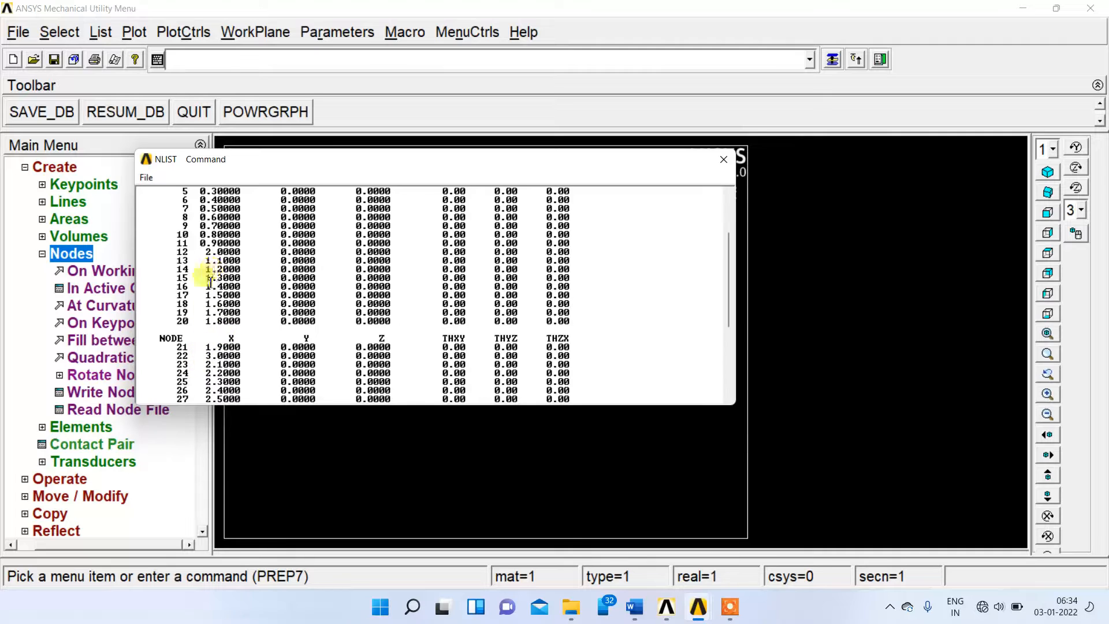
triple_click(202, 251)
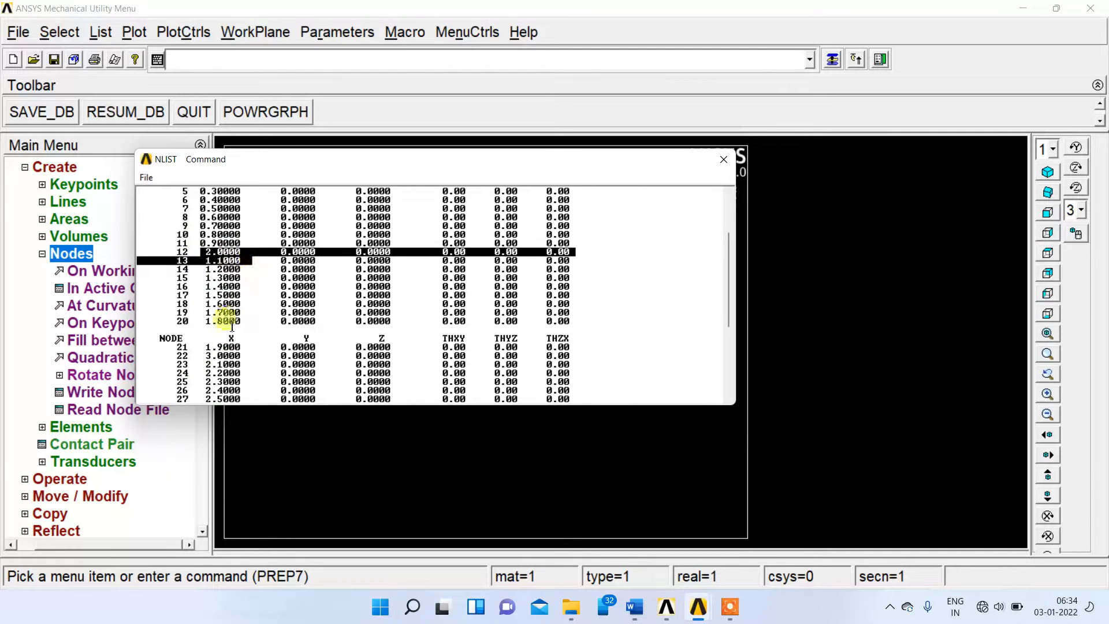
left_click(202, 354)
left_click_drag(202, 355, 242, 355)
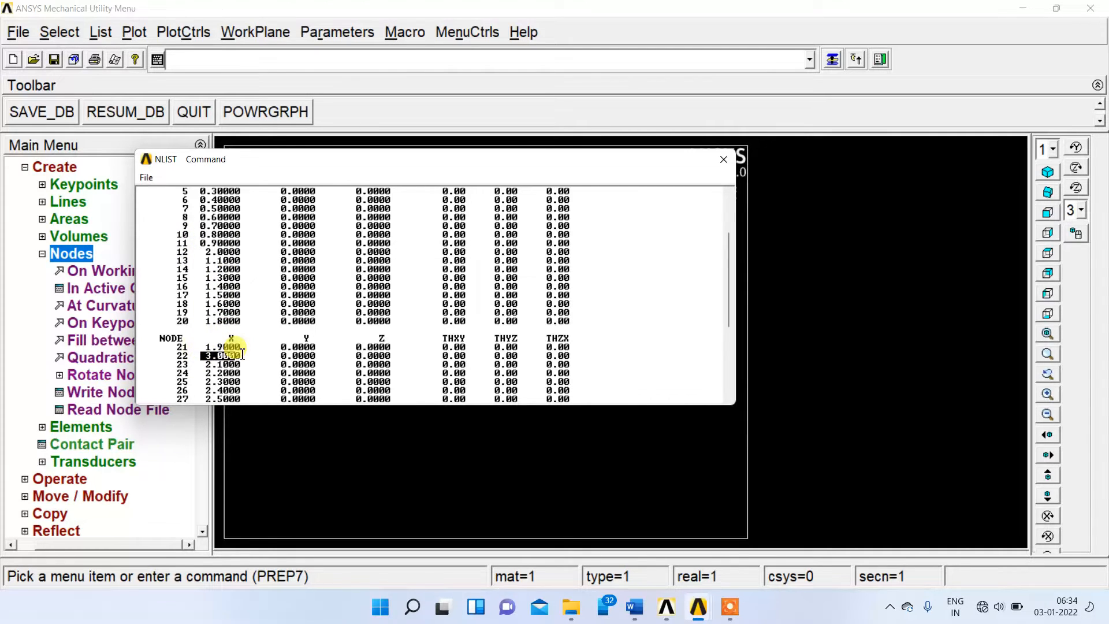
left_click(723, 159)
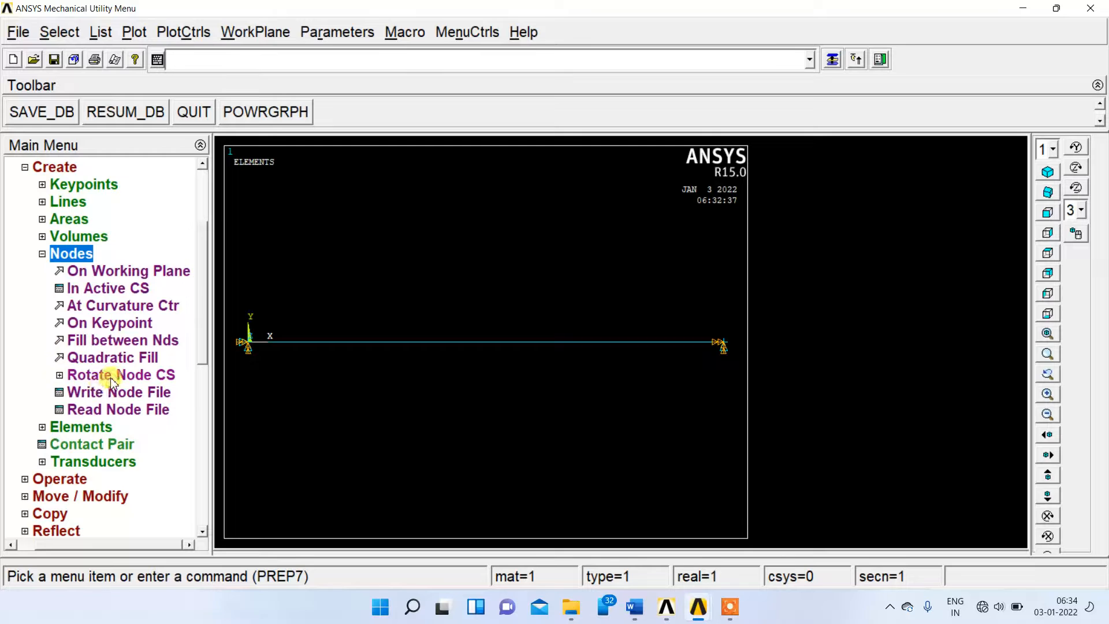
Check the load angles in the Word problem statement and rotate node 2's coordinate system by angles, with THXY set to 90+60.
left_click(91, 375)
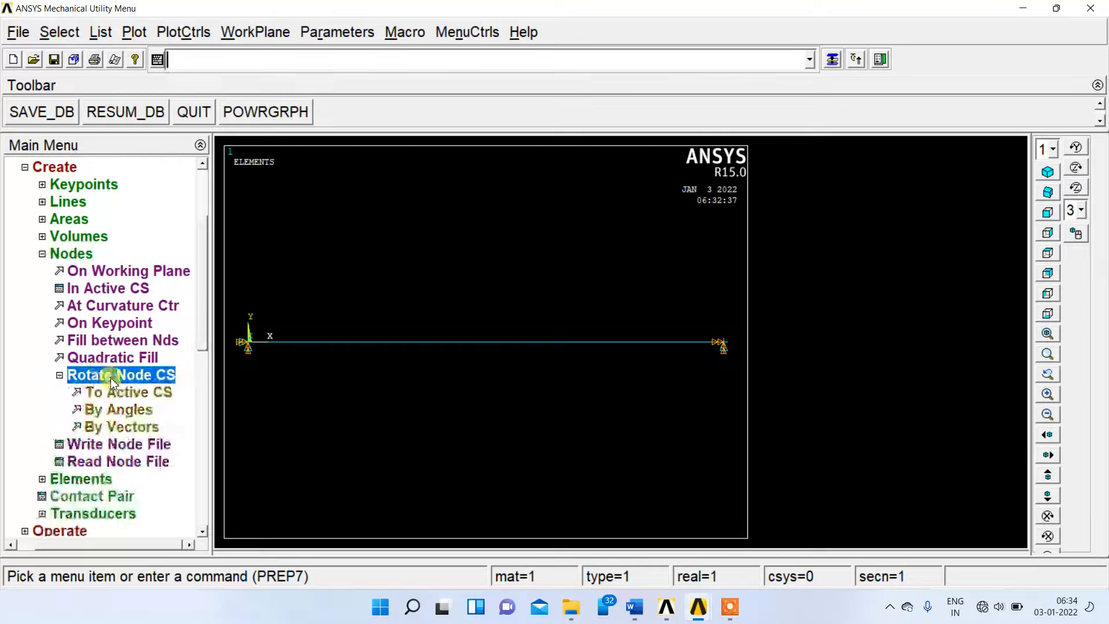
left_click(128, 415)
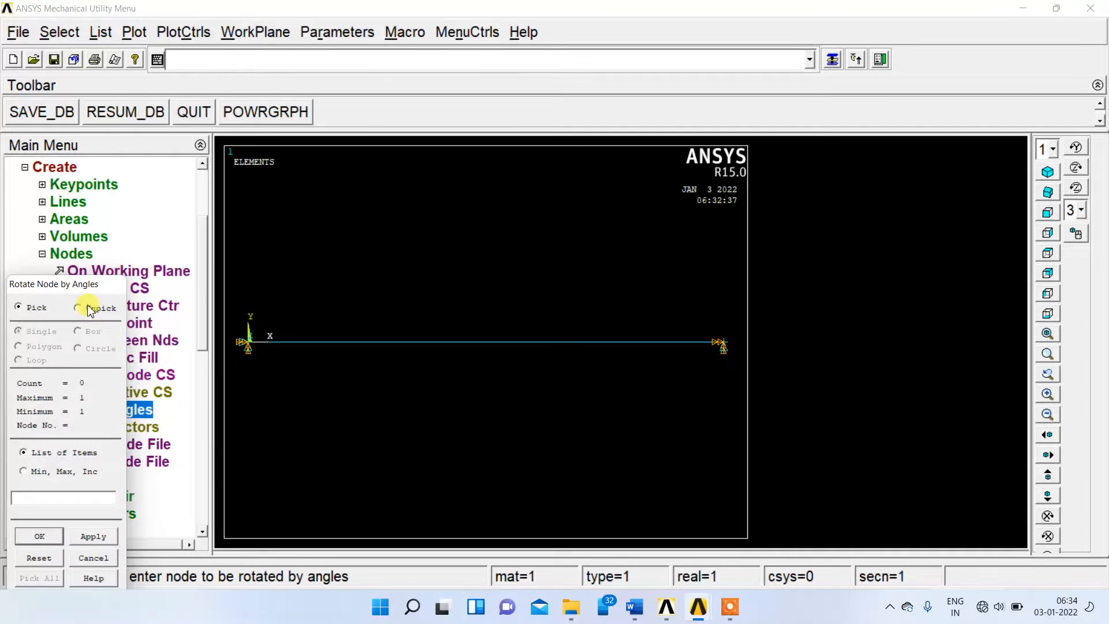
left_click_drag(86, 281, 635, 131)
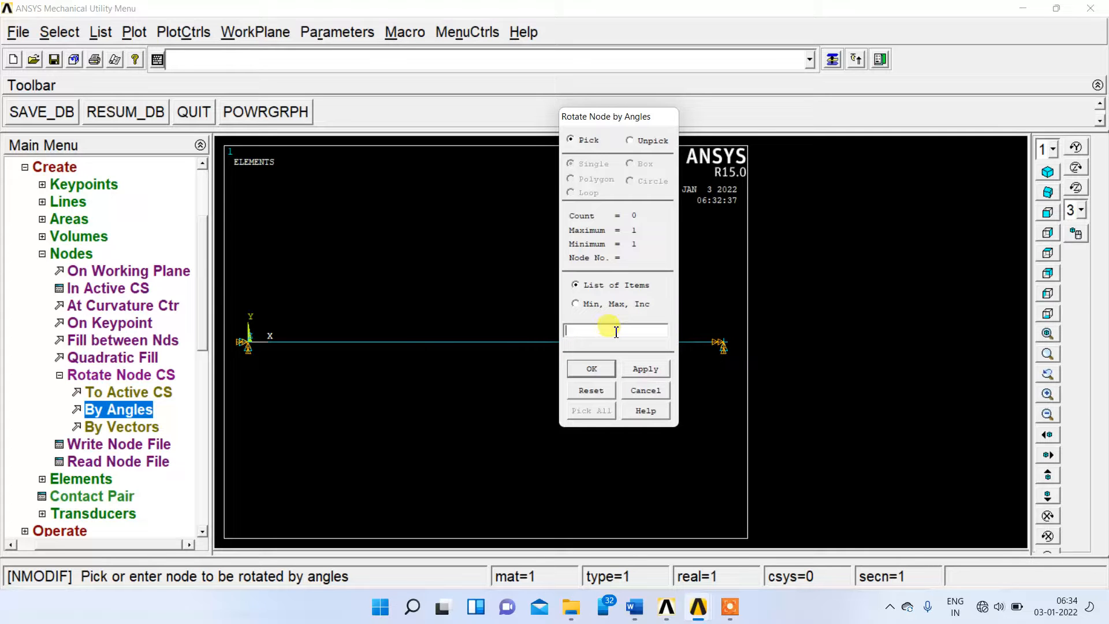
left_click(630, 366)
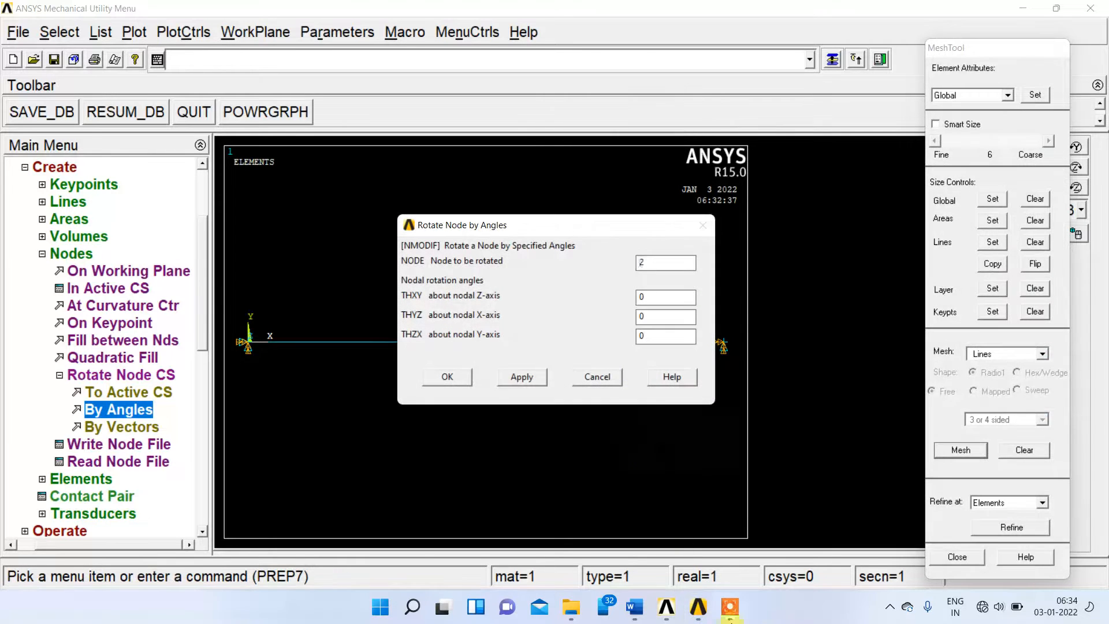
left_click(634, 606)
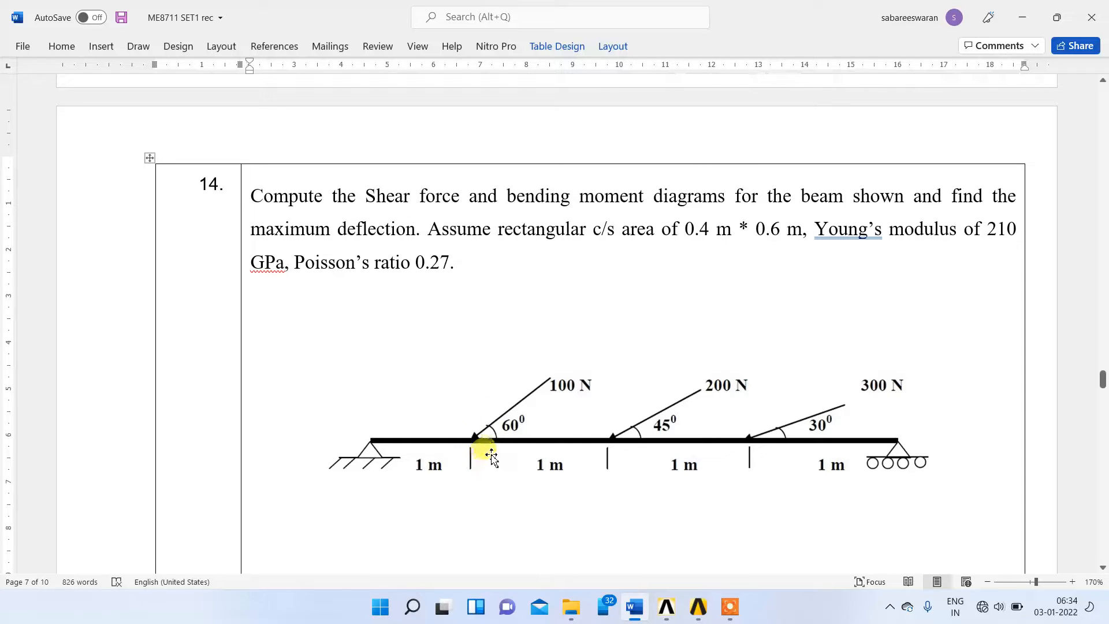
left_click(644, 613)
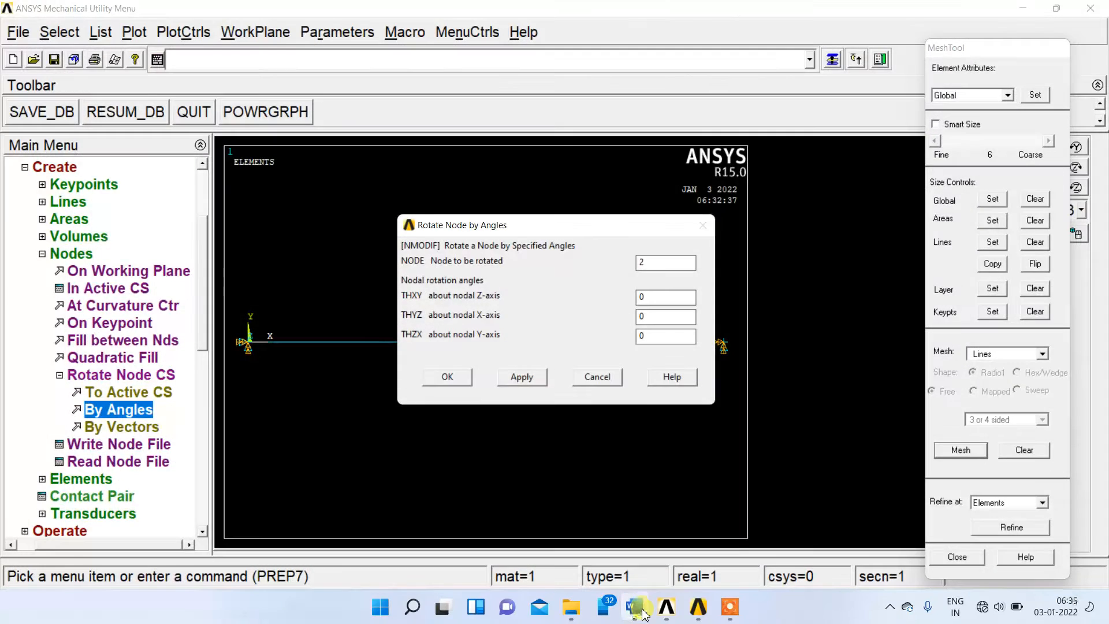
left_click(654, 301)
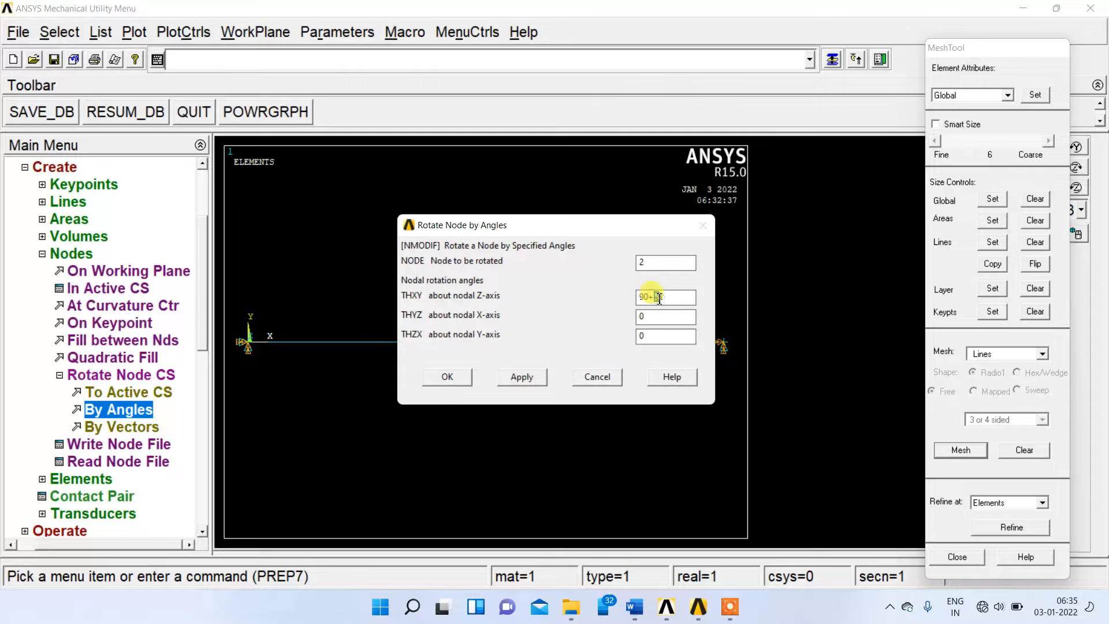
left_click(532, 379)
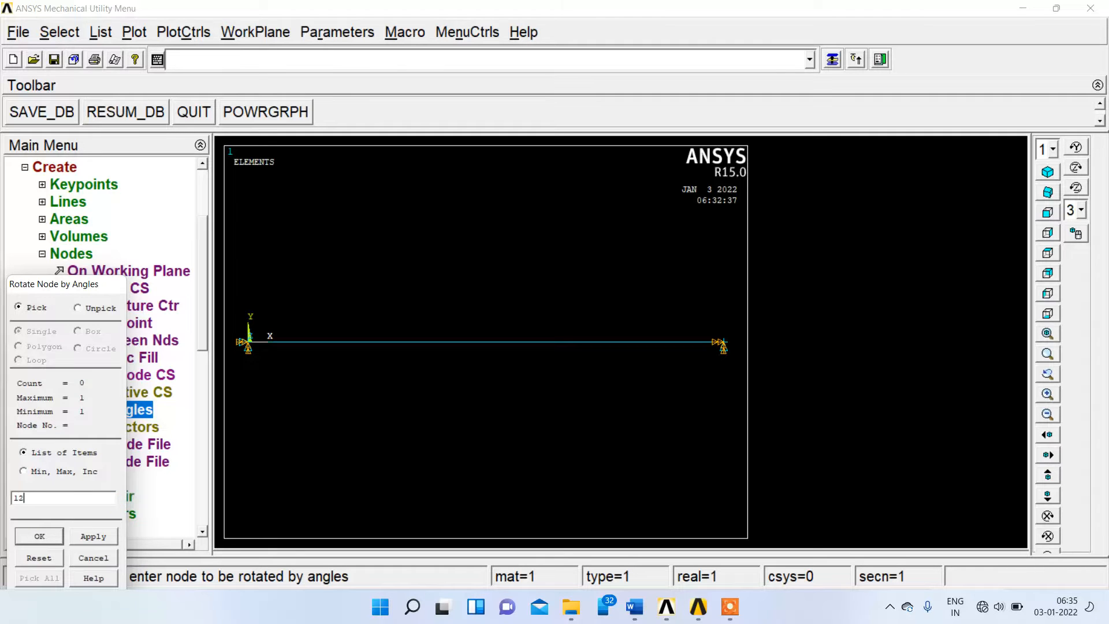
Rotate node 12's coordinate system about its nodal Z-axis, with THXY set to 90+45.
left_click(91, 537)
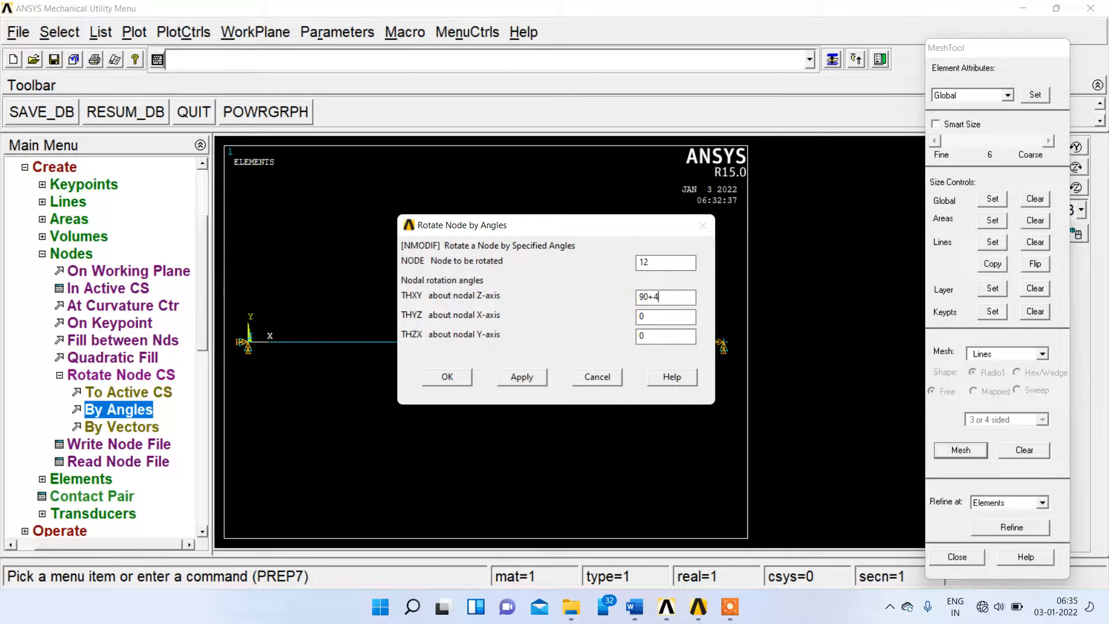
left_click(530, 383)
Rotate node 22's coordinate system about its nodal Z-axis (THXY) for the load inclined at 30°, and collapse the node commands.
left_click_drag(88, 291, 134, 253)
left_click(115, 459)
type("22")
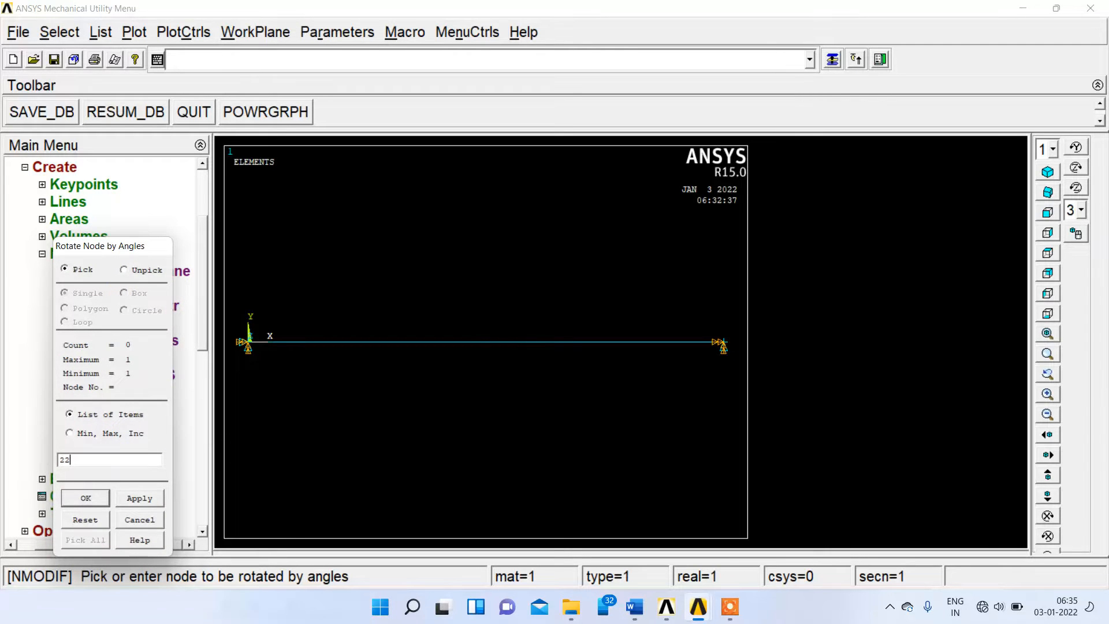
left_click(141, 499)
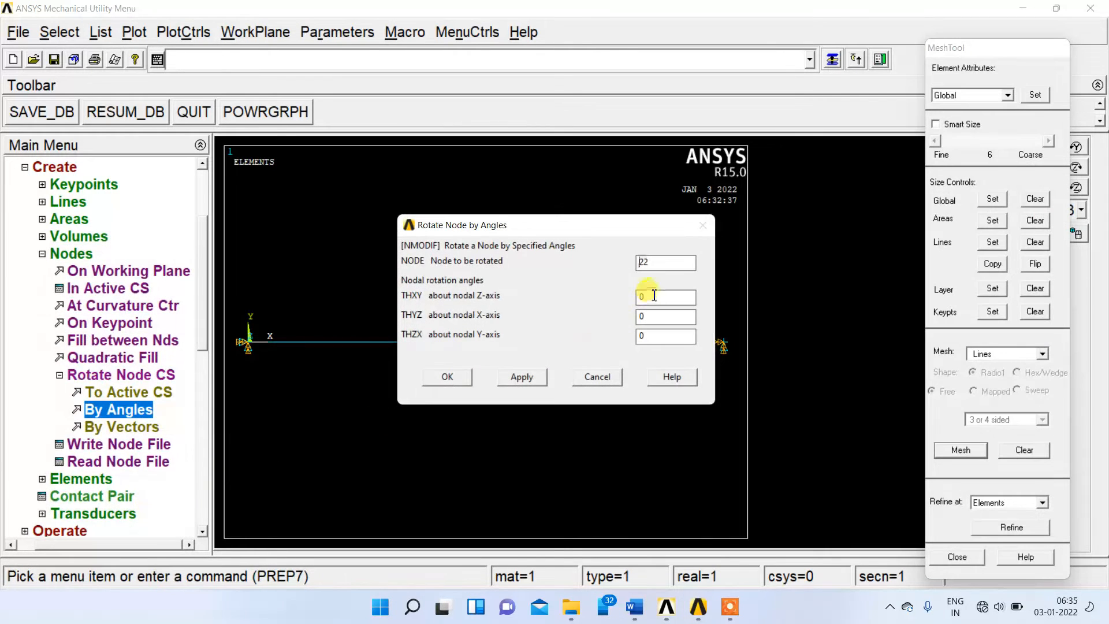
left_click(448, 377)
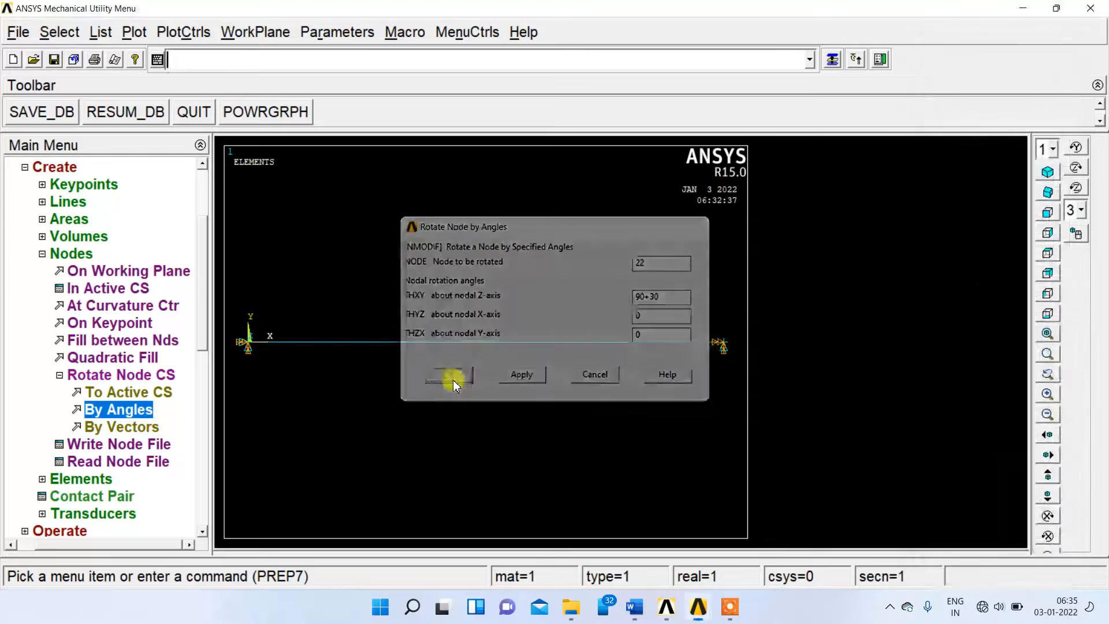
left_click(59, 376)
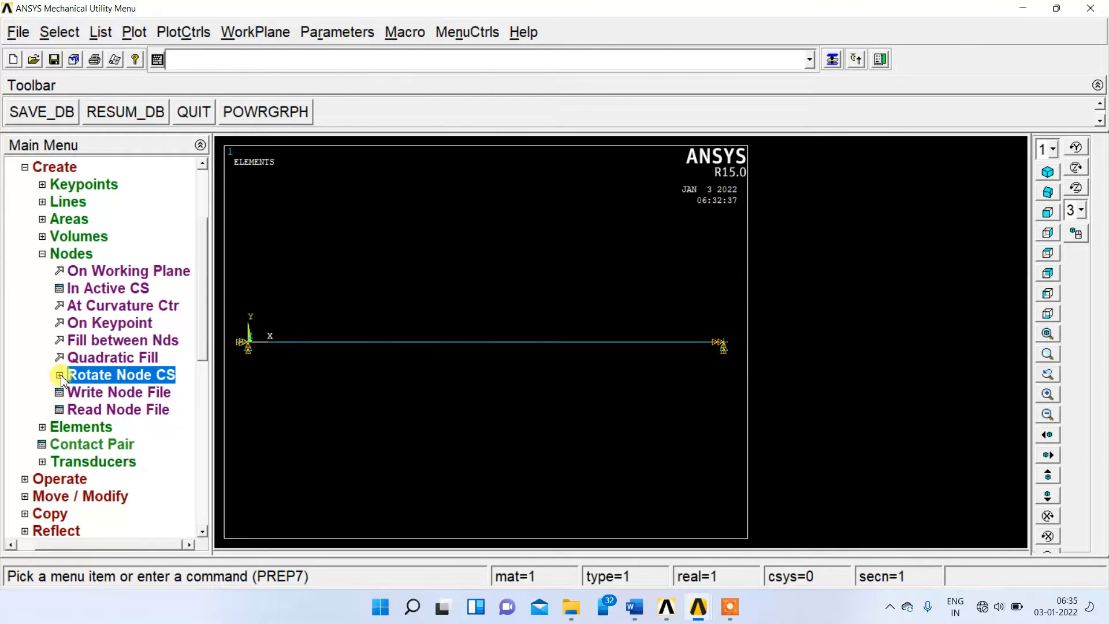
left_click(43, 254)
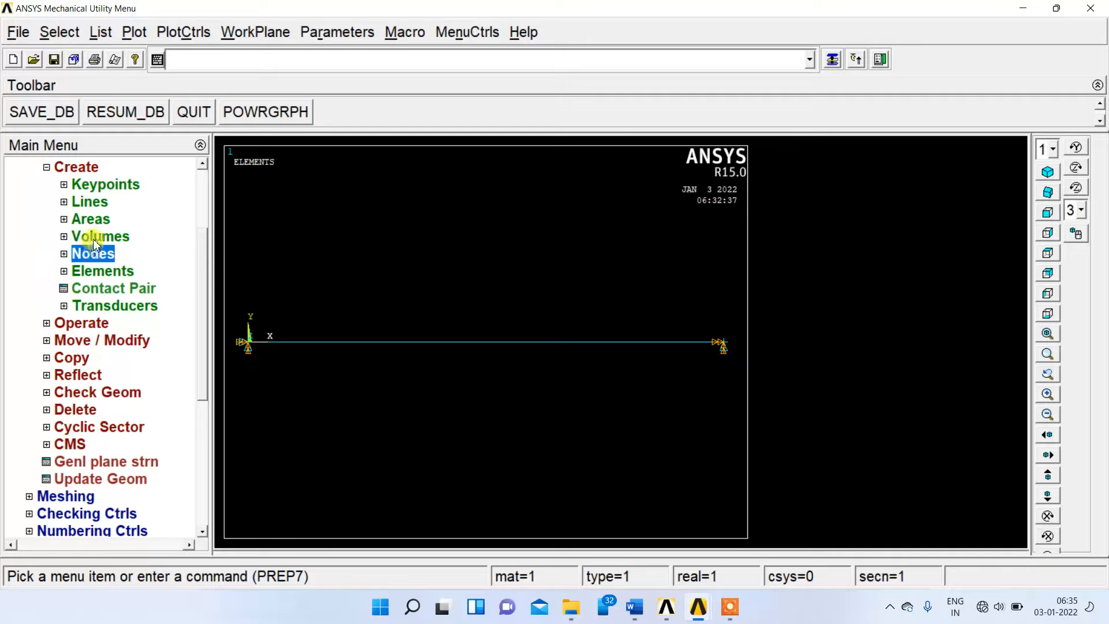
Check the magnitudes of the inclined loads in the Word problem statement and return to ANSYS.
left_click(642, 611)
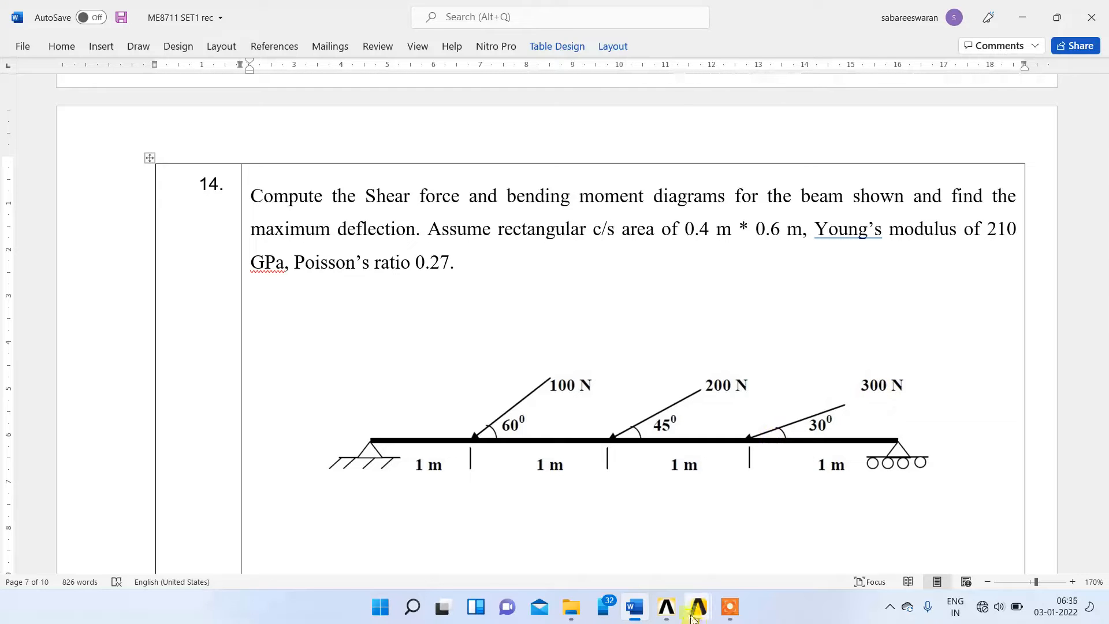
mouse_move(697, 611)
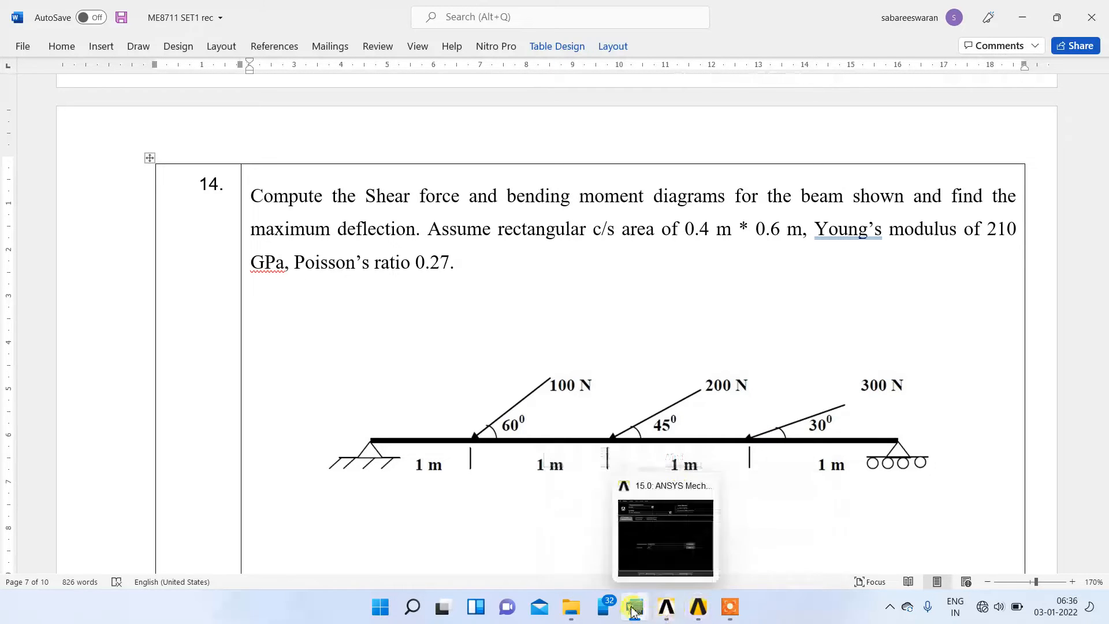
left_click(745, 534)
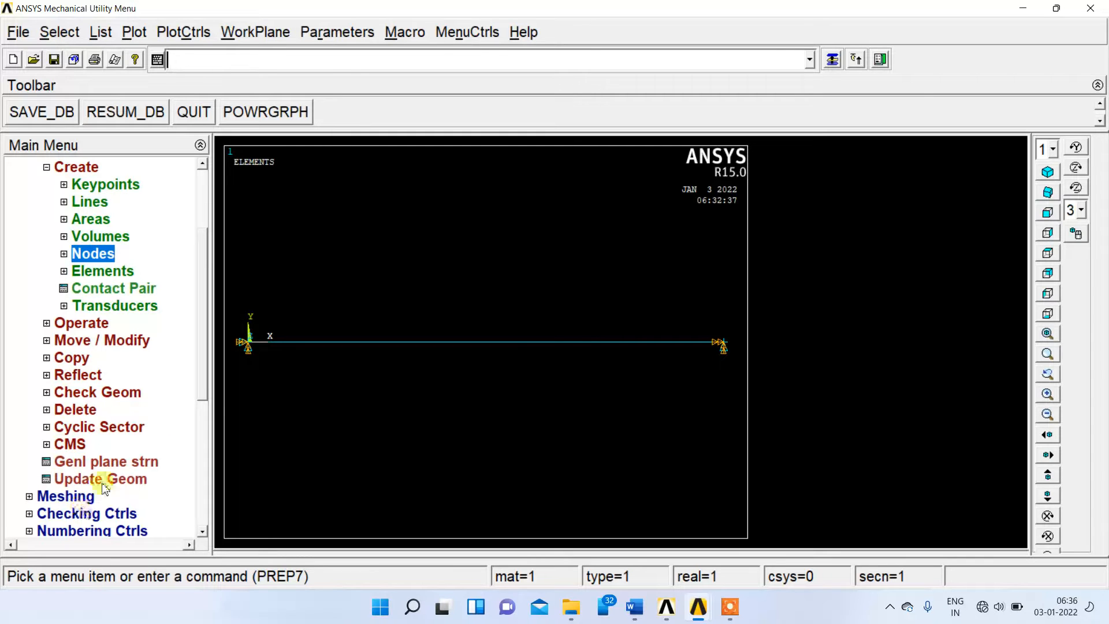
Apply a structural force on node 2 in the FY direction with a constant value of 100.
scroll(194, 398, "down", 2)
left_click(62, 498)
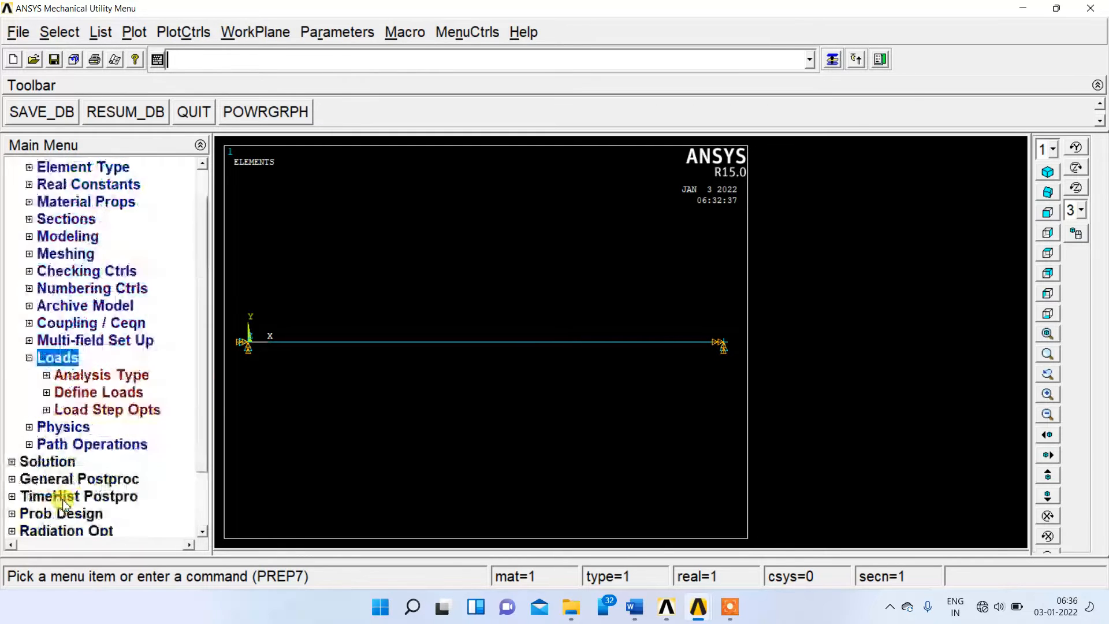
left_click(89, 393)
left_click(77, 426)
left_click(109, 443)
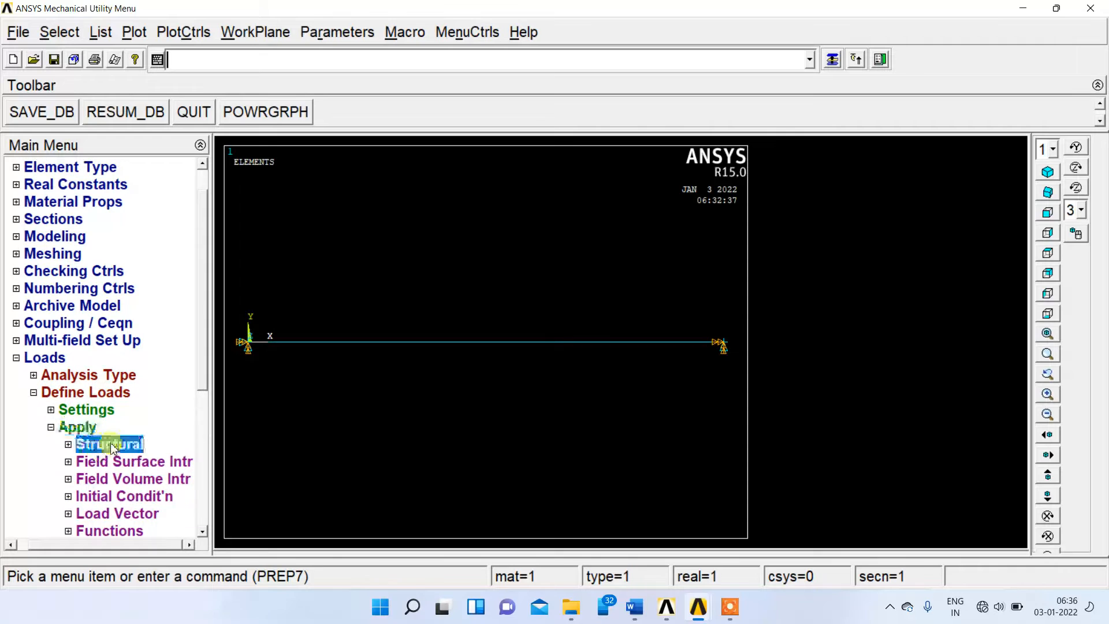
scroll(193, 372, "down", 3)
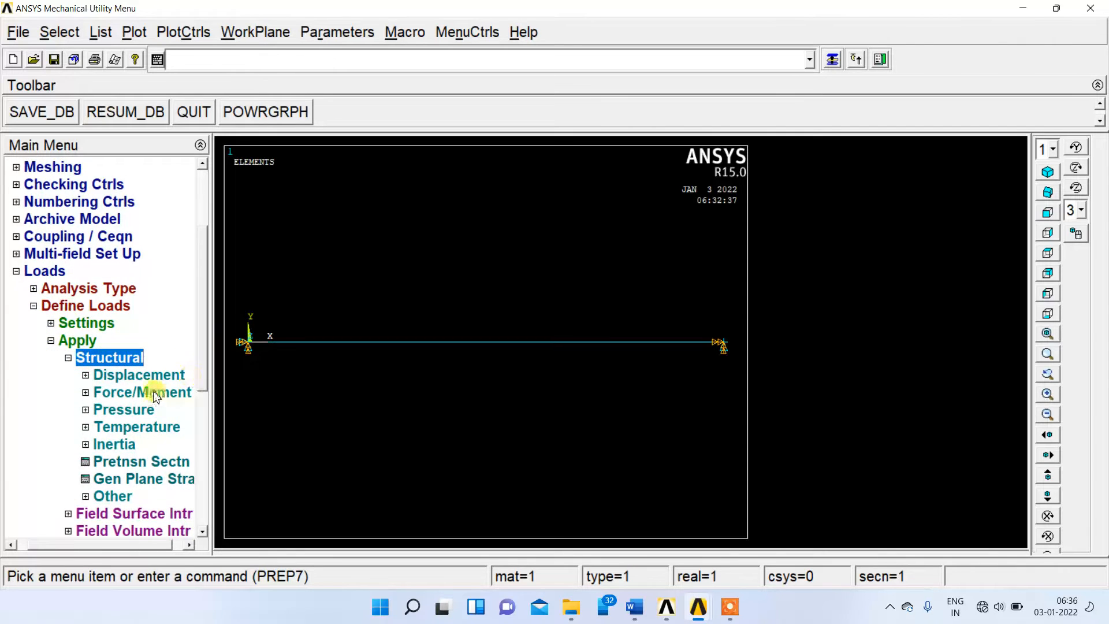
left_click(147, 392)
left_click(93, 429)
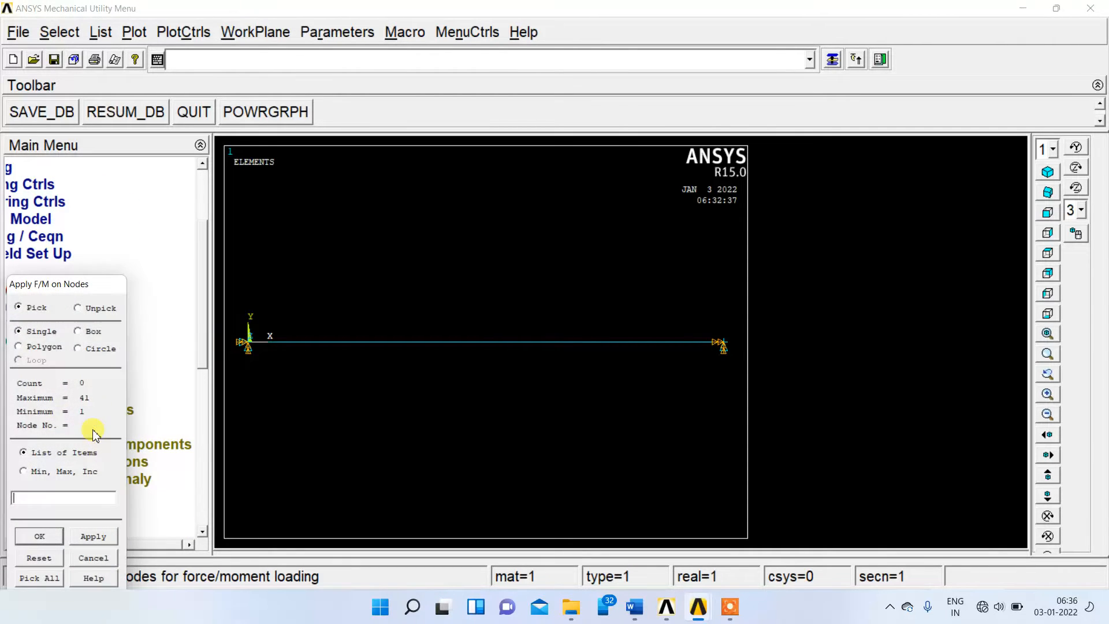
left_click_drag(91, 284, 226, 184)
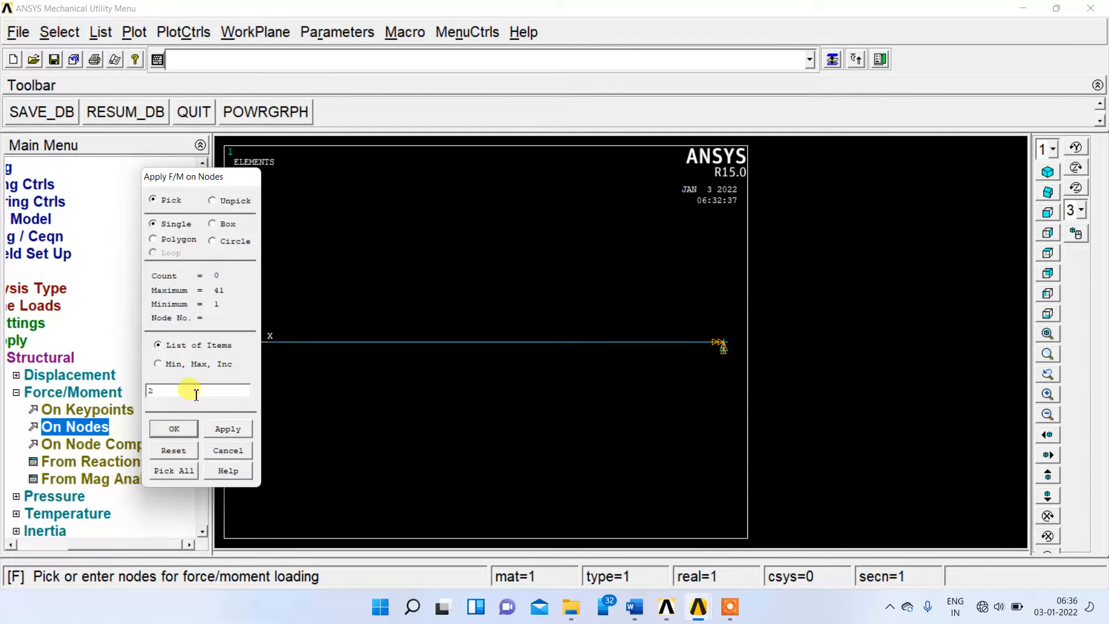
left_click(229, 430)
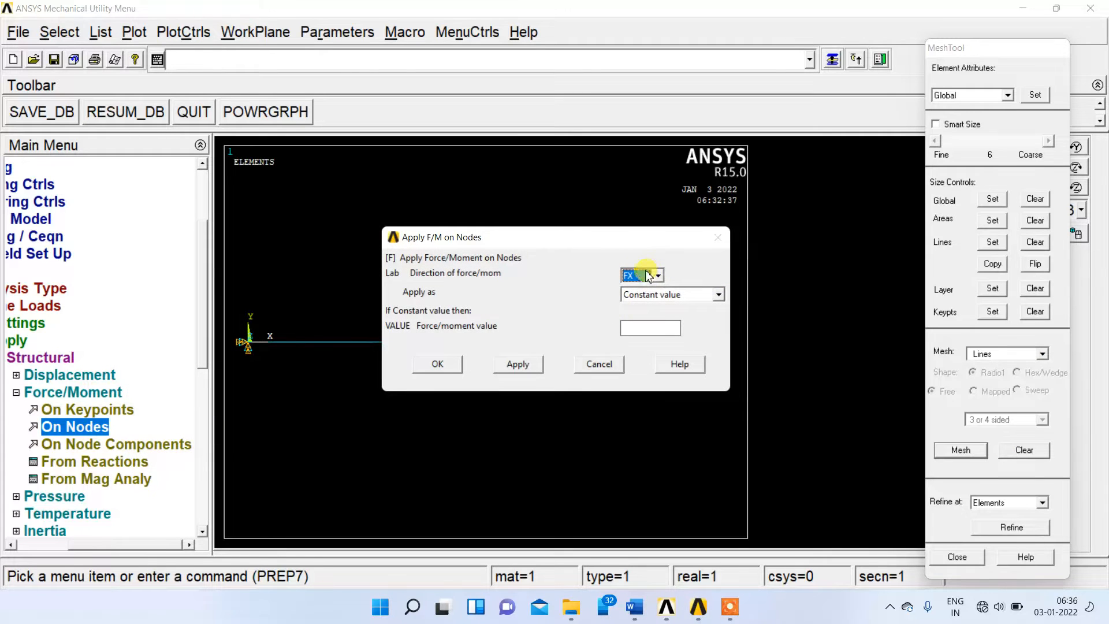
left_click(646, 276)
left_click(646, 297)
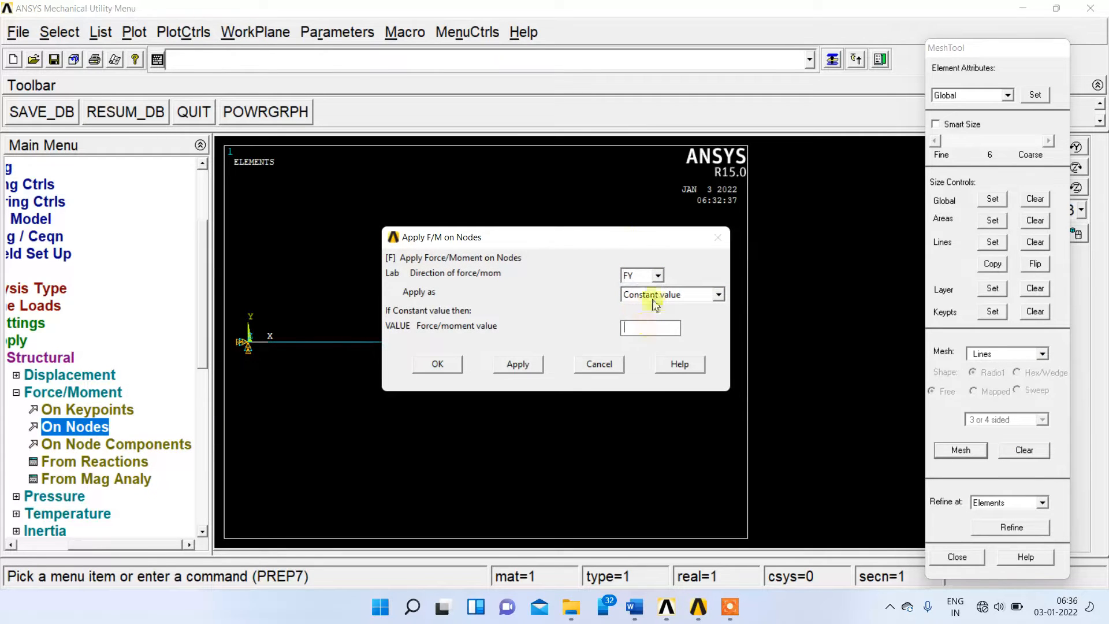
left_click_drag(613, 239, 597, 178)
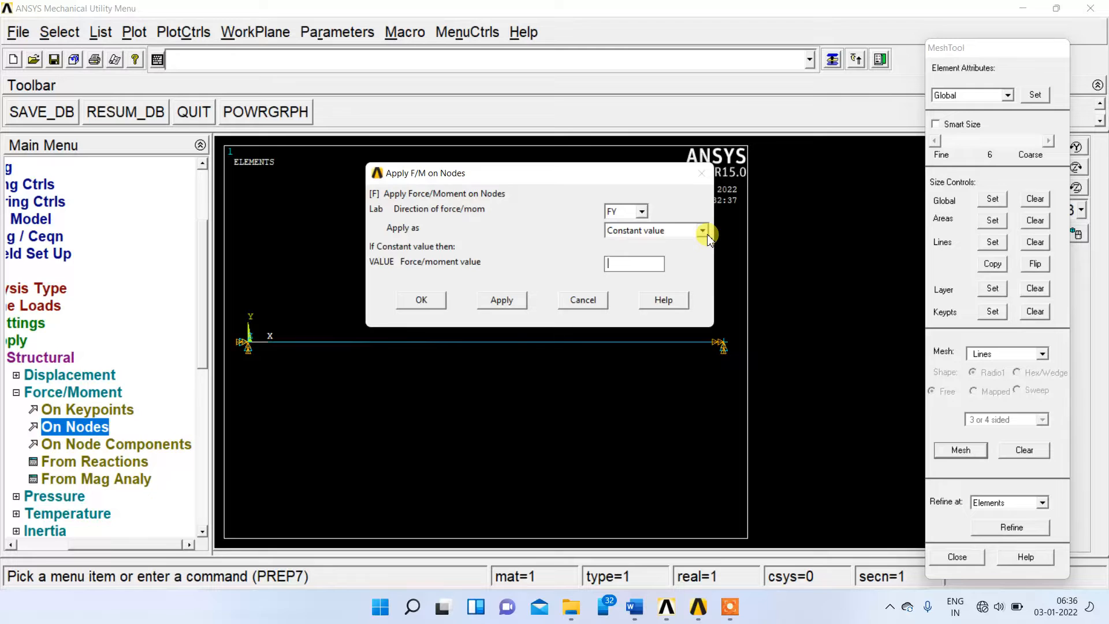
left_click(501, 299)
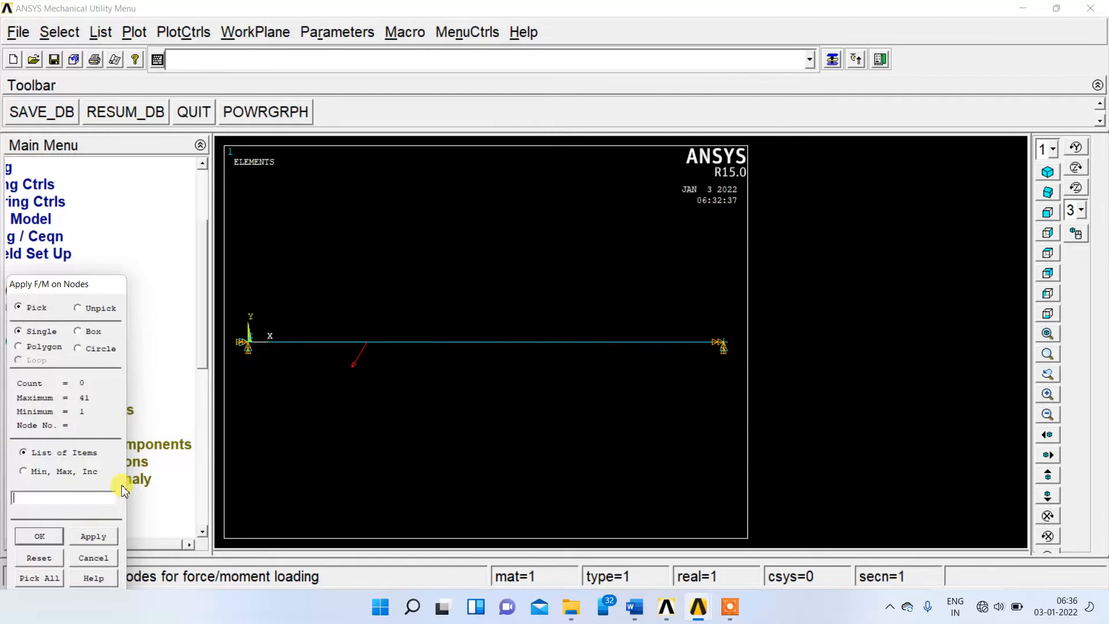
Apply a constant FY force of 200 on node 12 at the beam's midspan.
left_click(94, 537)
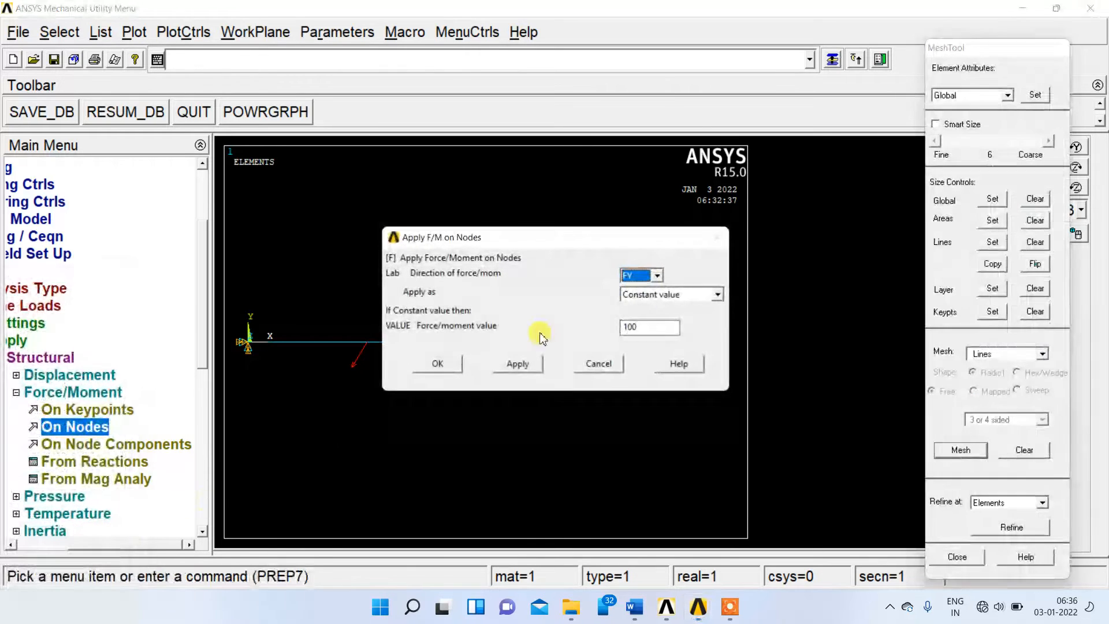
left_click_drag(640, 330, 626, 328)
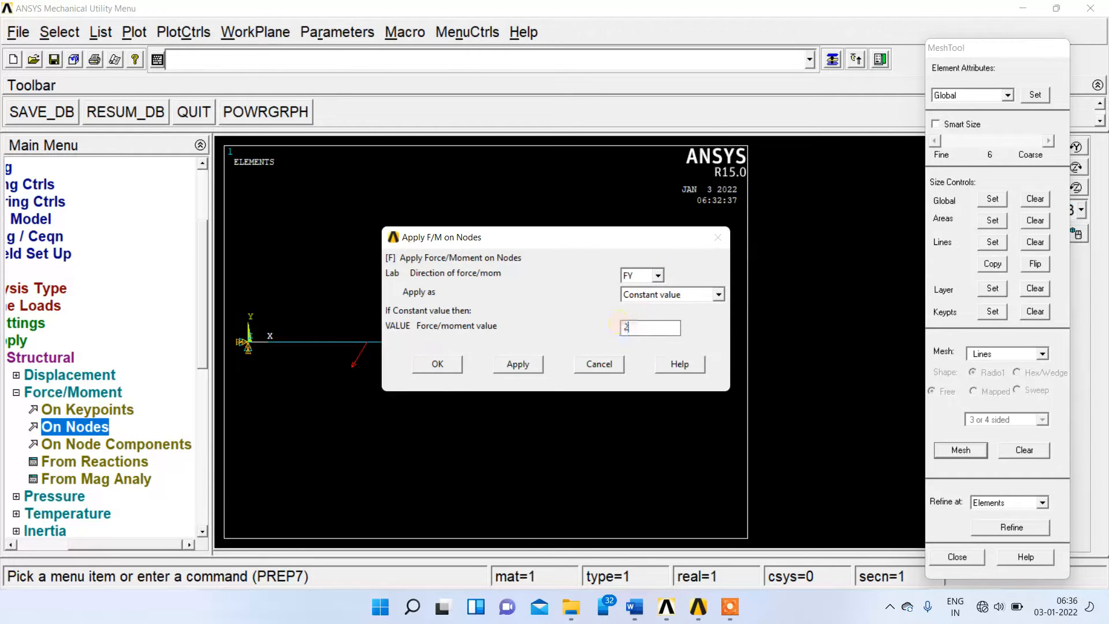
left_click(517, 365)
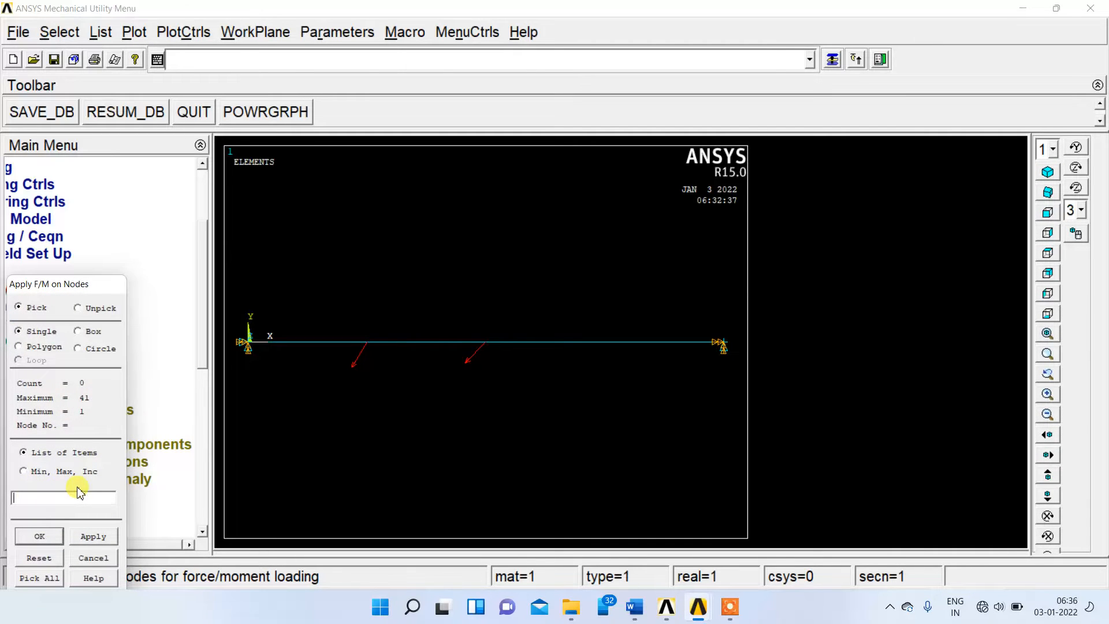
Apply a constant FY force of 300 on node 22, finish the force loading and collapse the load commands.
left_click(92, 537)
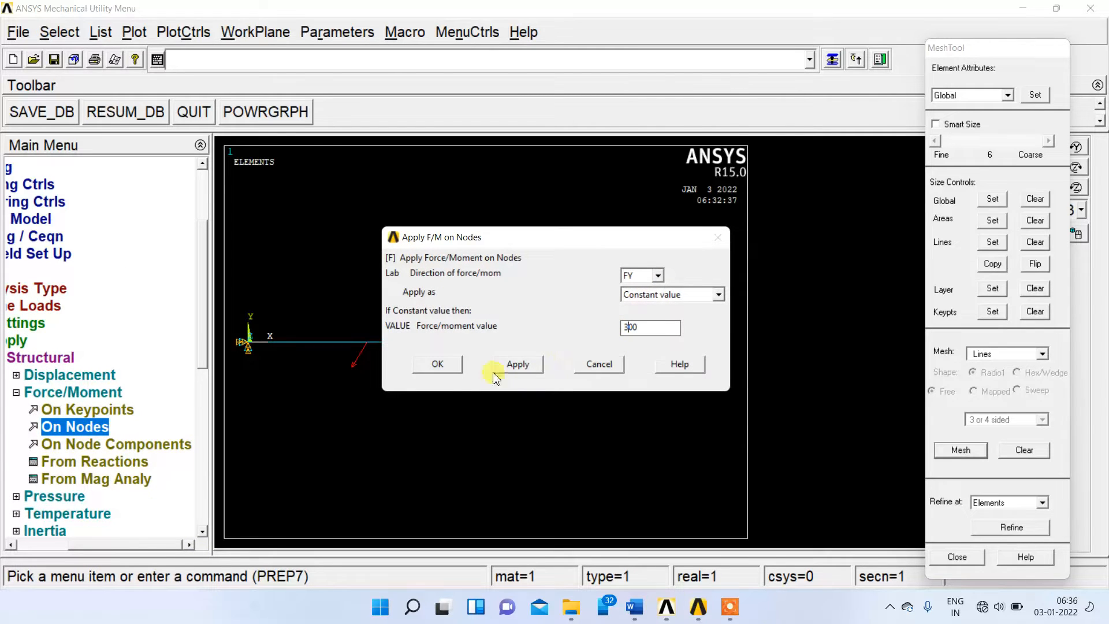
left_click(436, 363)
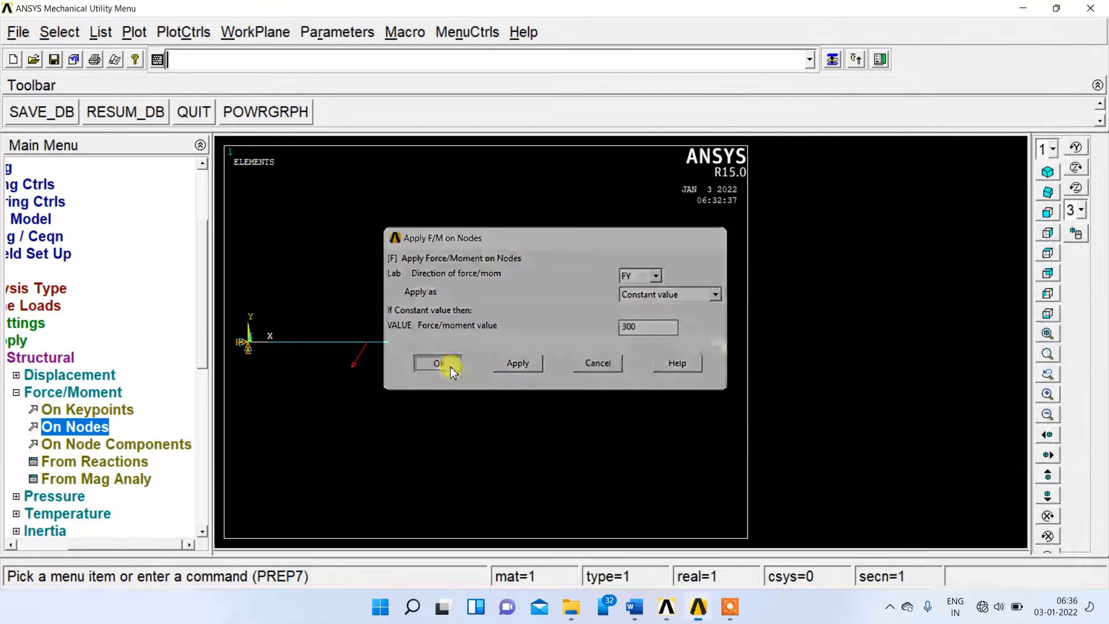
left_click(16, 394)
left_click(29, 340)
left_click(26, 271)
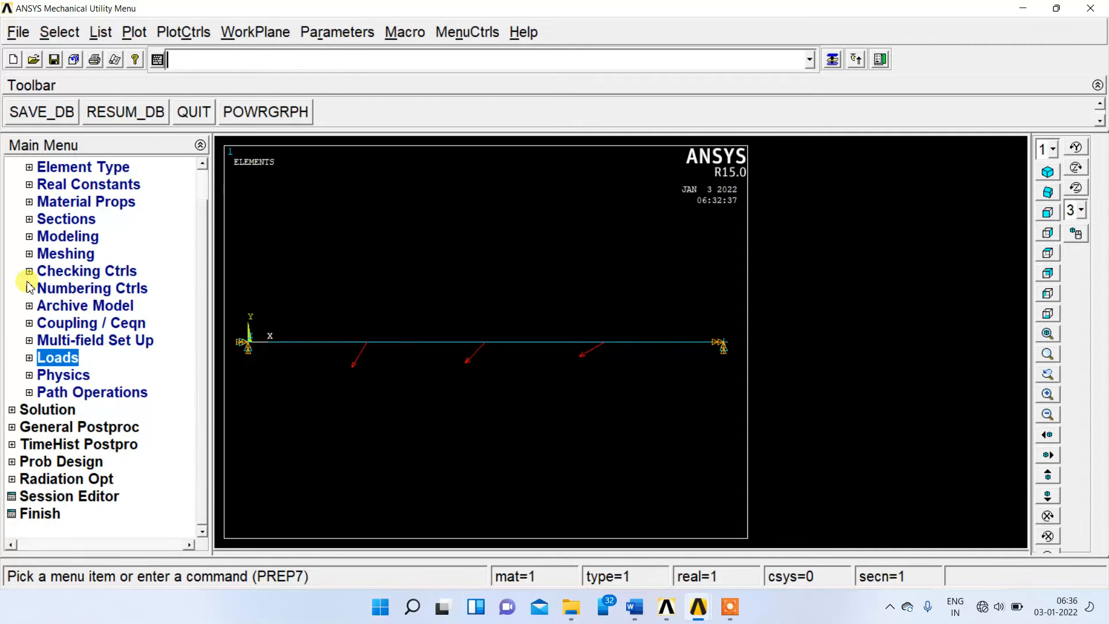
Solve the current load step, dismiss the solution and status windows, and collapse the solution commands.
left_click(48, 409)
left_click(68, 310)
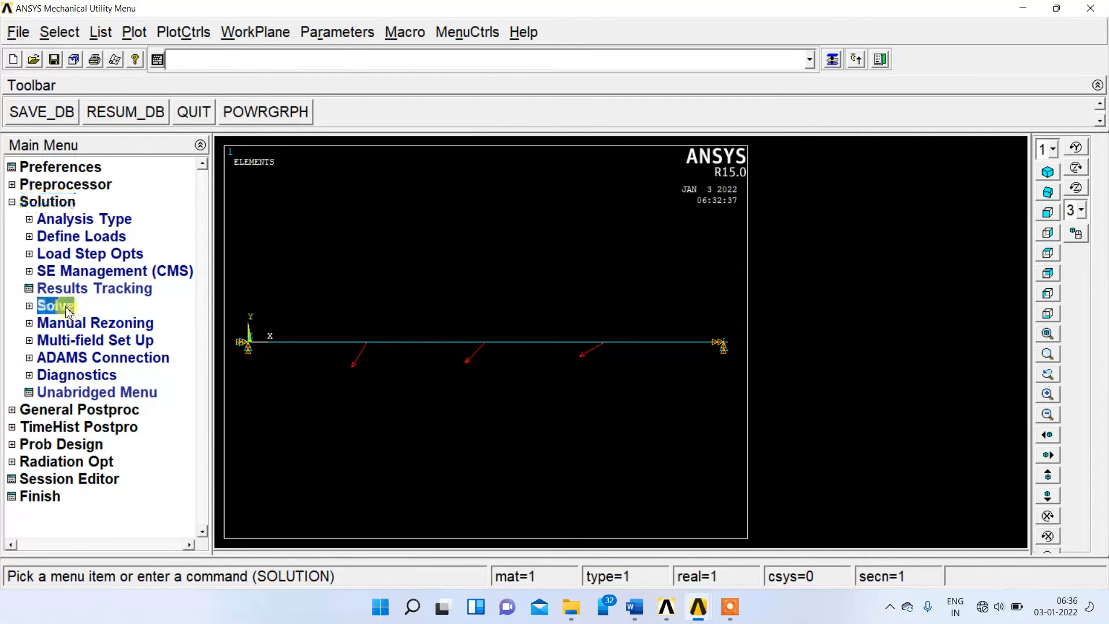
left_click(81, 322)
left_click(546, 375)
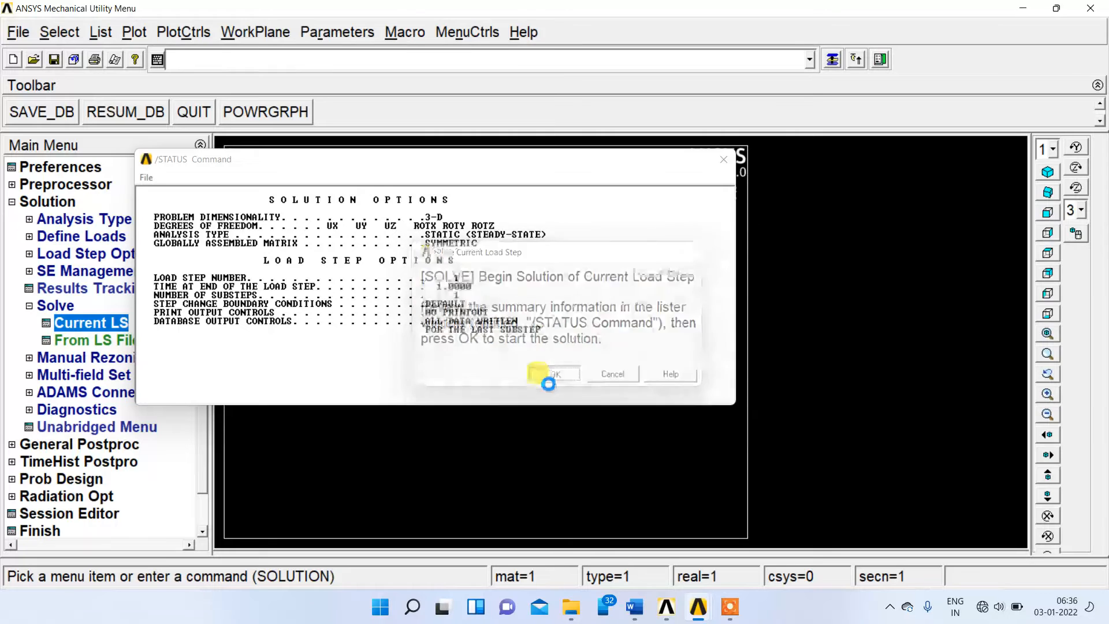
left_click(207, 100)
left_click(723, 160)
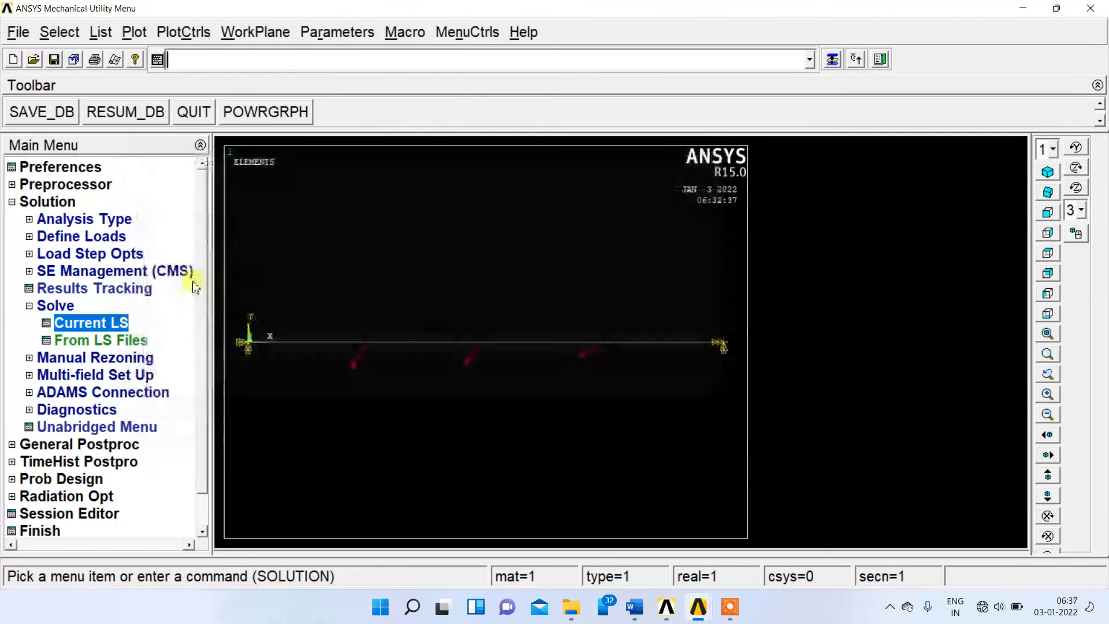
left_click(29, 305)
left_click(12, 202)
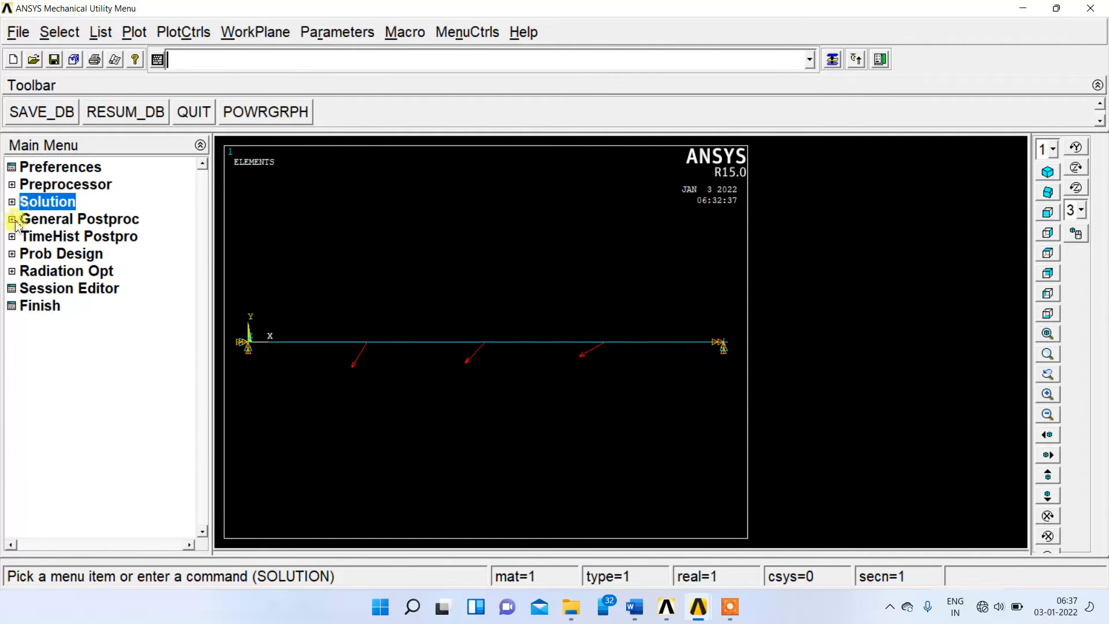
Define an element table item in the general postprocessor by sequence number, using SMISC, 3.
left_click(46, 219)
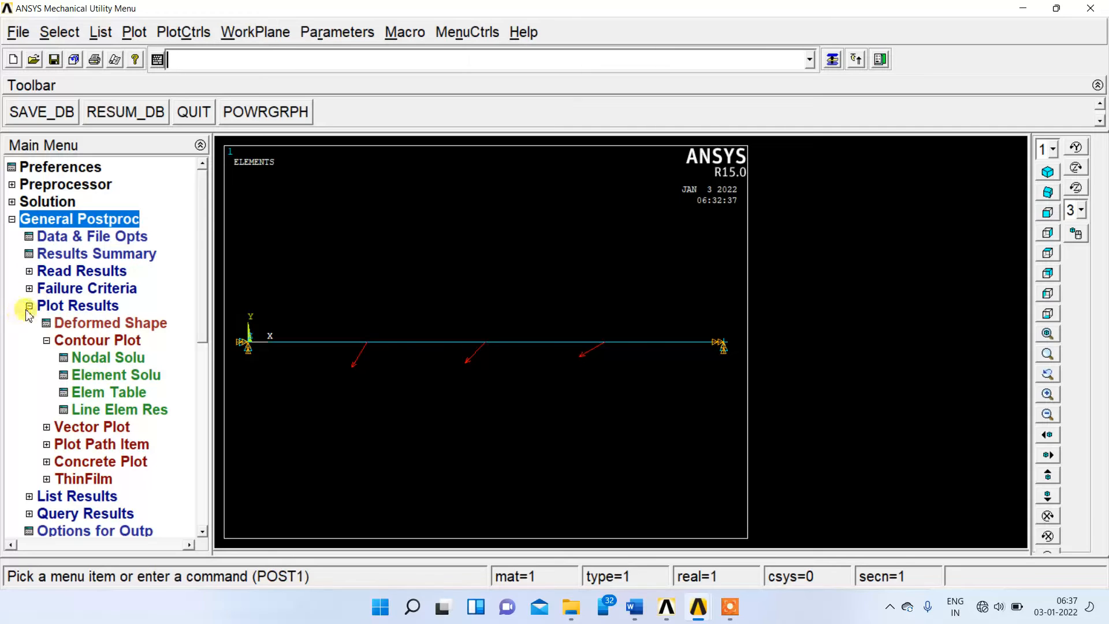
left_click(27, 307)
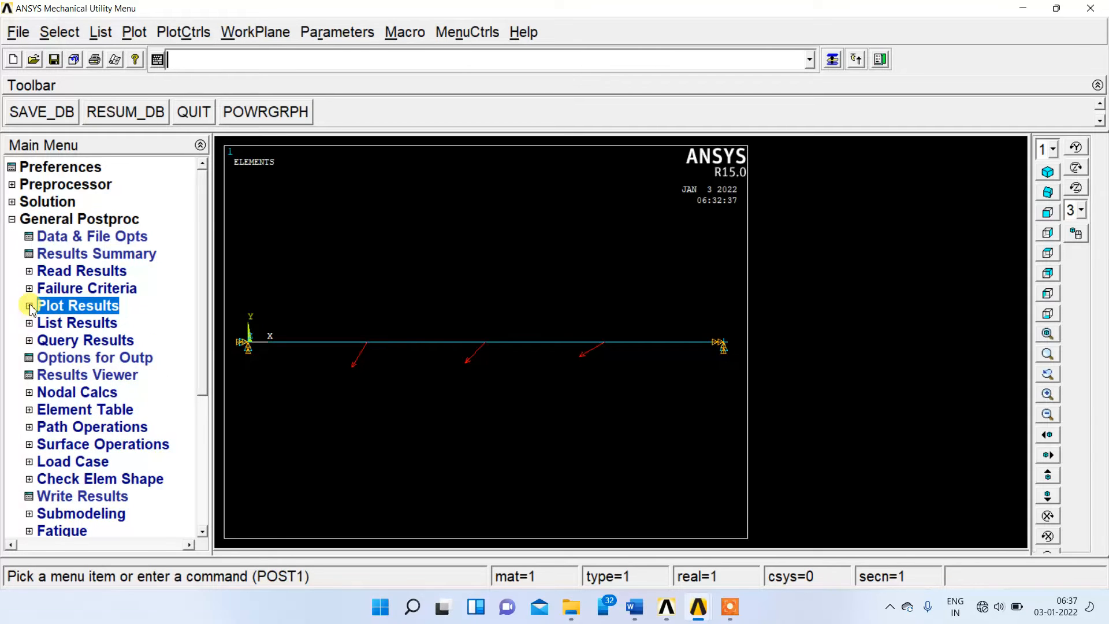
left_click(84, 411)
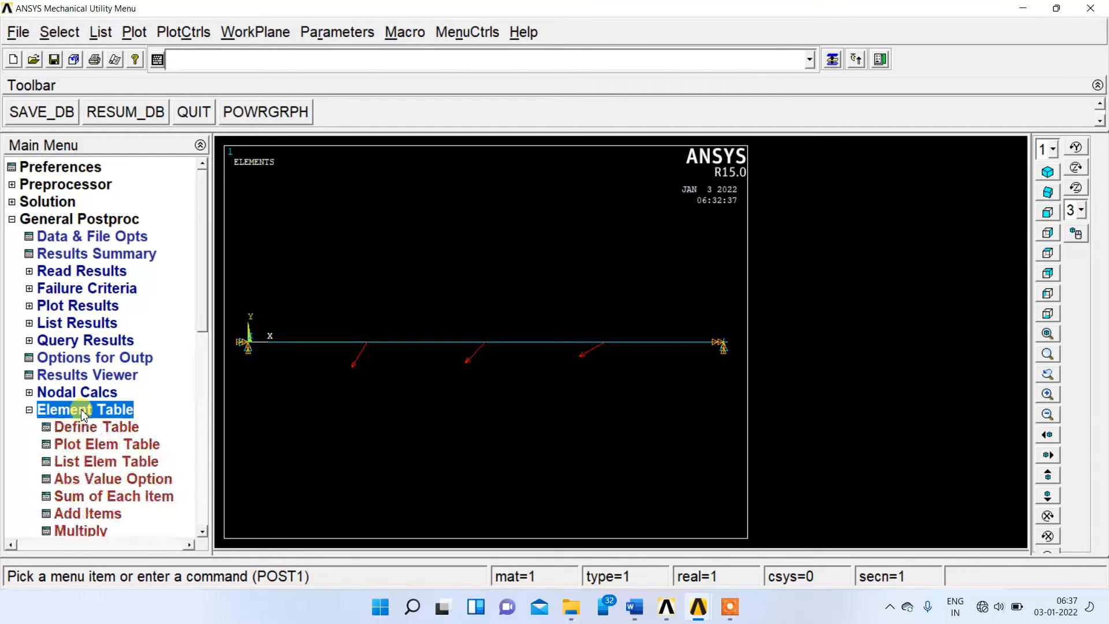
left_click(91, 427)
left_click(174, 430)
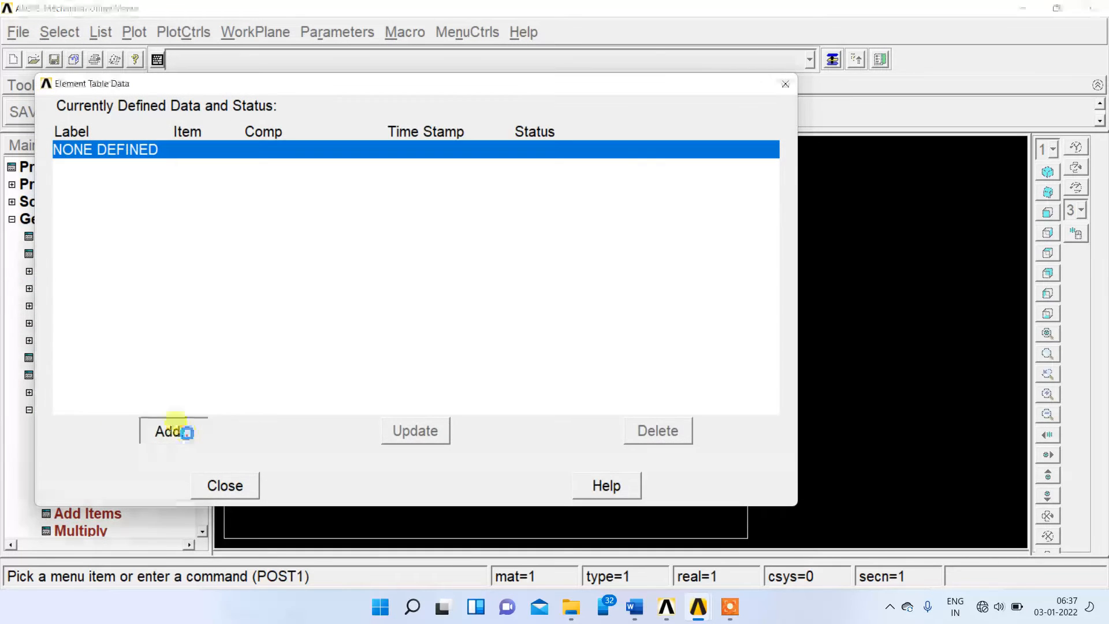
left_click_drag(641, 289, 639, 324)
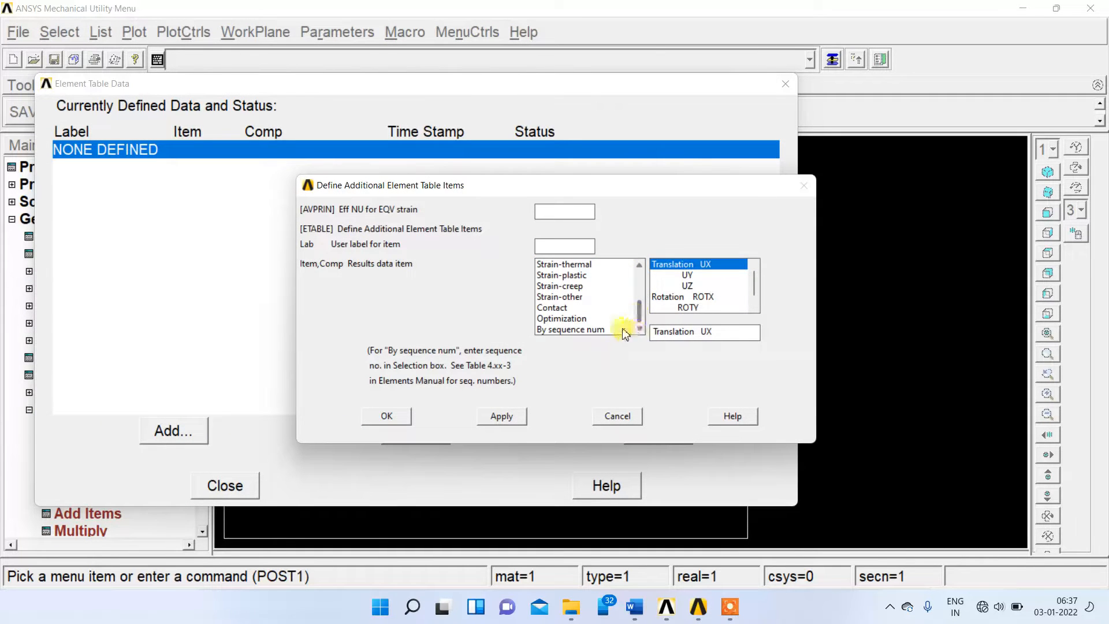
left_click(600, 329)
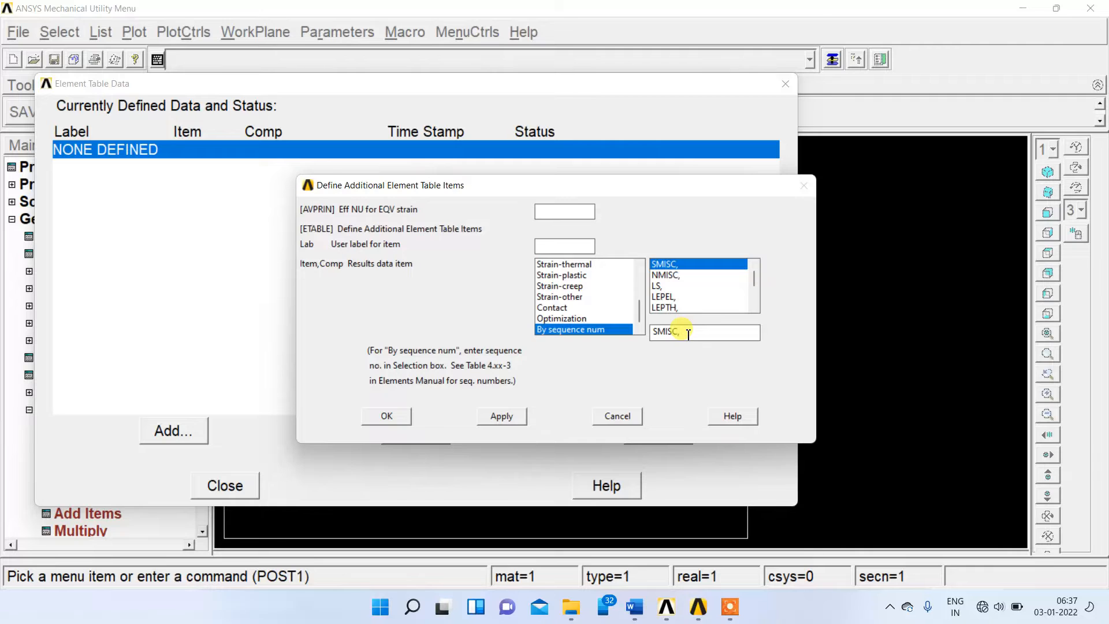
type("3")
left_click(500, 416)
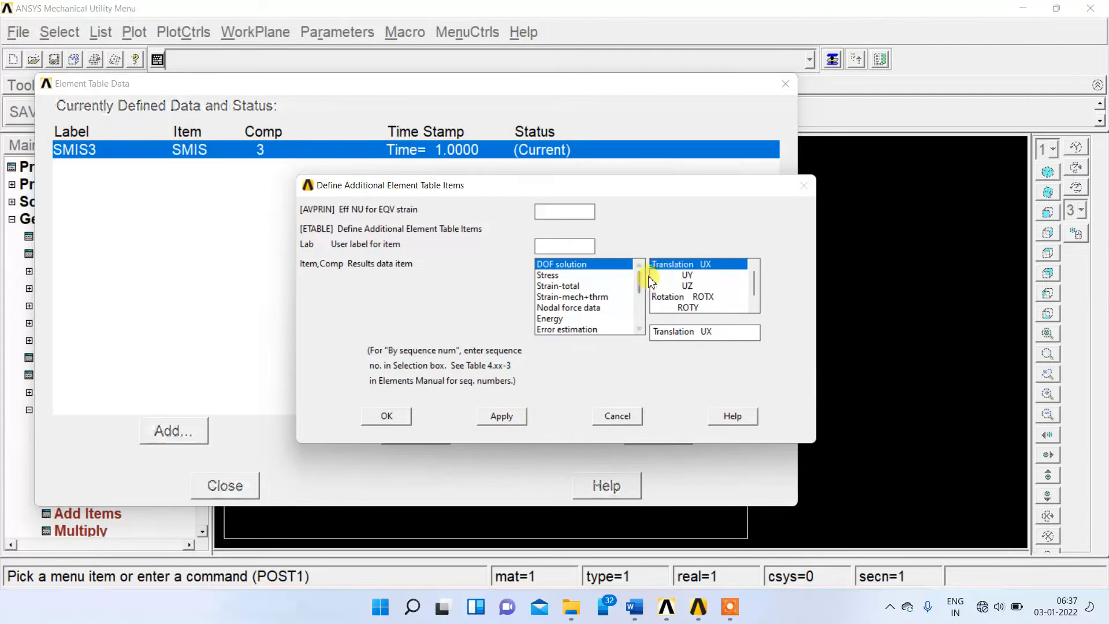
Add a second element table item by sequence number, using SMISC, 6.
left_click_drag(639, 283, 639, 320)
left_click(606, 329)
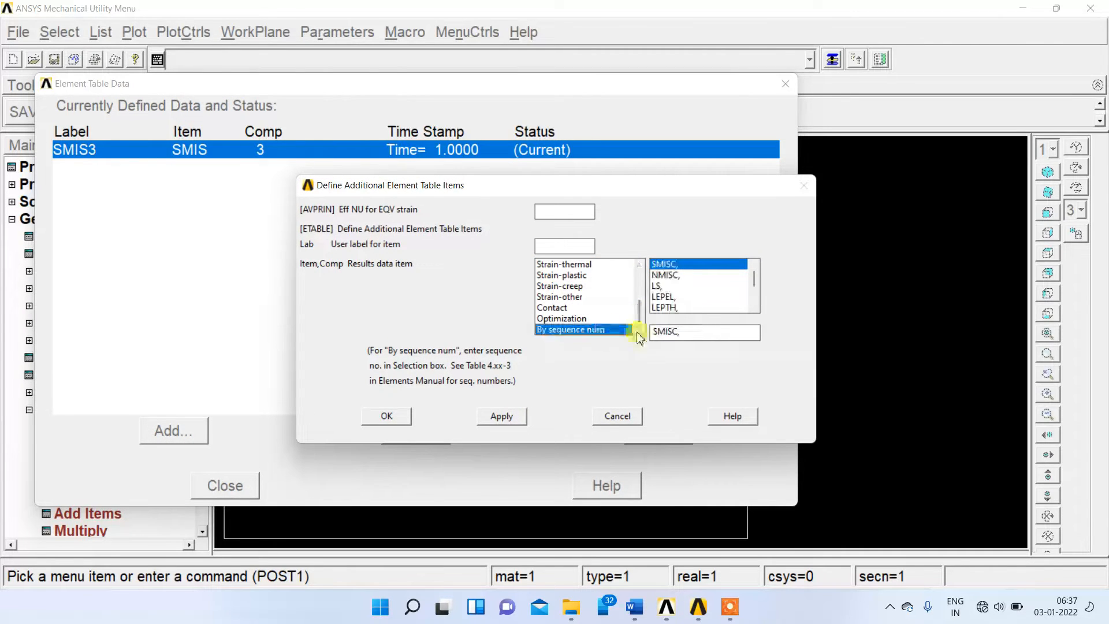
left_click(709, 334)
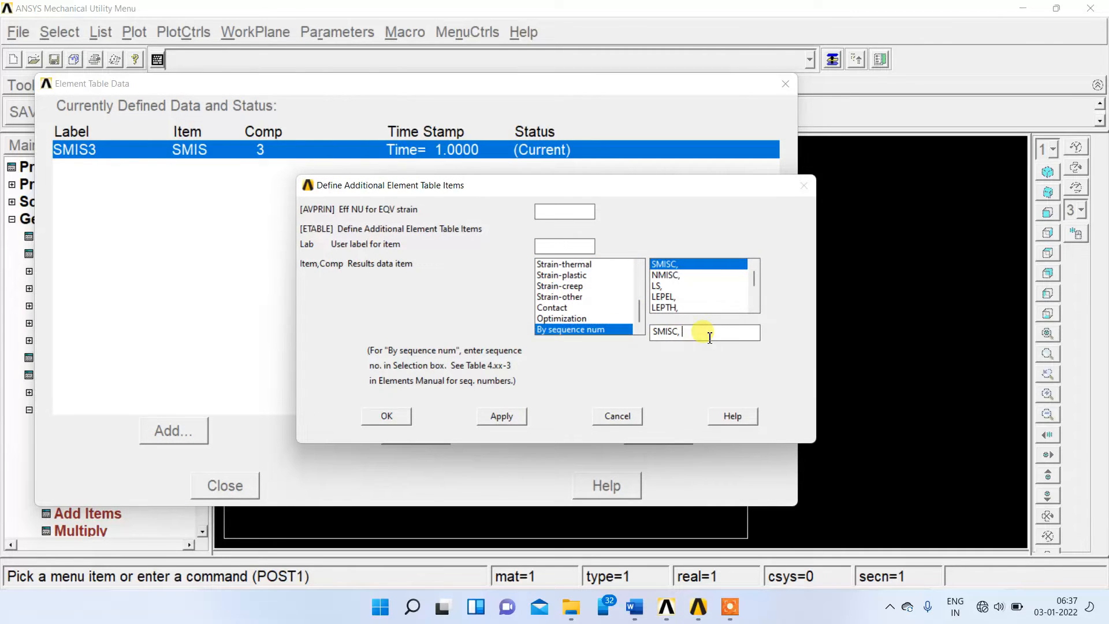
type("6")
left_click(500, 416)
Add a third element table item by sequence number, using SMISC, 16.
left_click_drag(639, 283, 639, 321)
left_click(601, 329)
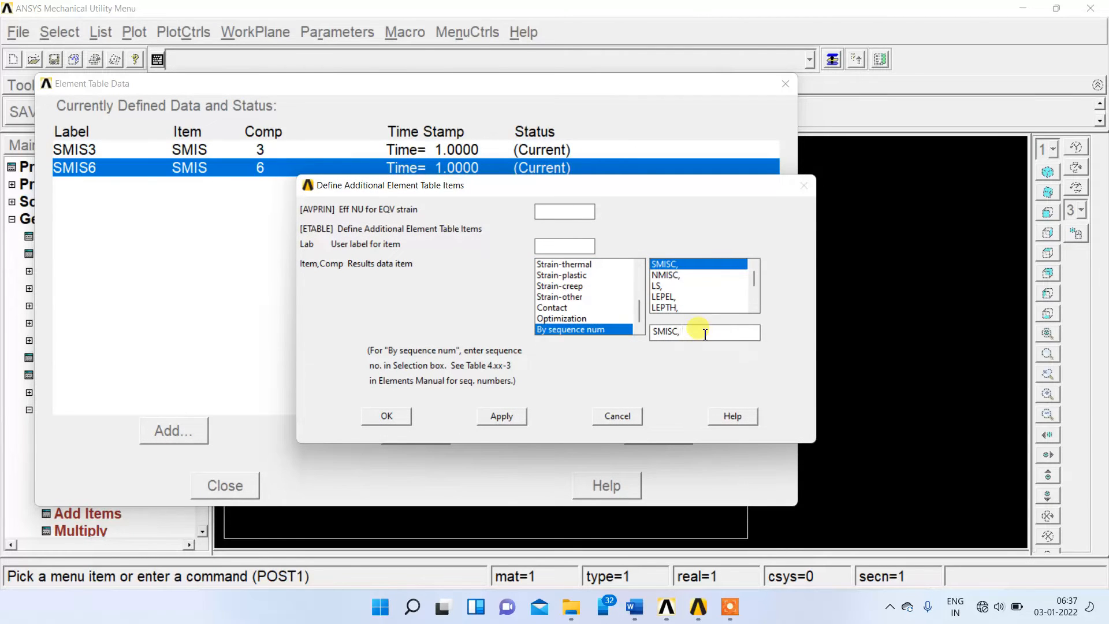
left_click(500, 416)
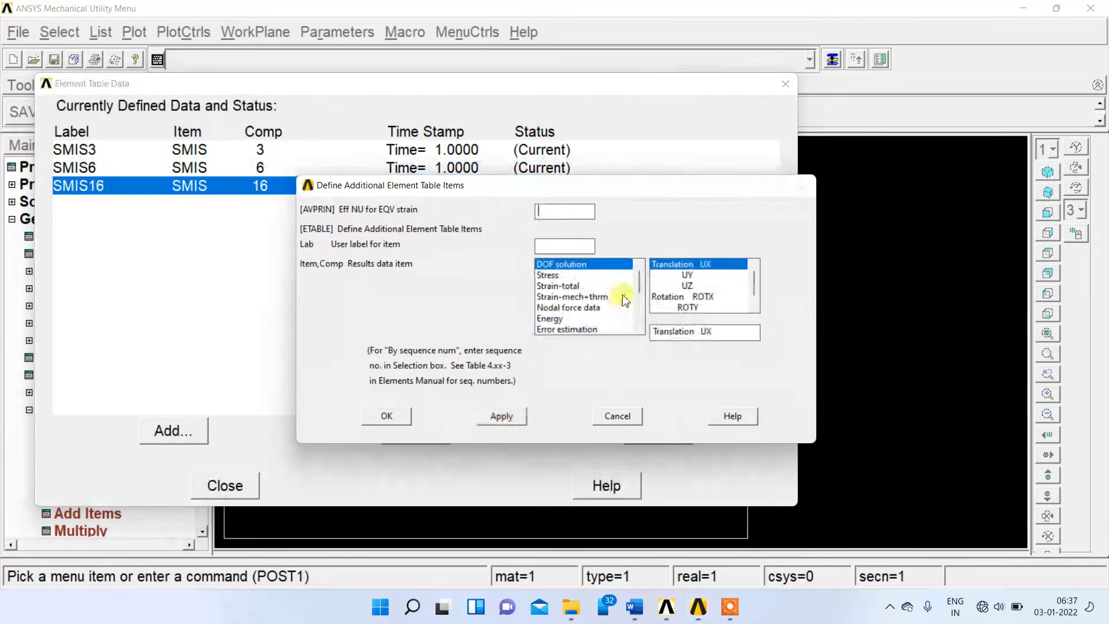
Add a fourth element table item by sequence number, using SMISC, 19, and close the element table data.
left_click_drag(637, 280, 639, 320)
left_click(627, 330)
left_click(687, 331)
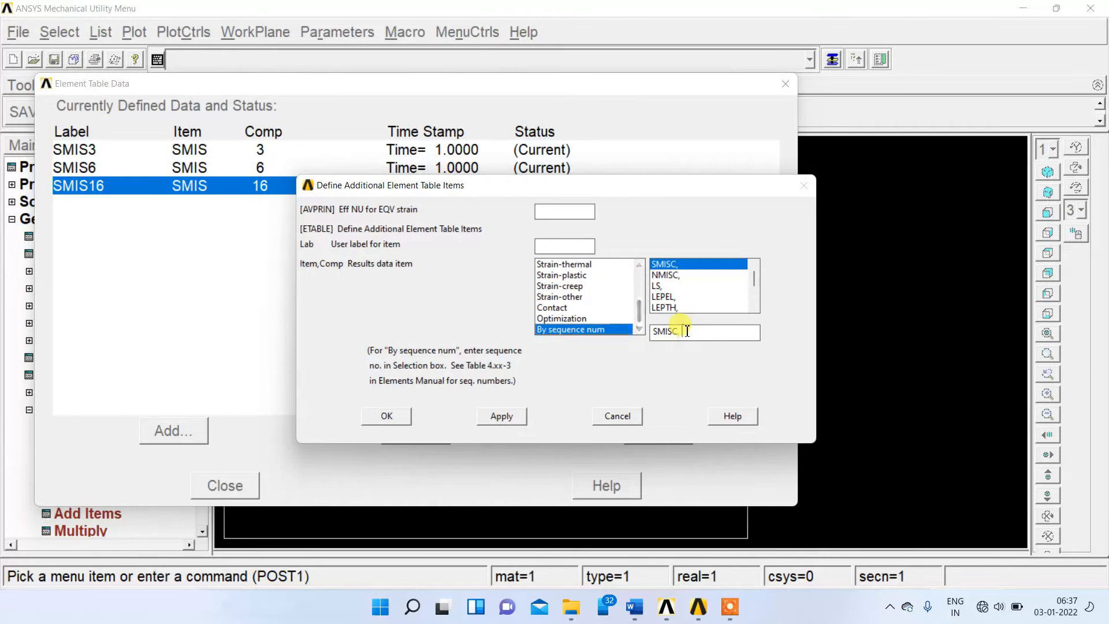
left_click(386, 416)
left_click(230, 488)
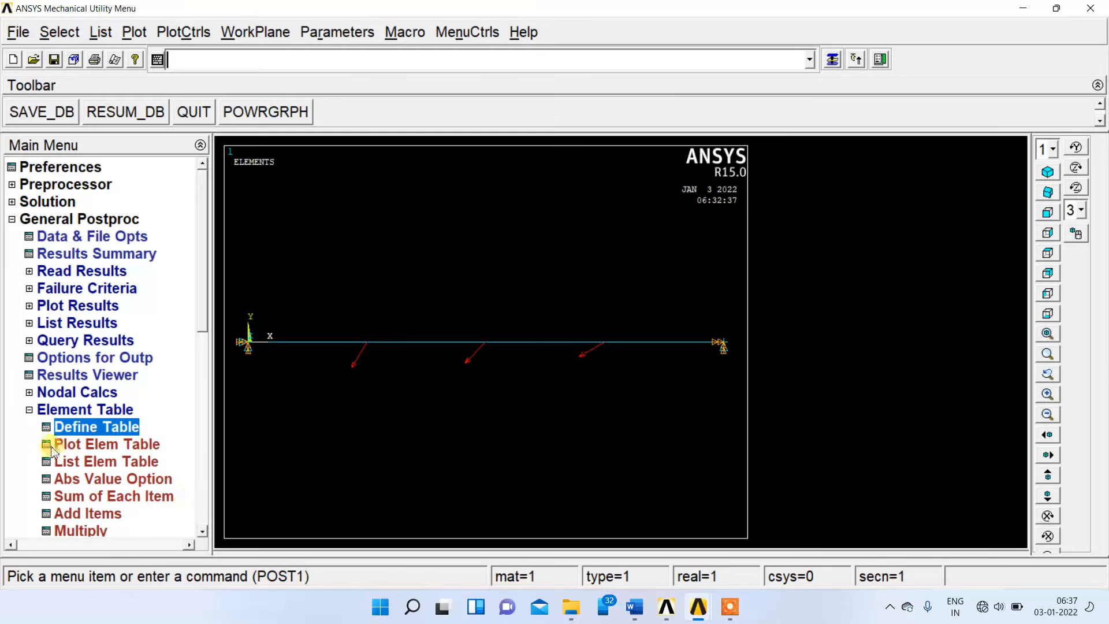
Plot the line-element results on the undeformed shape, using SMIS6 at node I and SMIS19 at node J.
left_click(29, 409)
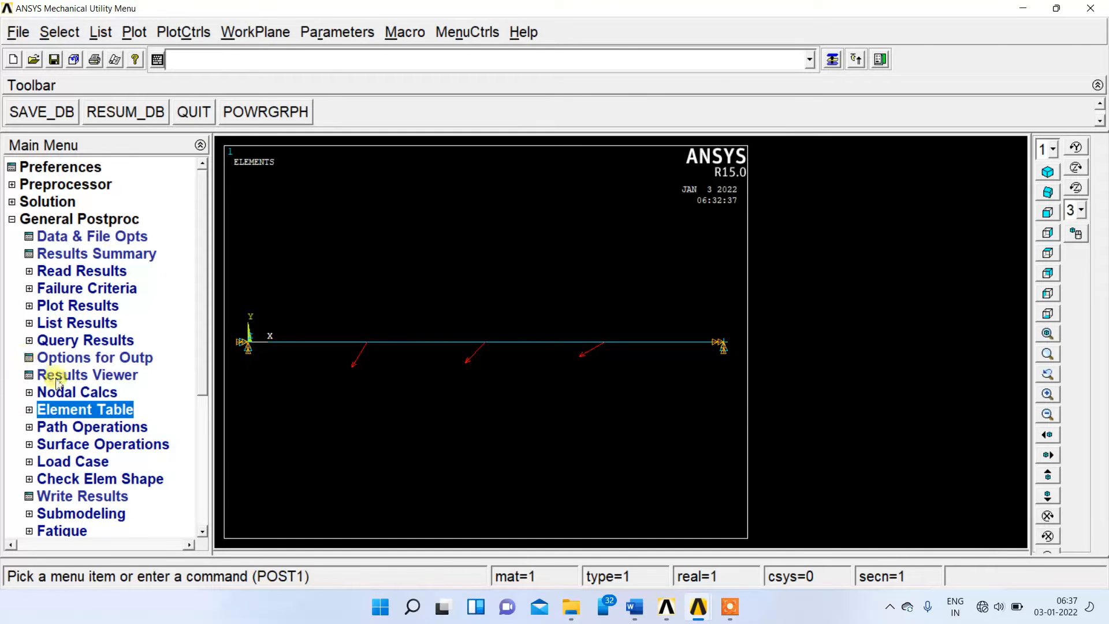
left_click(77, 306)
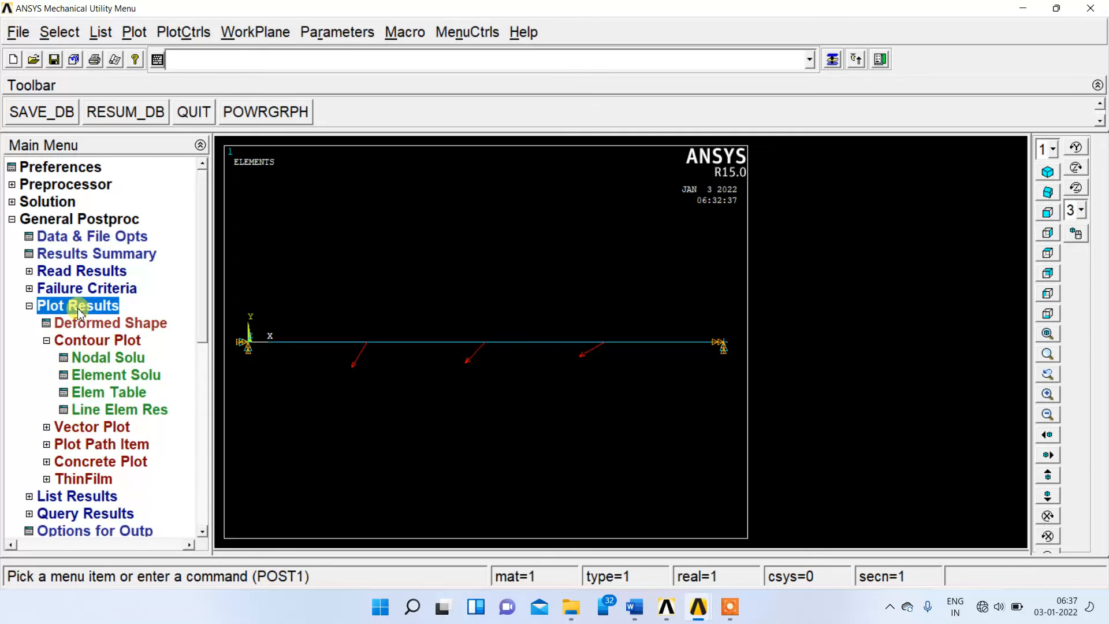
left_click(102, 410)
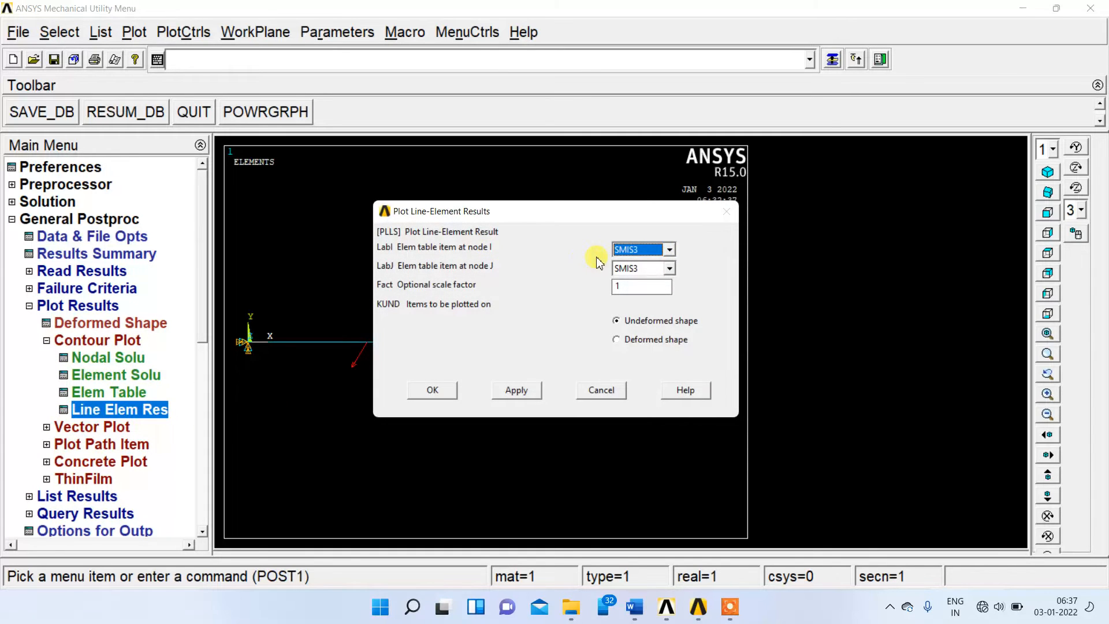
left_click(624, 249)
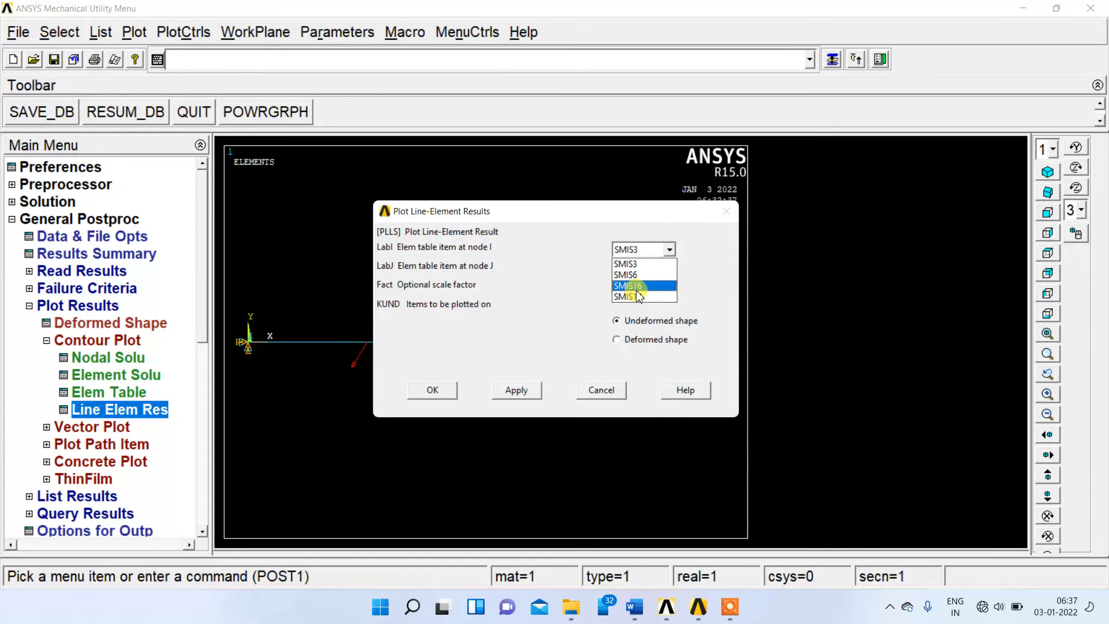
left_click(644, 275)
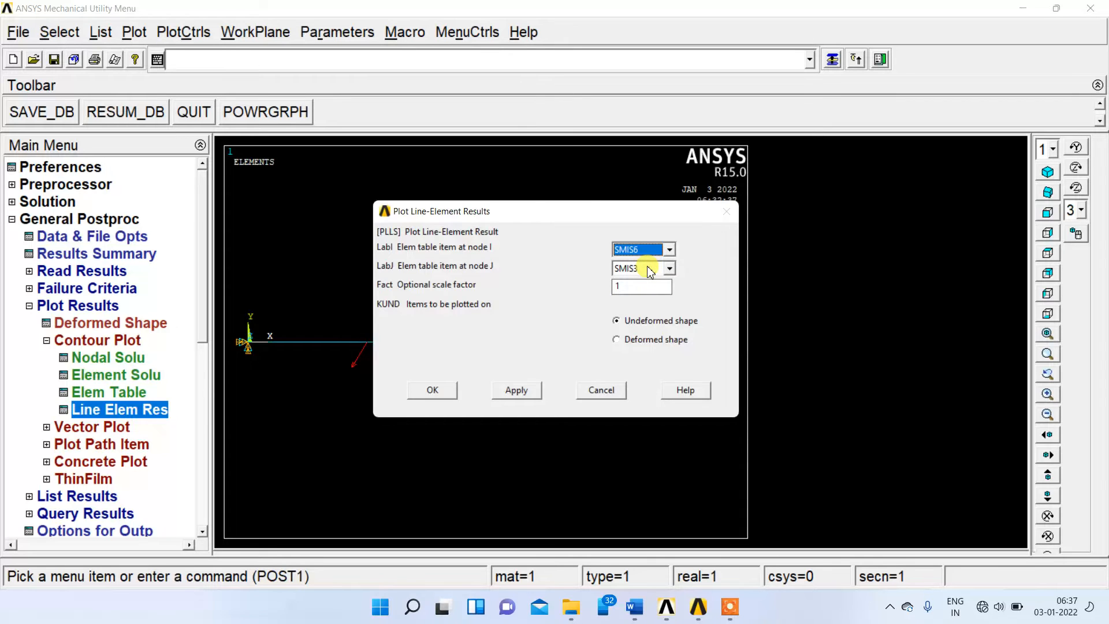
left_click(649, 270)
left_click(639, 313)
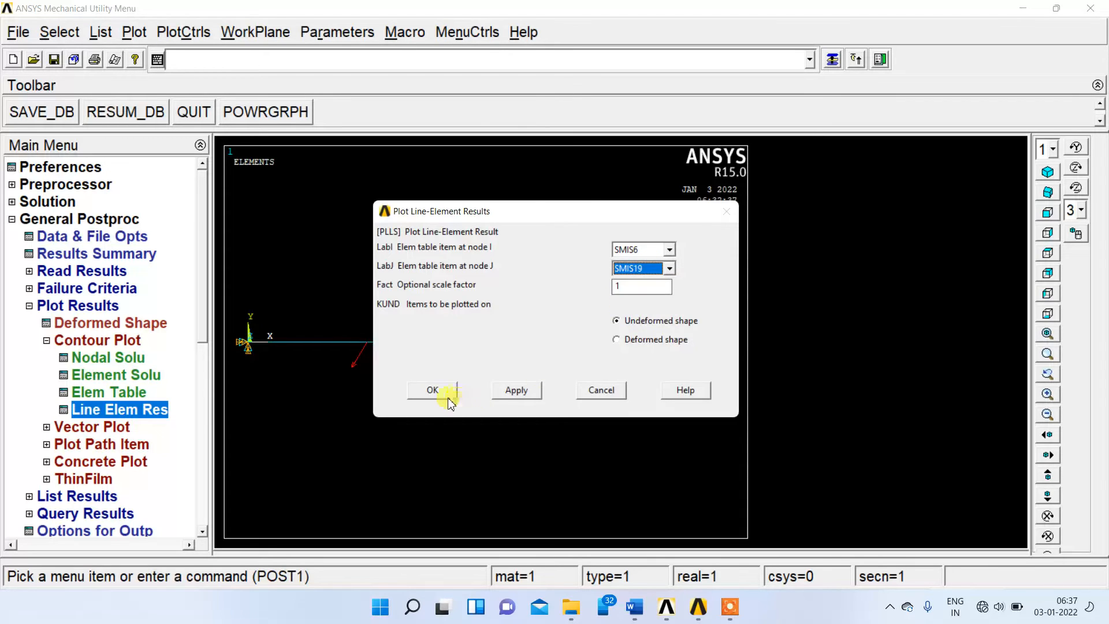
left_click(434, 390)
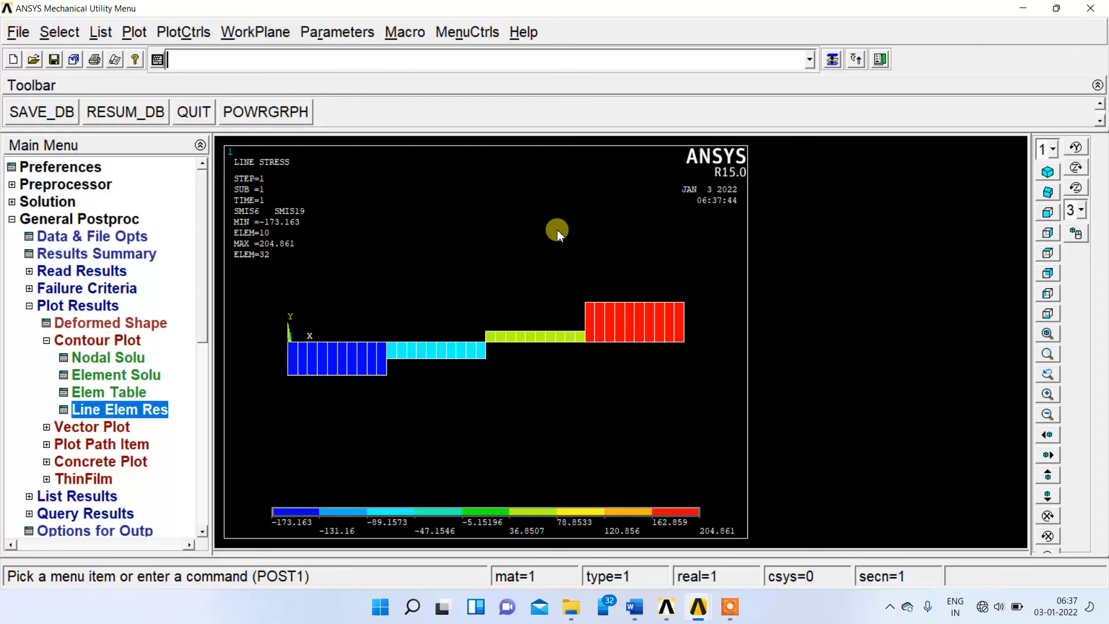
Switch the plot colors to reverse video.
left_click(194, 32)
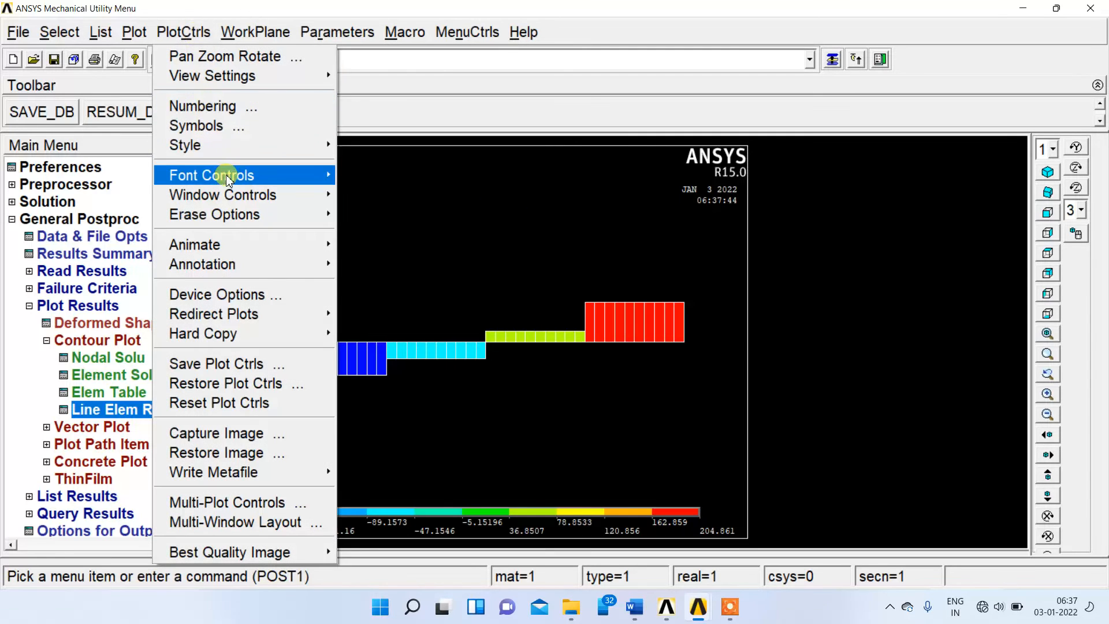
mouse_move(233, 149)
mouse_move(385, 254)
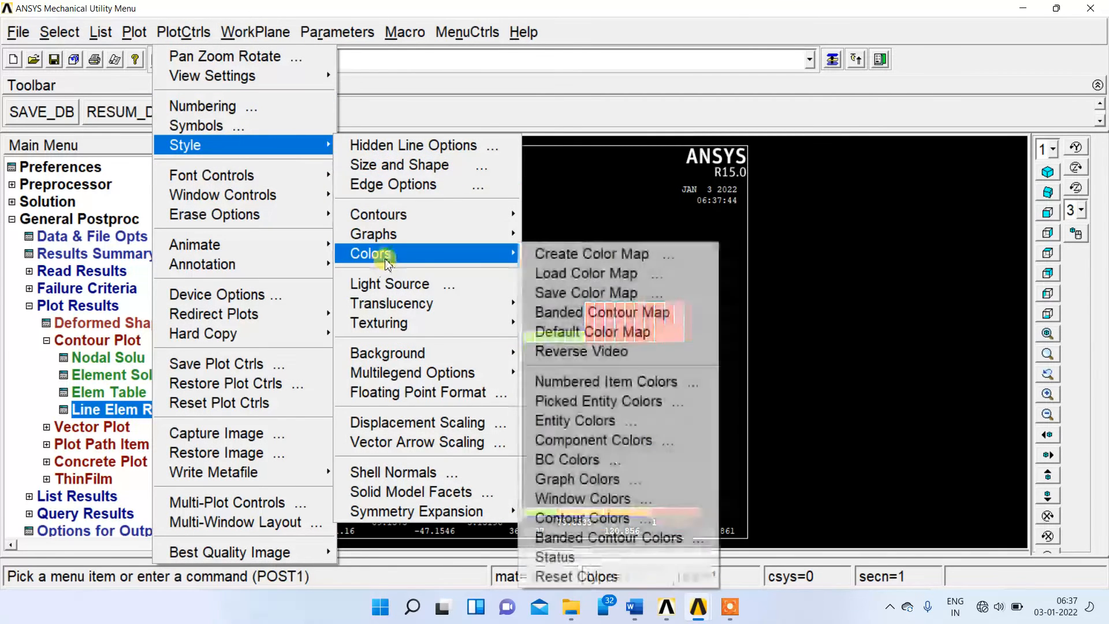
left_click(543, 351)
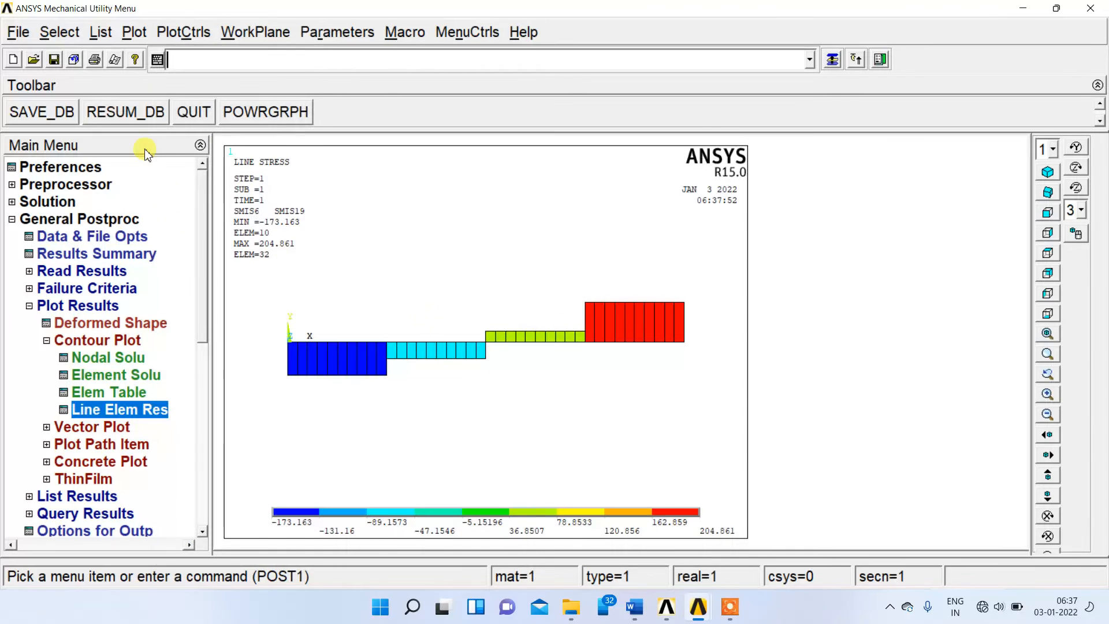
Capture an image of the SMIS6/SMIS19 line stress plot, save it as bitmap "file" in the SSB folder, and close the image.
left_click(192, 30)
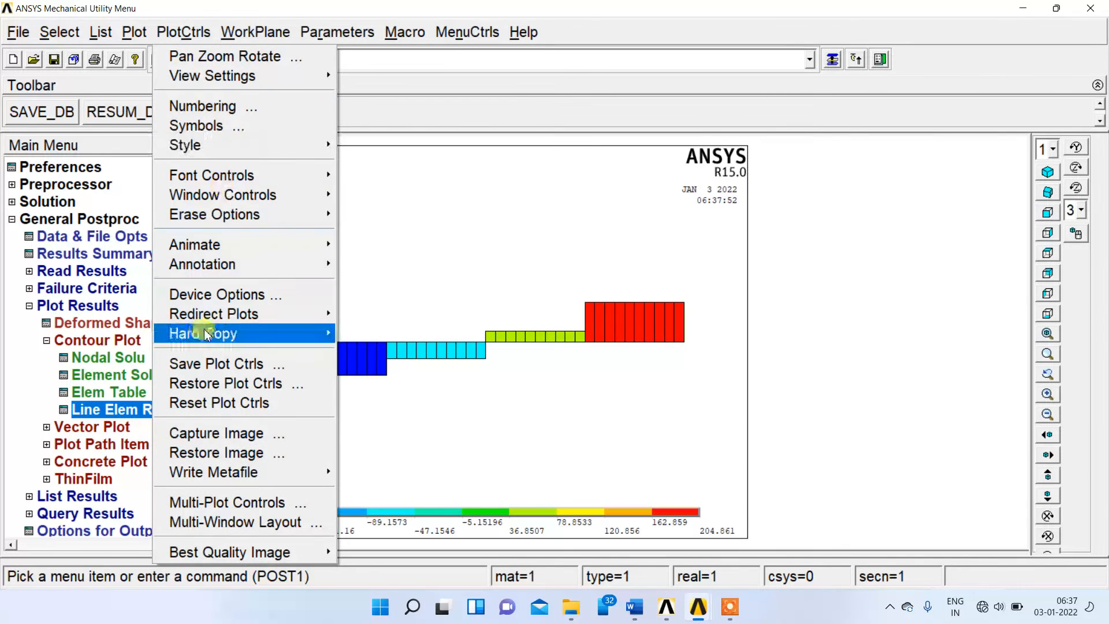
left_click(217, 433)
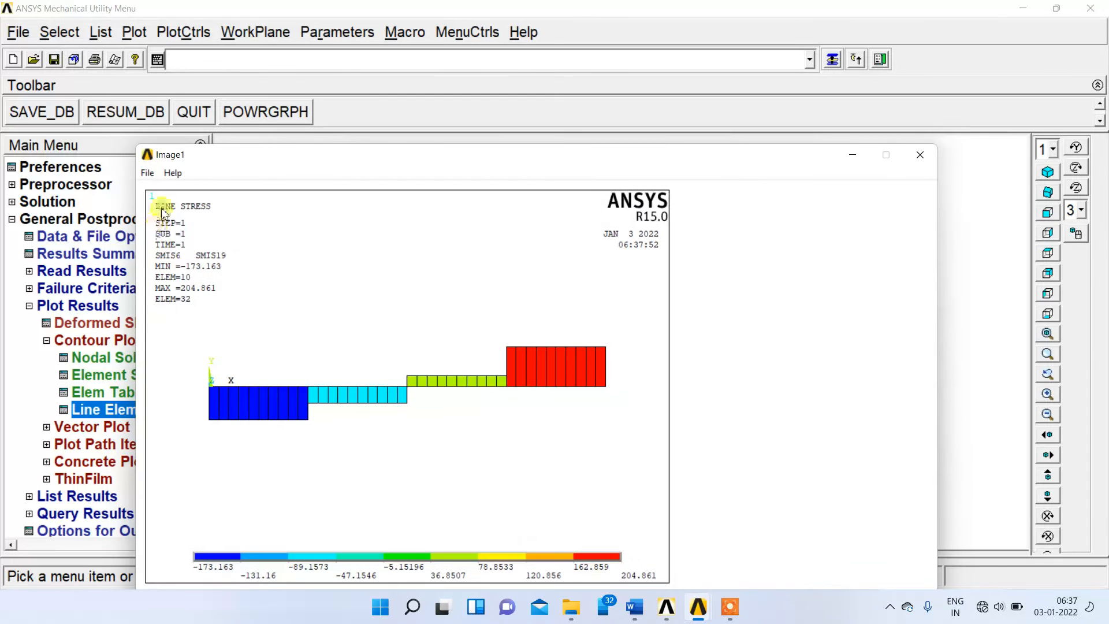
left_click(147, 172)
left_click(176, 194)
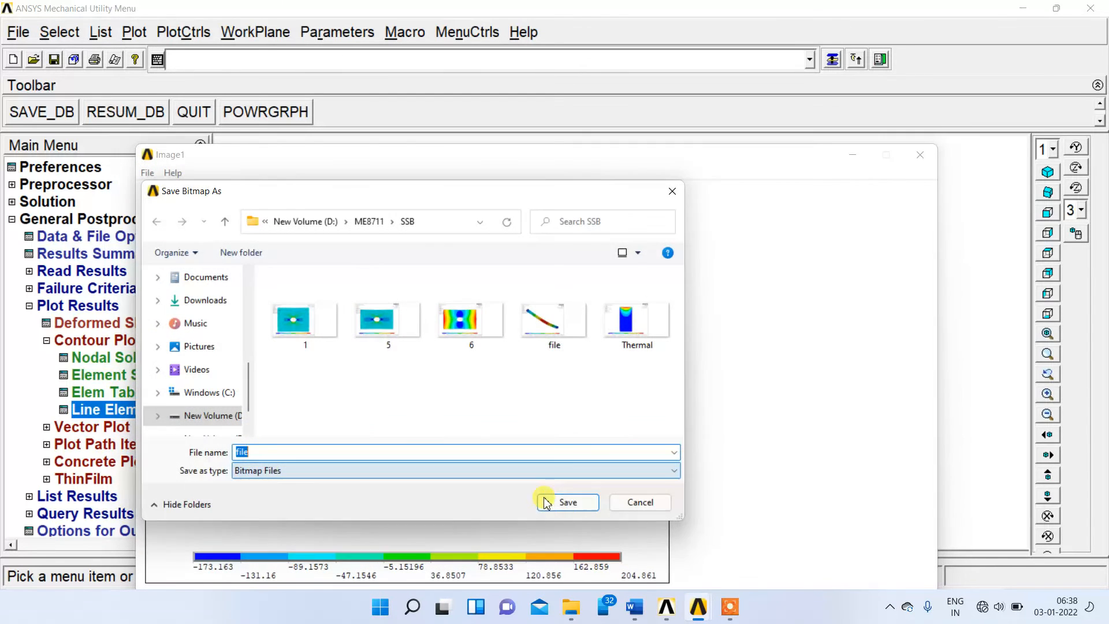
left_click(567, 502)
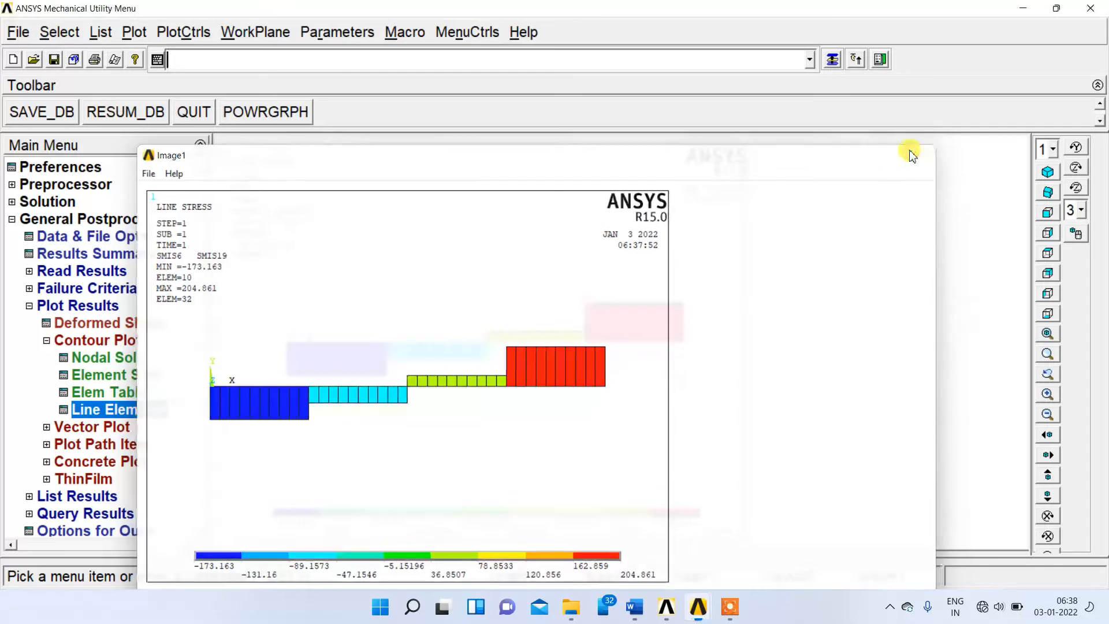
left_click(920, 155)
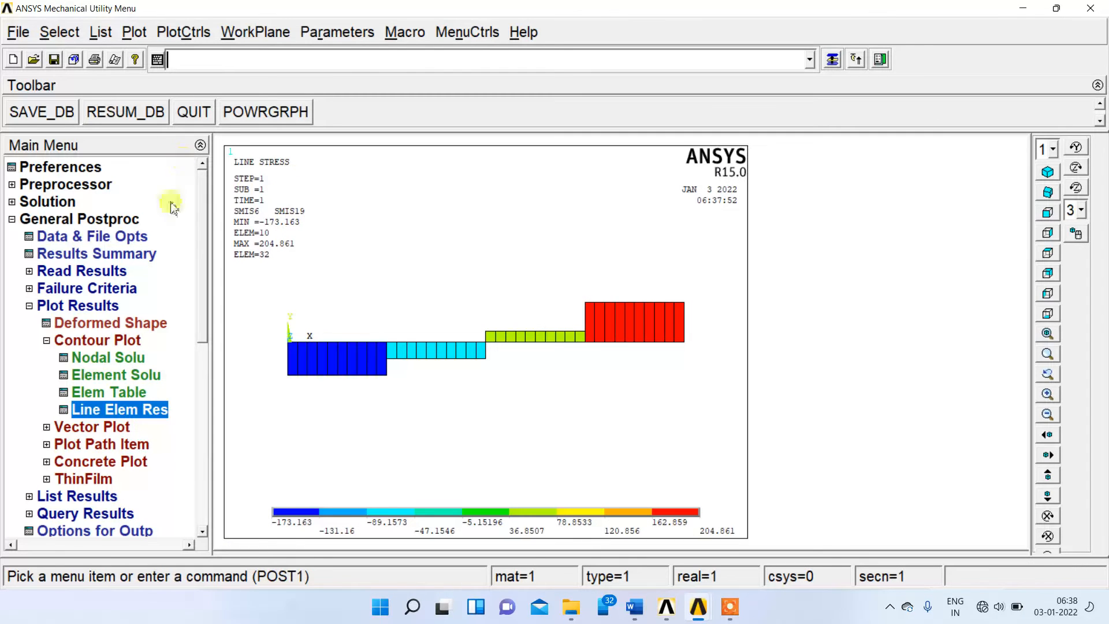
Plot the line-element results with SMIS3 at node I and SMIS16 at node J.
left_click(119, 409)
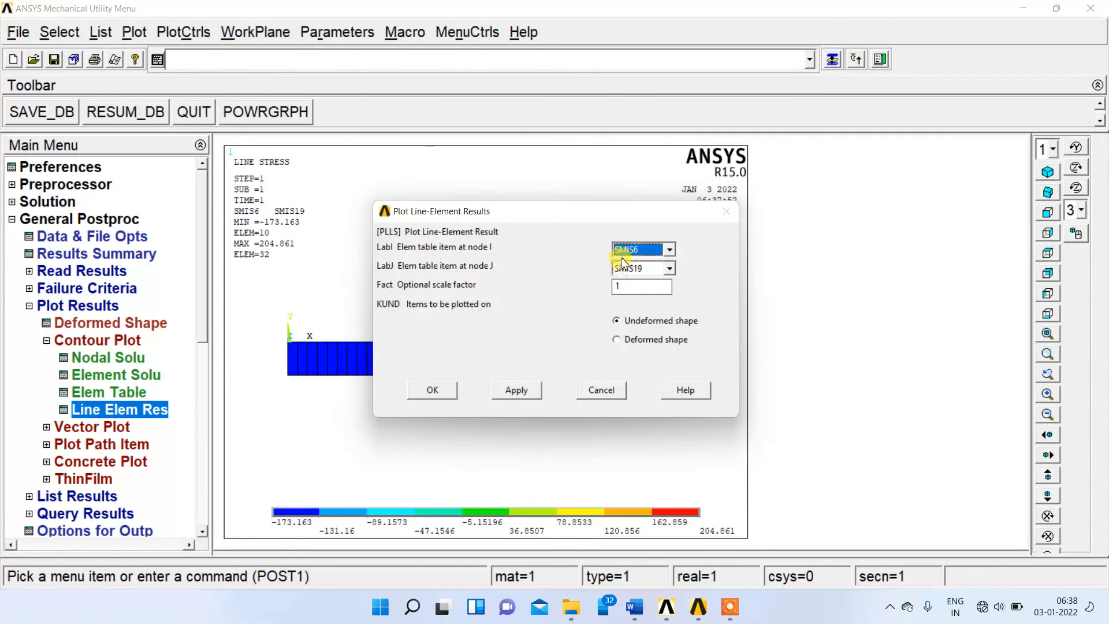
left_click(652, 252)
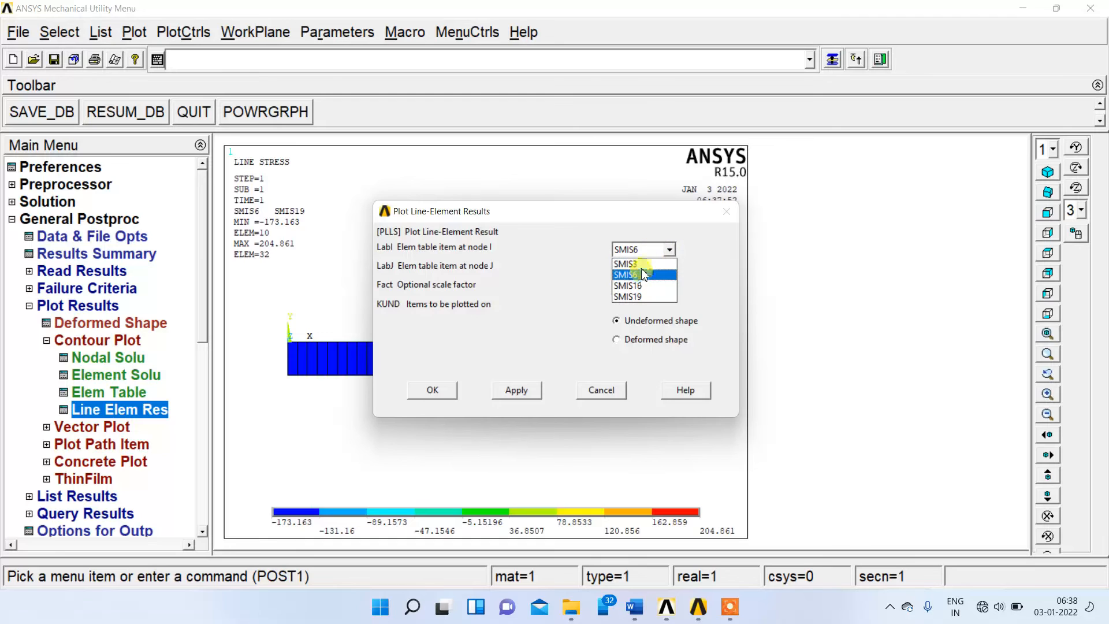
left_click(642, 264)
left_click(641, 268)
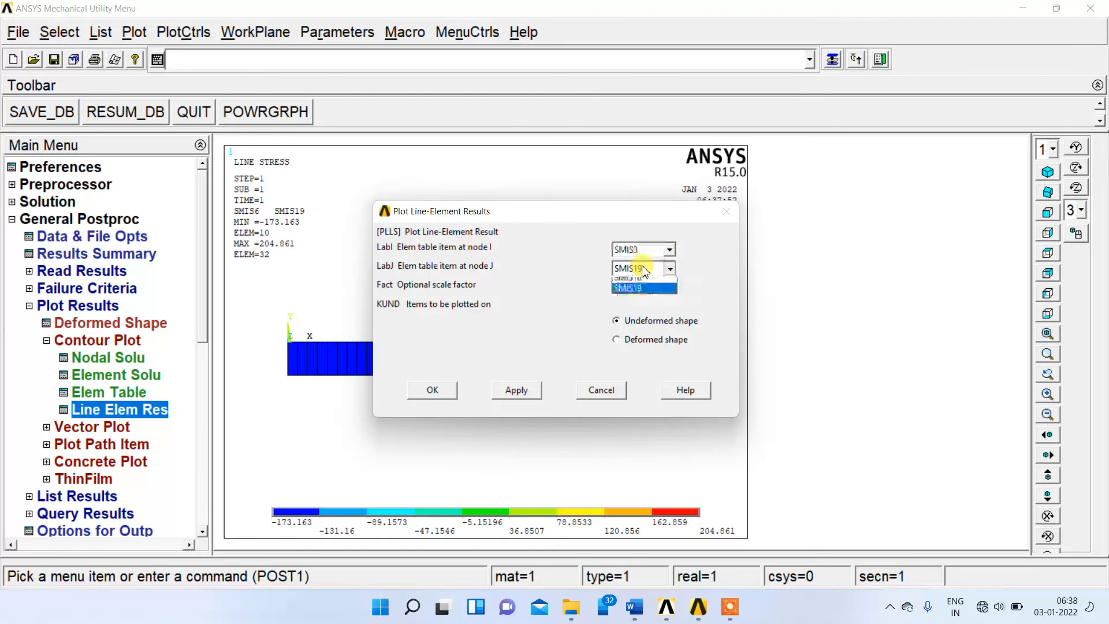
left_click(639, 306)
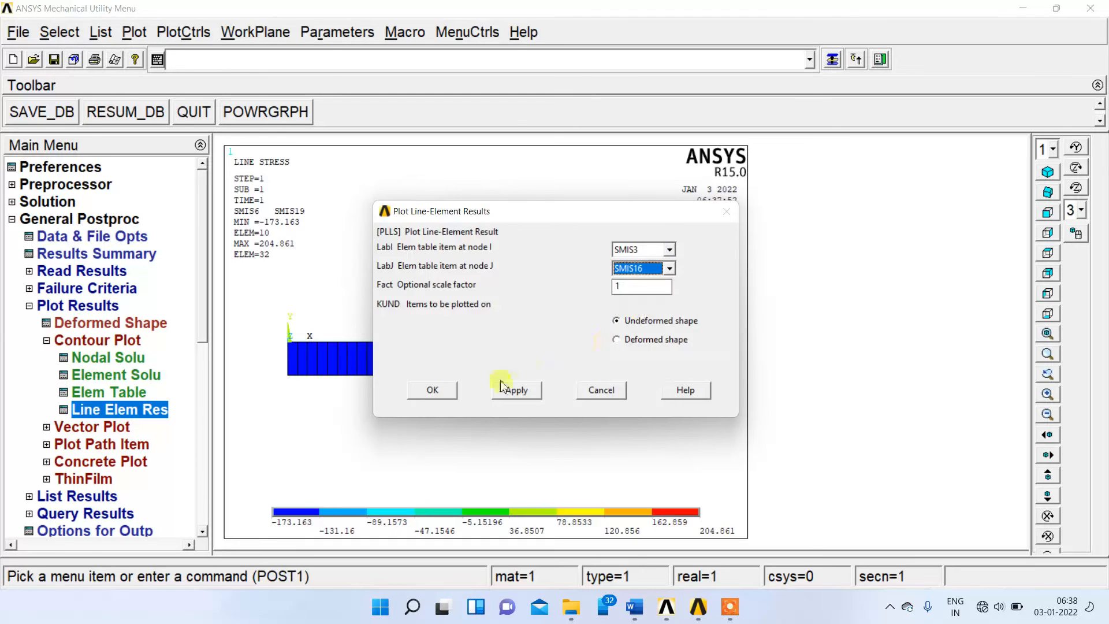
left_click(440, 390)
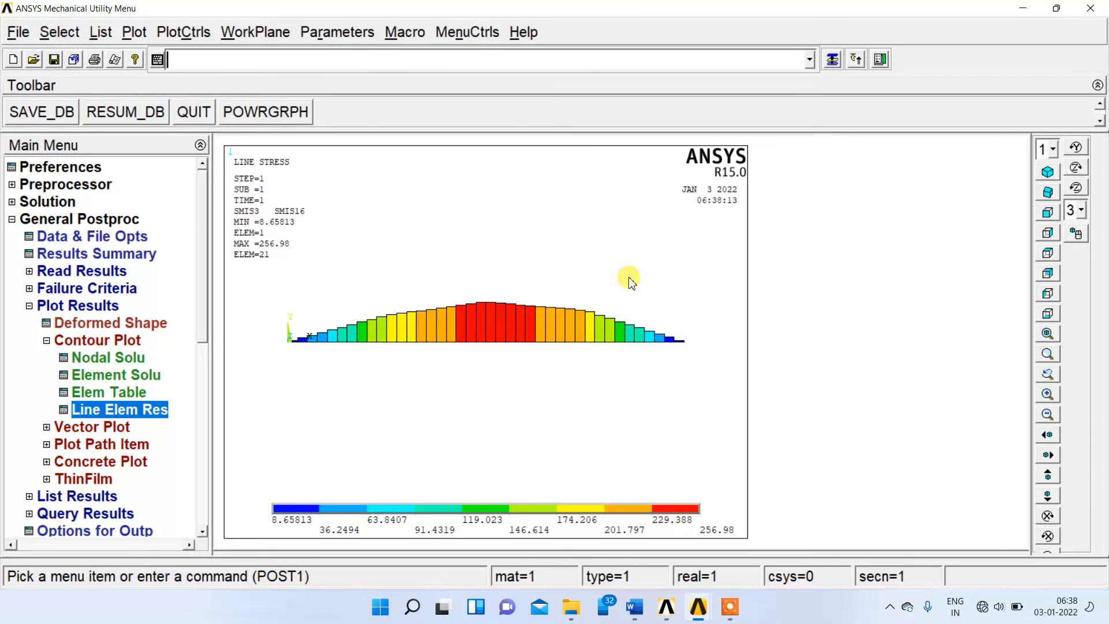
Capture an image of the SMIS3/SMIS16 line stress plot, save it as bitmap "file" in the SSB folder, and close the image.
left_click(172, 33)
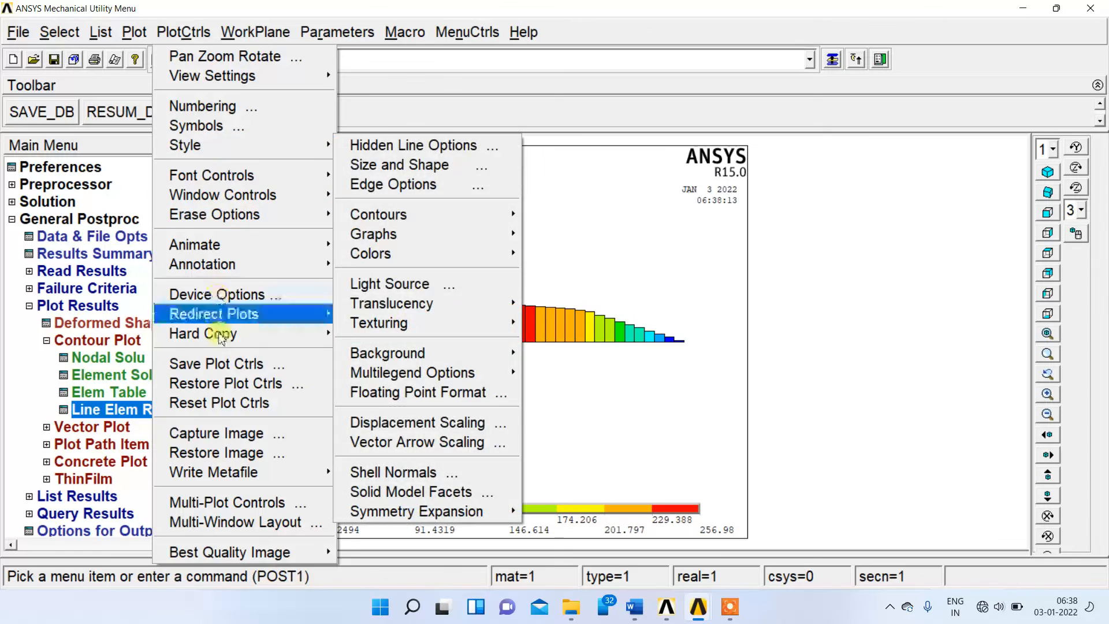
left_click(248, 433)
left_click(147, 172)
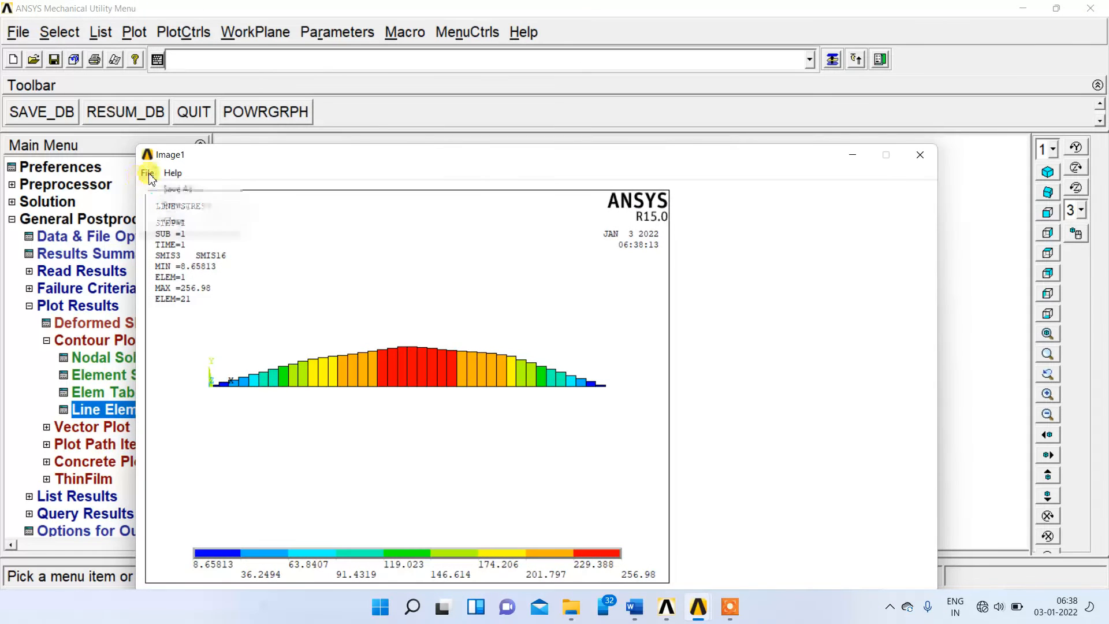
left_click(168, 206)
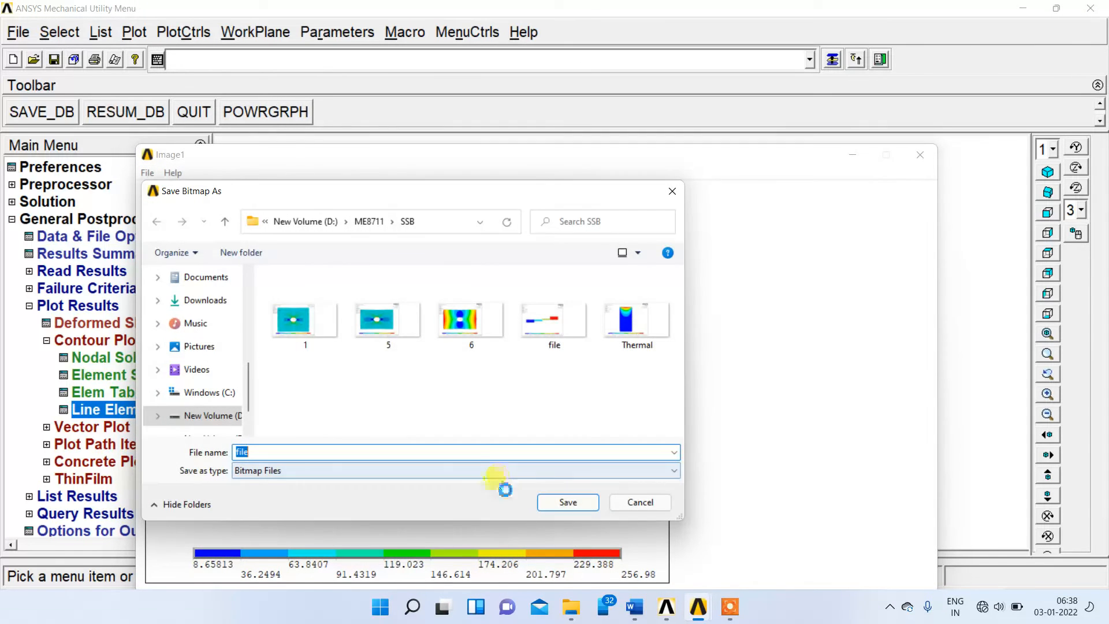
left_click(572, 501)
left_click(919, 154)
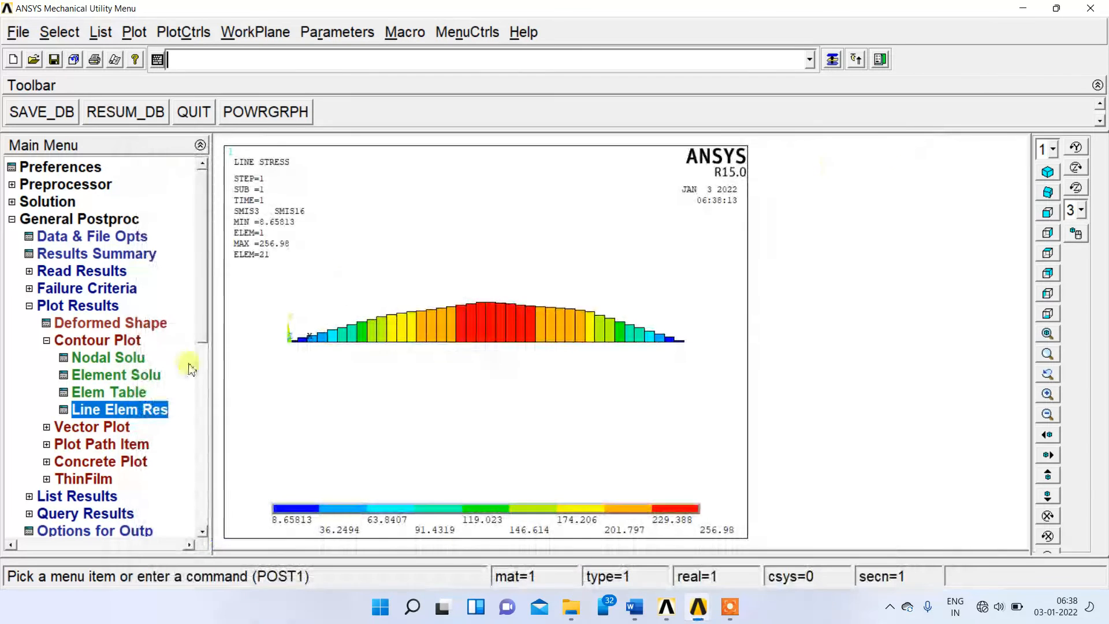
Contour the nodal solution's displacement vector sum on the deformed shape only.
left_click(100, 362)
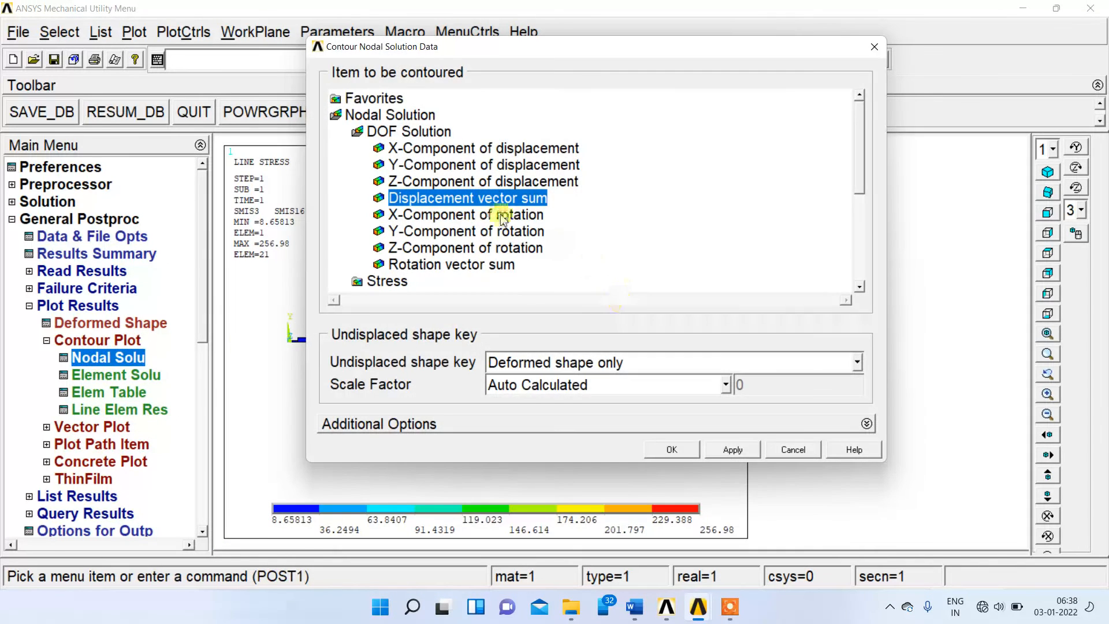
left_click(687, 455)
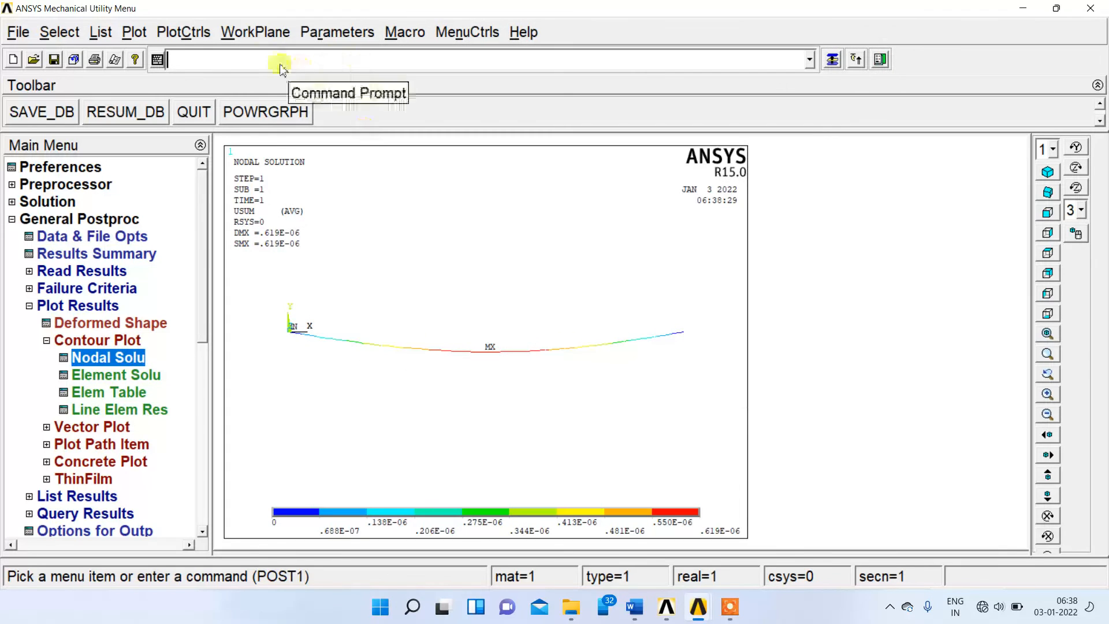
left_click(184, 34)
mouse_move(225, 147)
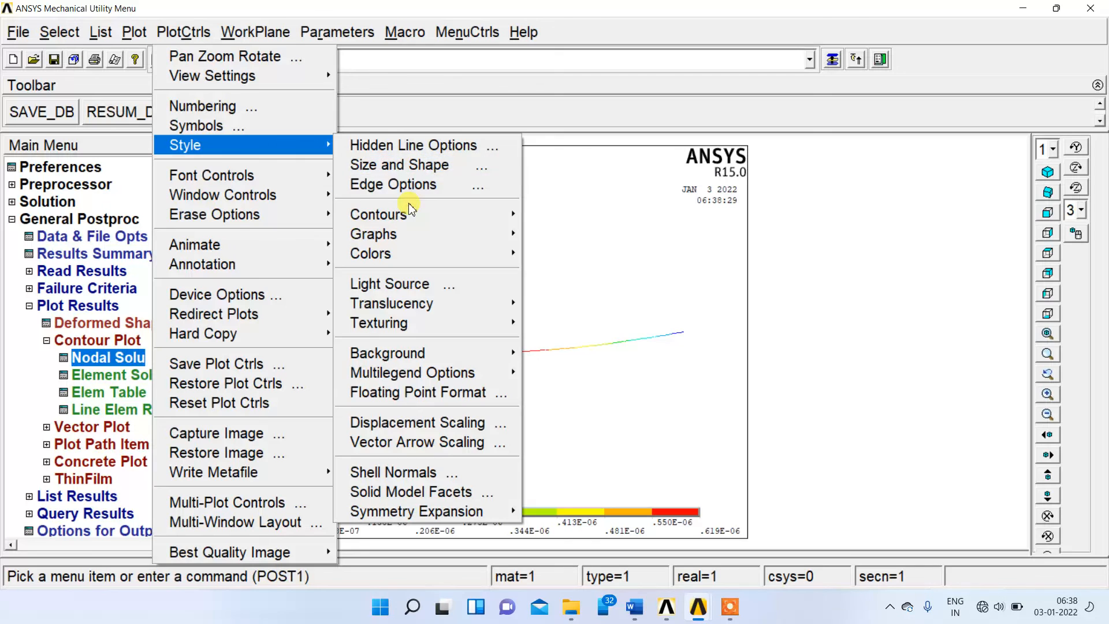
left_click(420, 187)
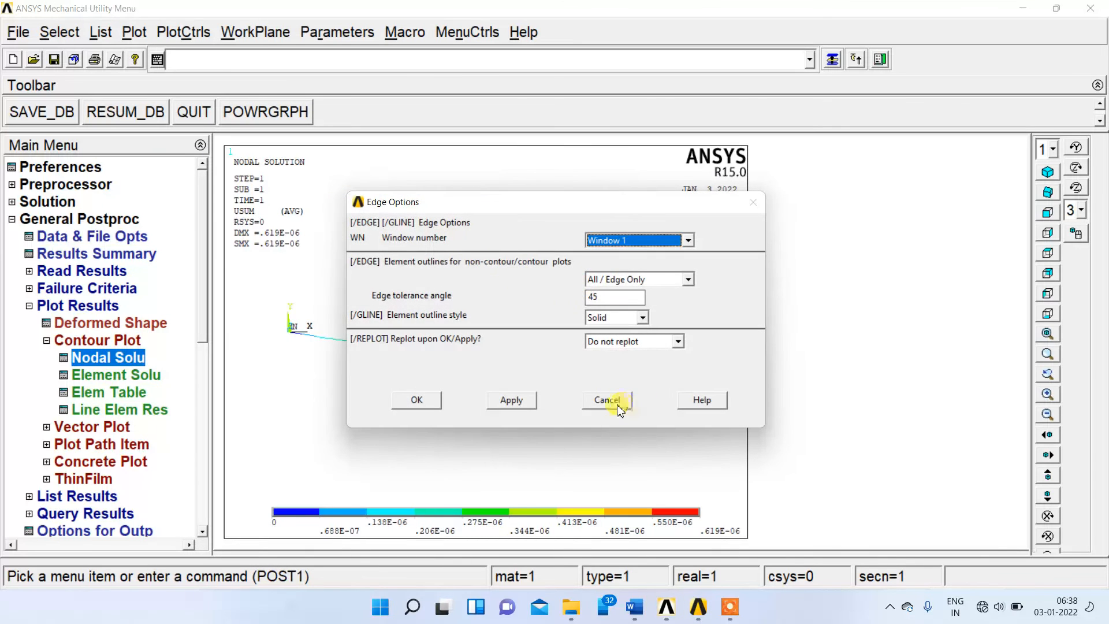
left_click(617, 404)
Turn on the display of element shapes based on real constants and show the beam in isometric view.
left_click(173, 31)
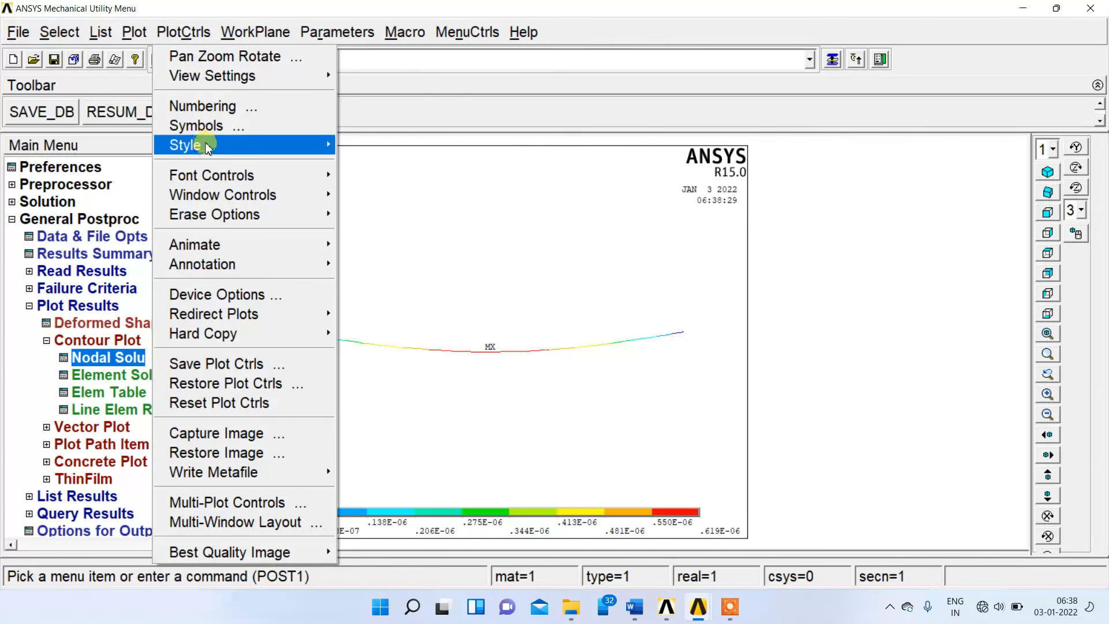
mouse_move(208, 149)
left_click(398, 161)
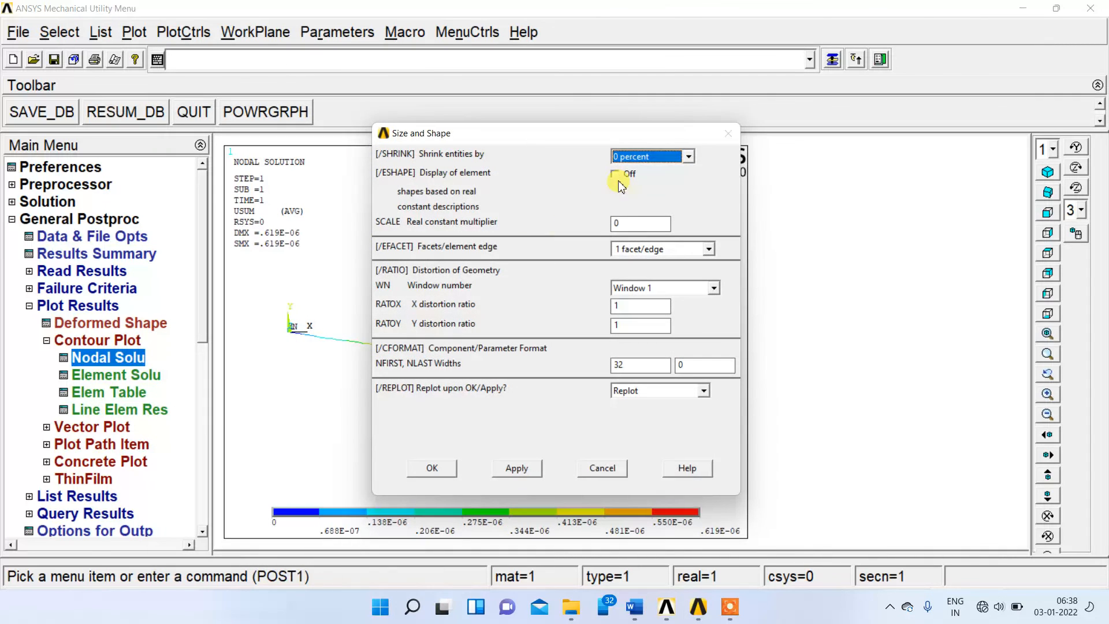
left_click(616, 173)
left_click(430, 469)
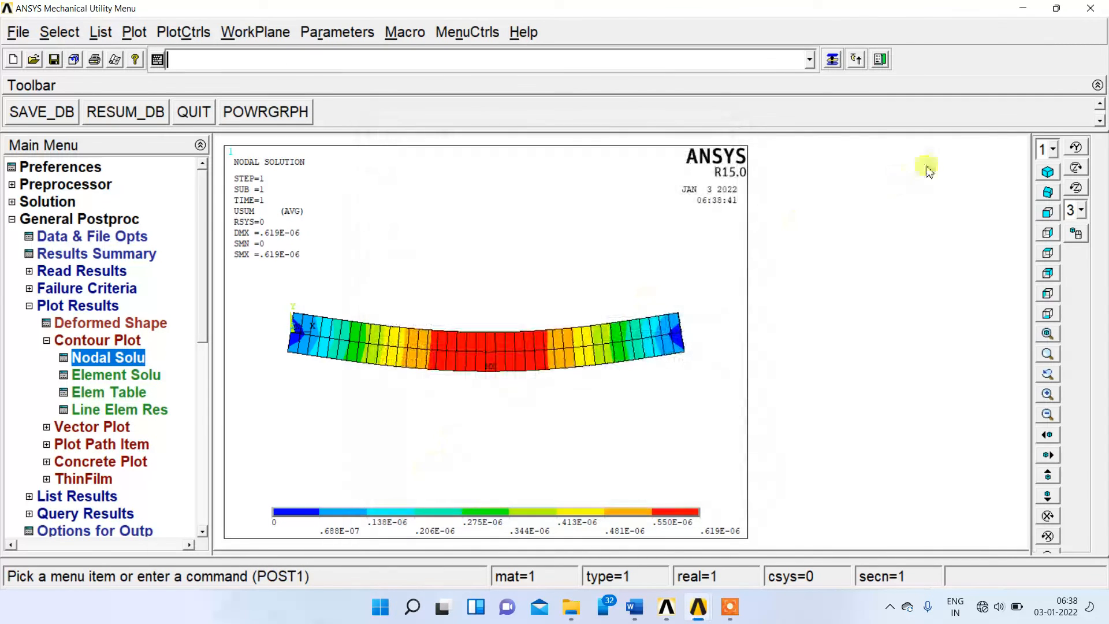
left_click(1046, 173)
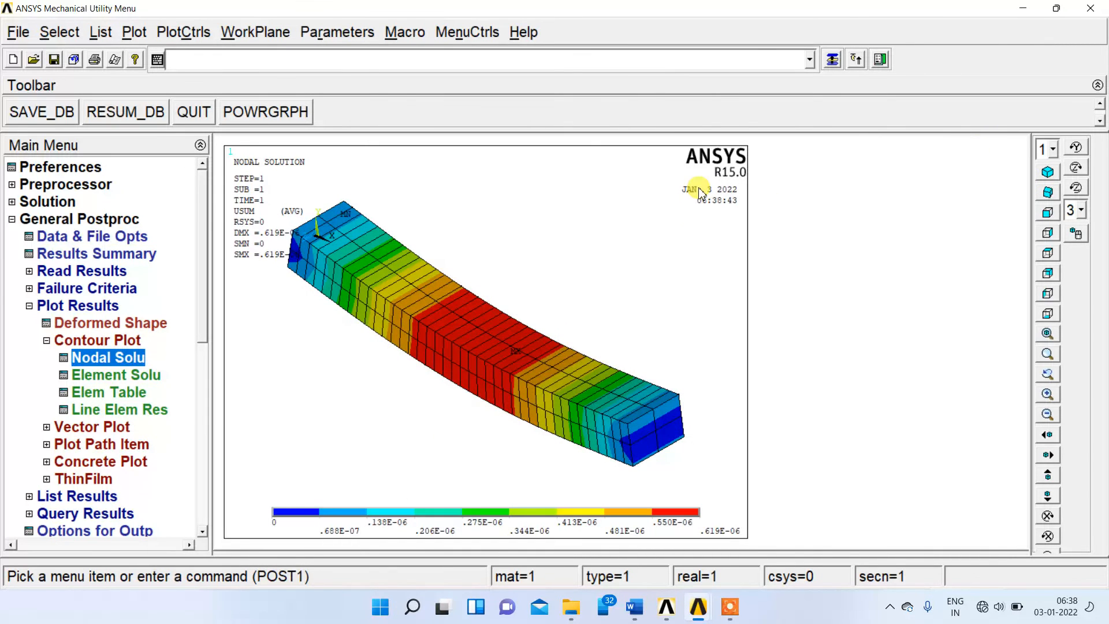
Capture an image of the isometric displacement contour, save it as bitmap "file" in the SSB folder, and close the image.
left_click(175, 33)
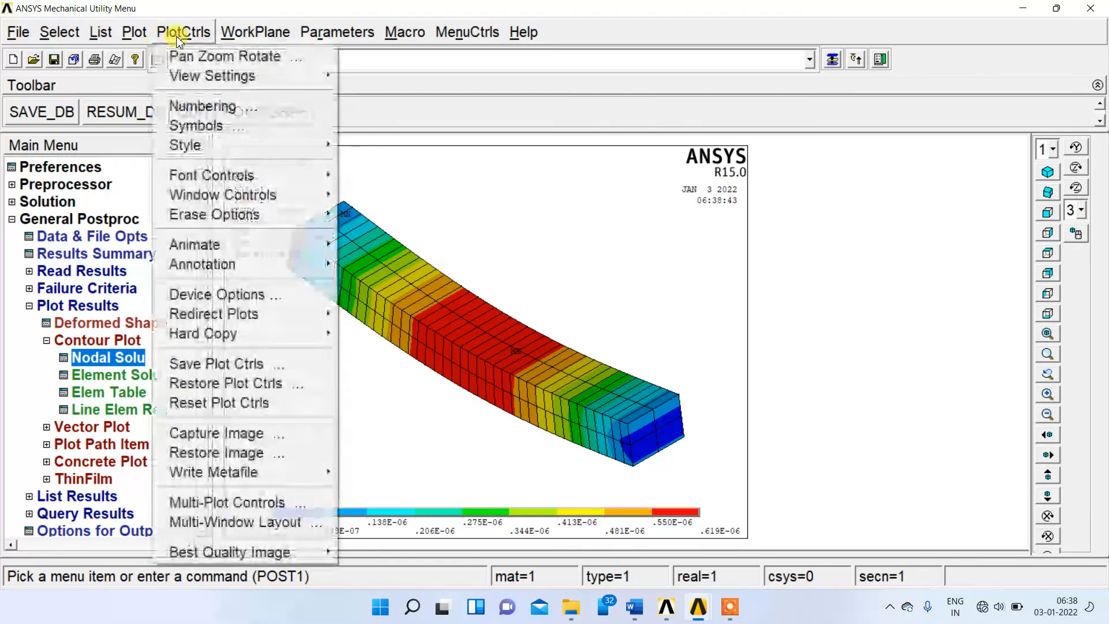
mouse_move(193, 145)
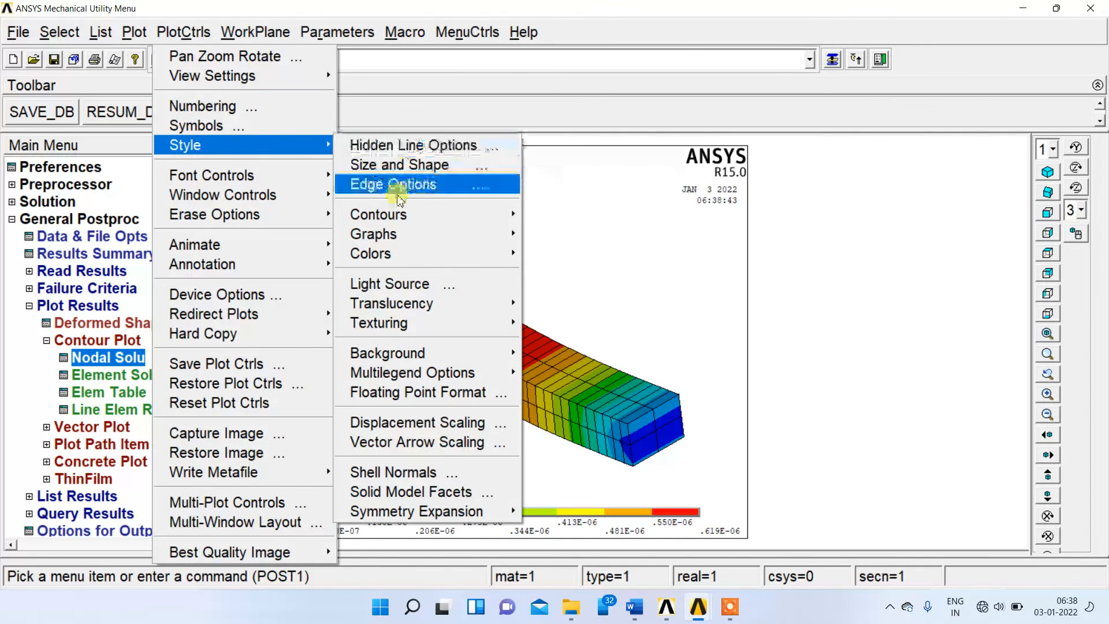
mouse_move(386, 233)
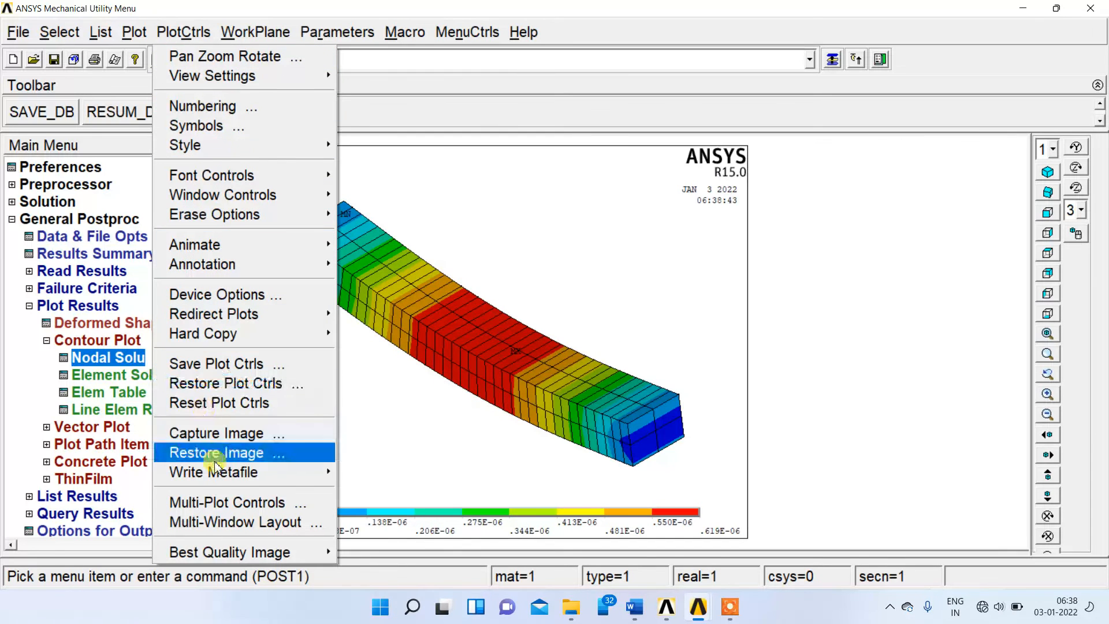
left_click(234, 440)
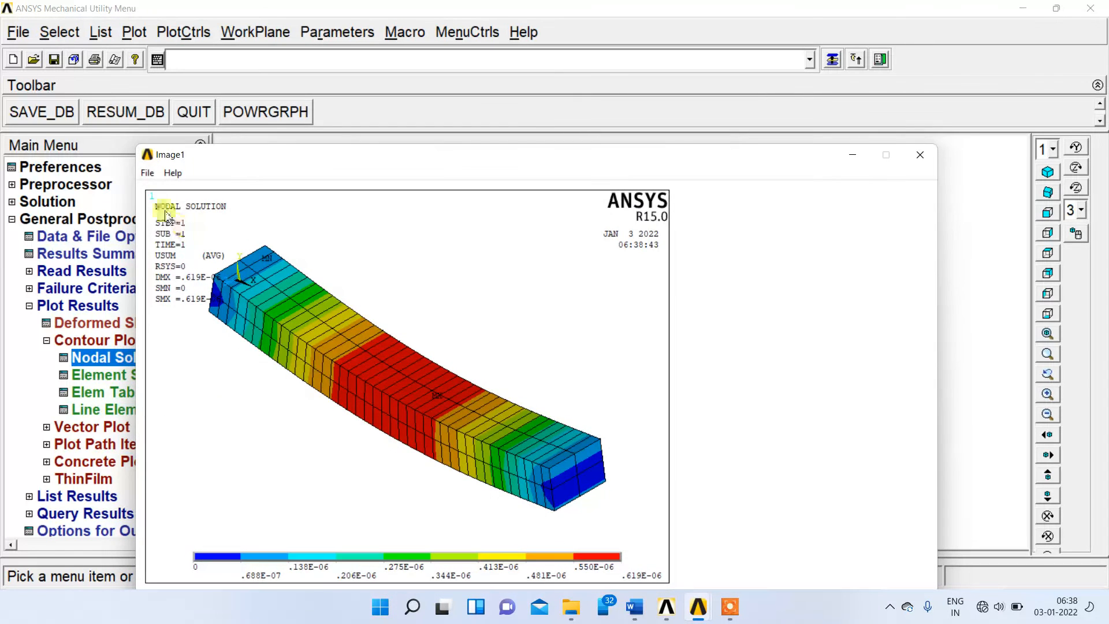
left_click(148, 173)
left_click(172, 192)
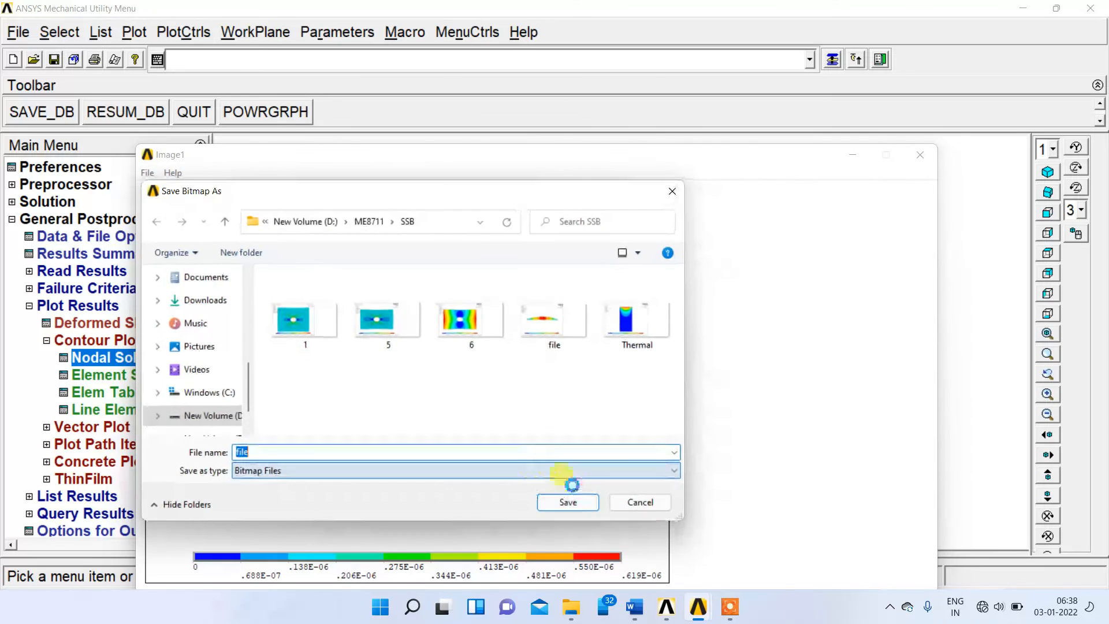
left_click(565, 501)
left_click(920, 155)
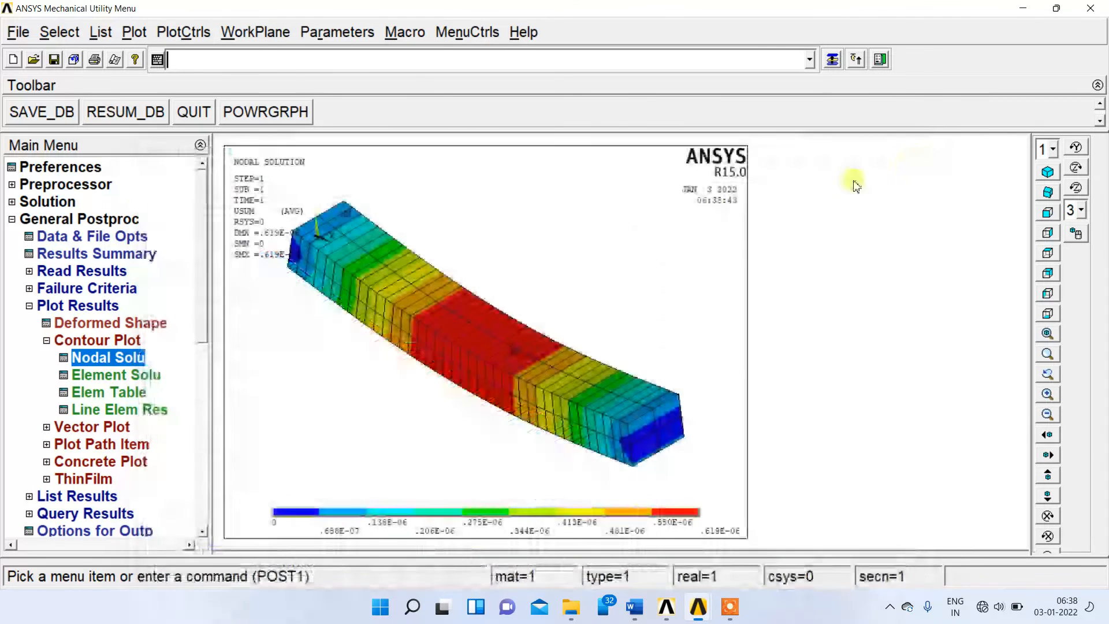